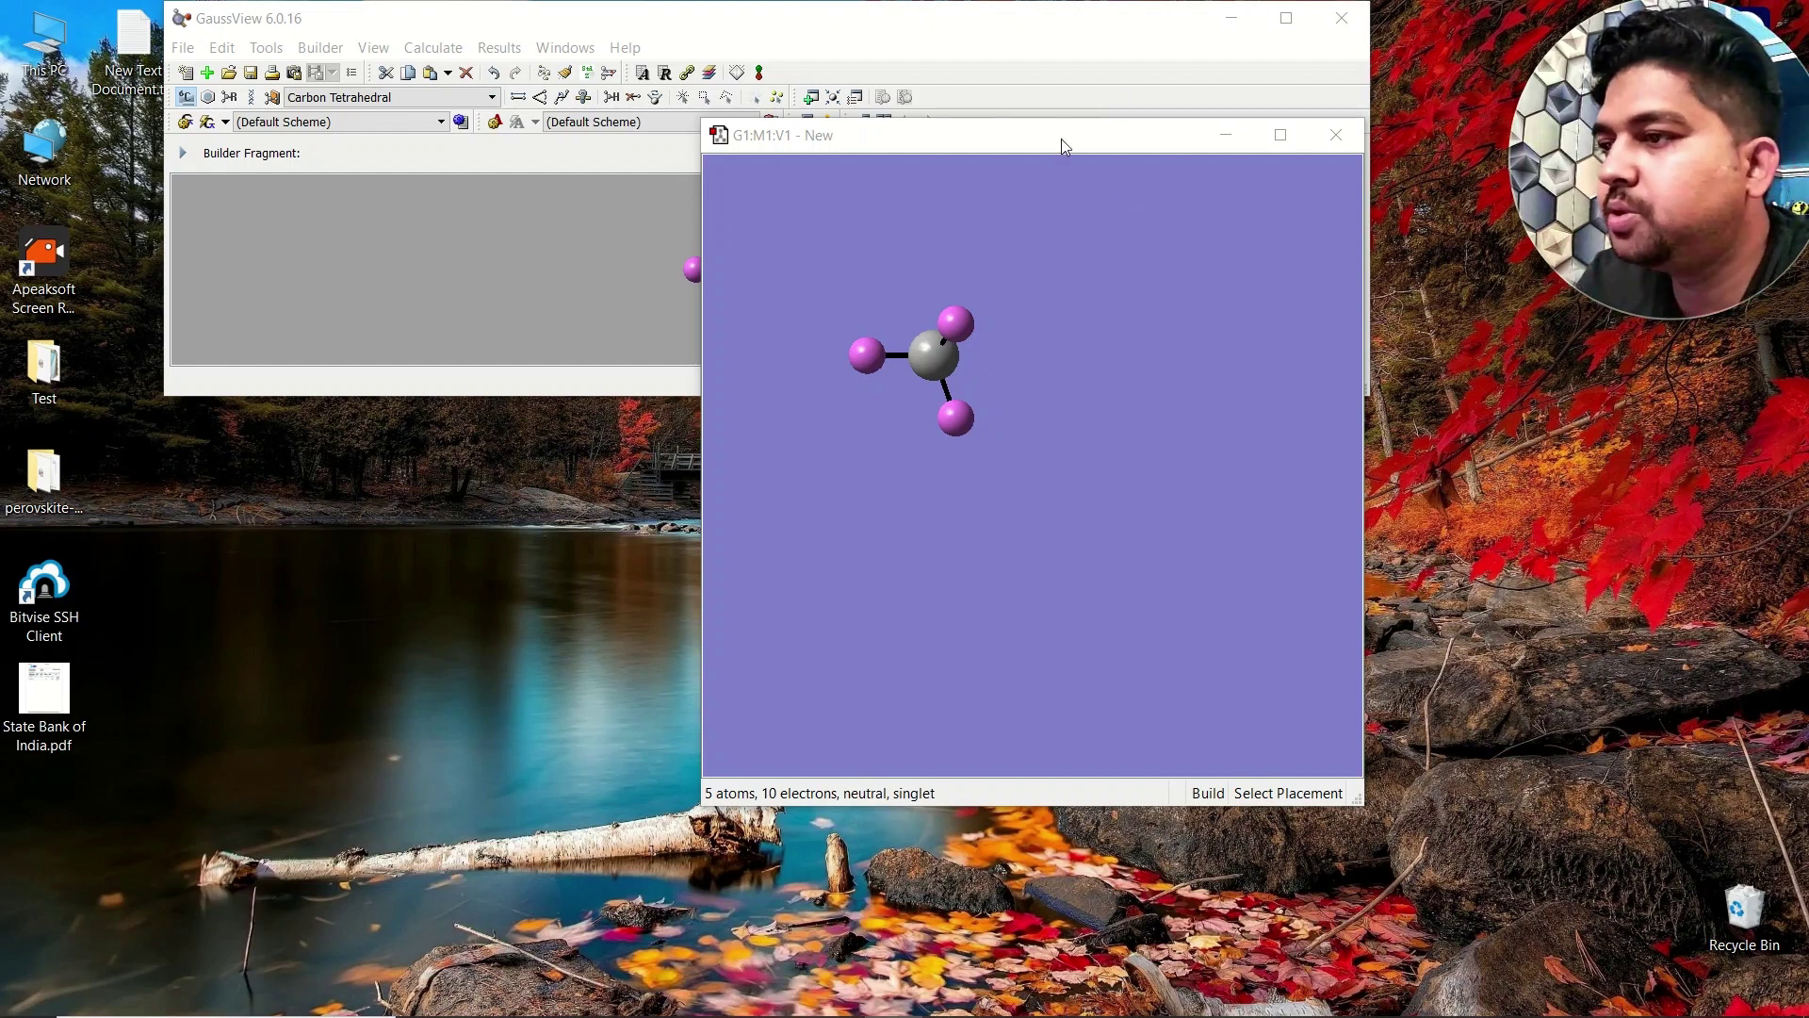
Drag the G1:M1:V1 molecule window slightly up and to the left.
drag(1061, 138, 1020, 105)
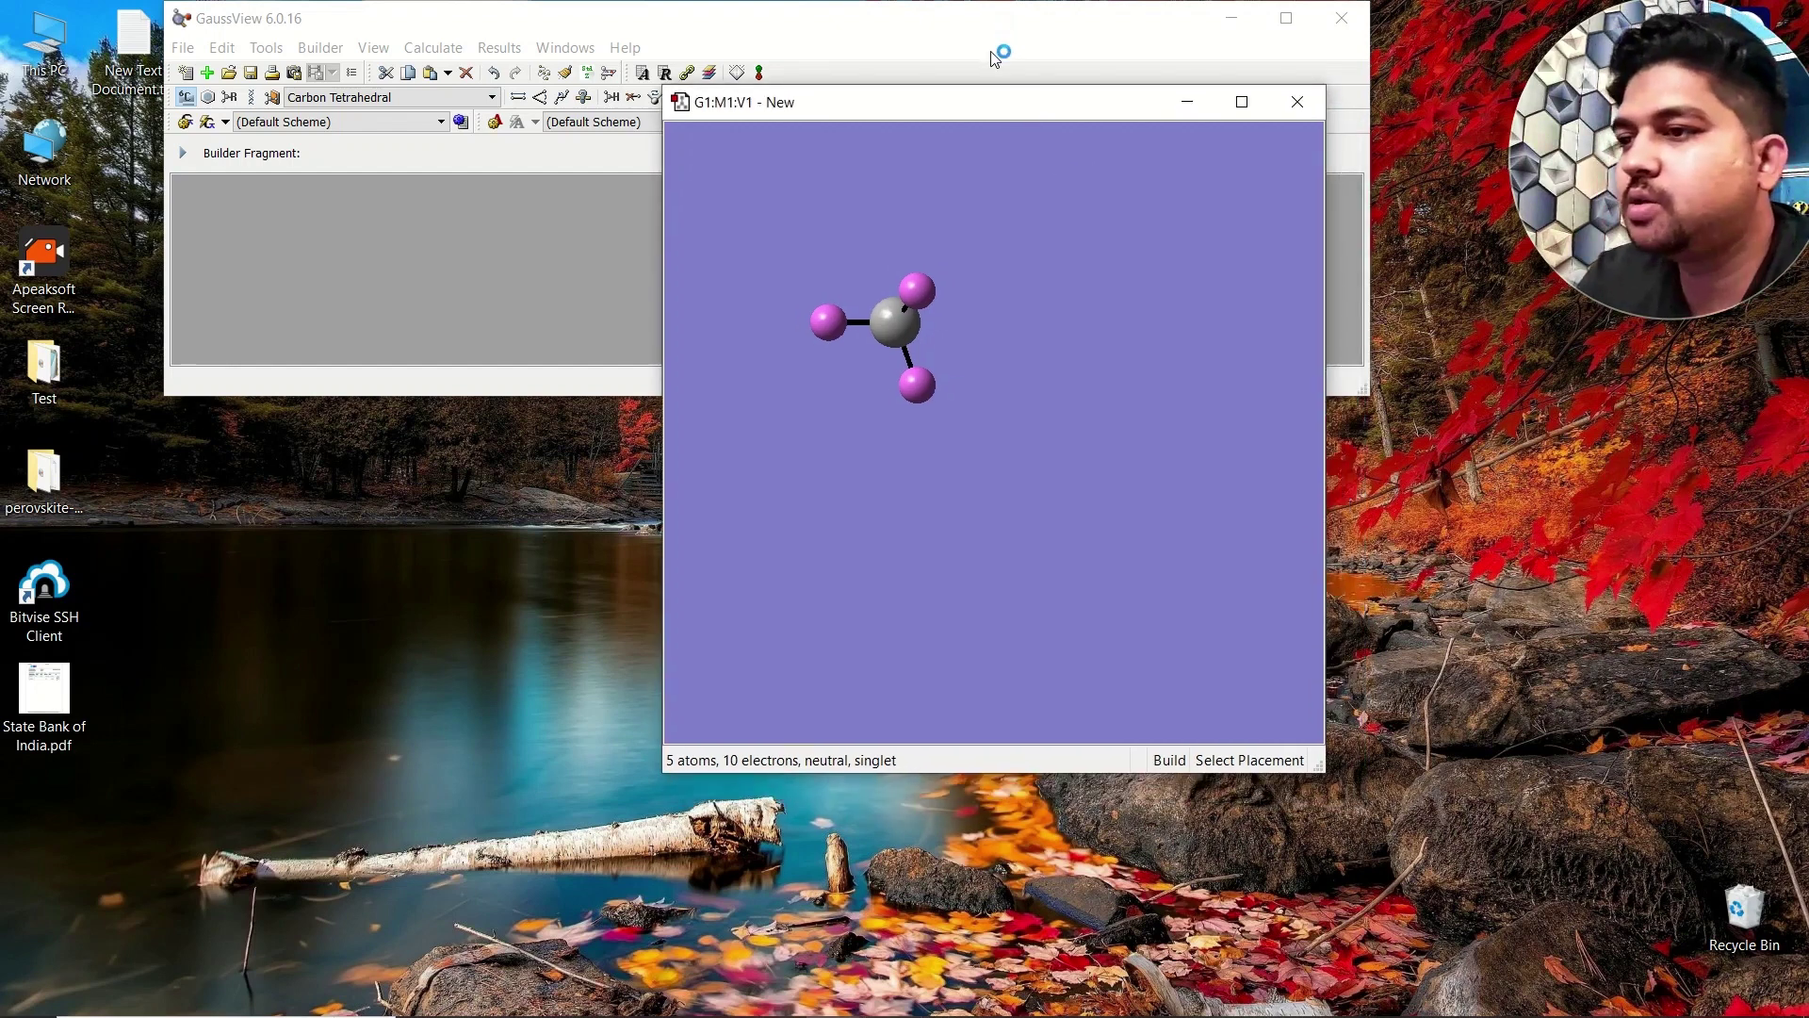
Open Gaussian Calculation Setup from the molecule's Calculate menu and place it beside the molecule.
right_click(864, 243)
mouse_move(926, 358)
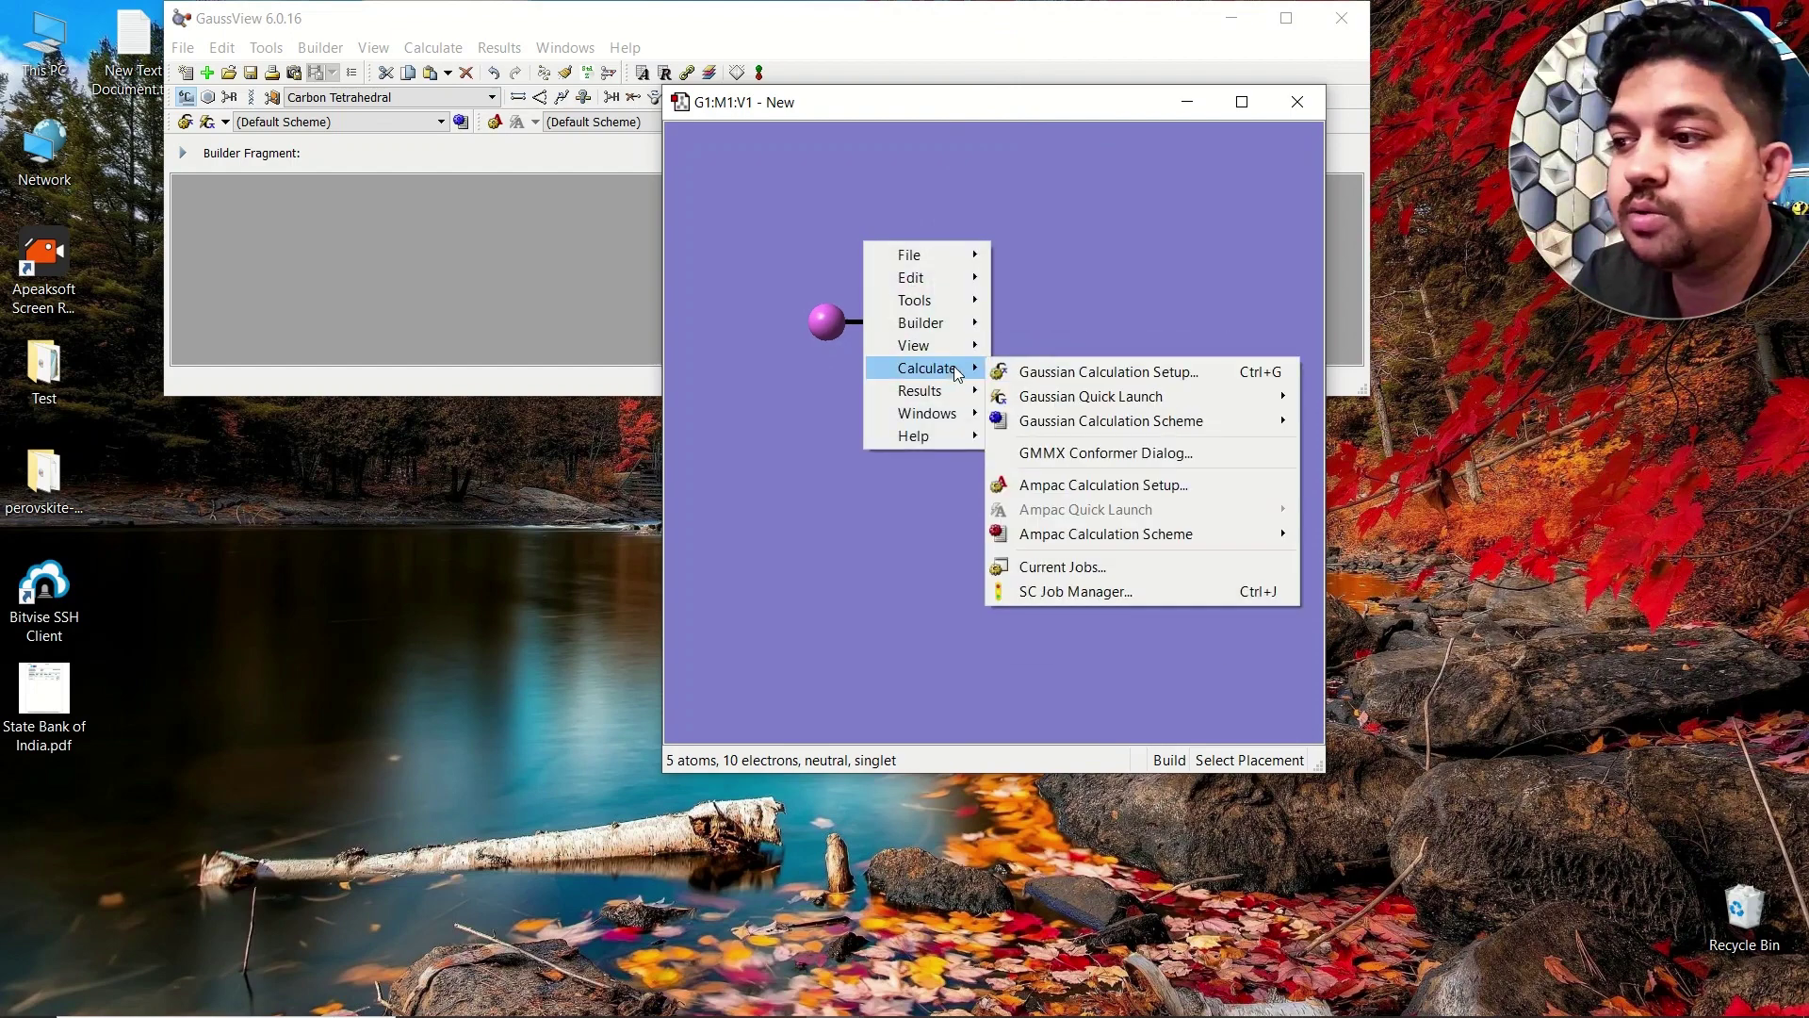
click(1057, 371)
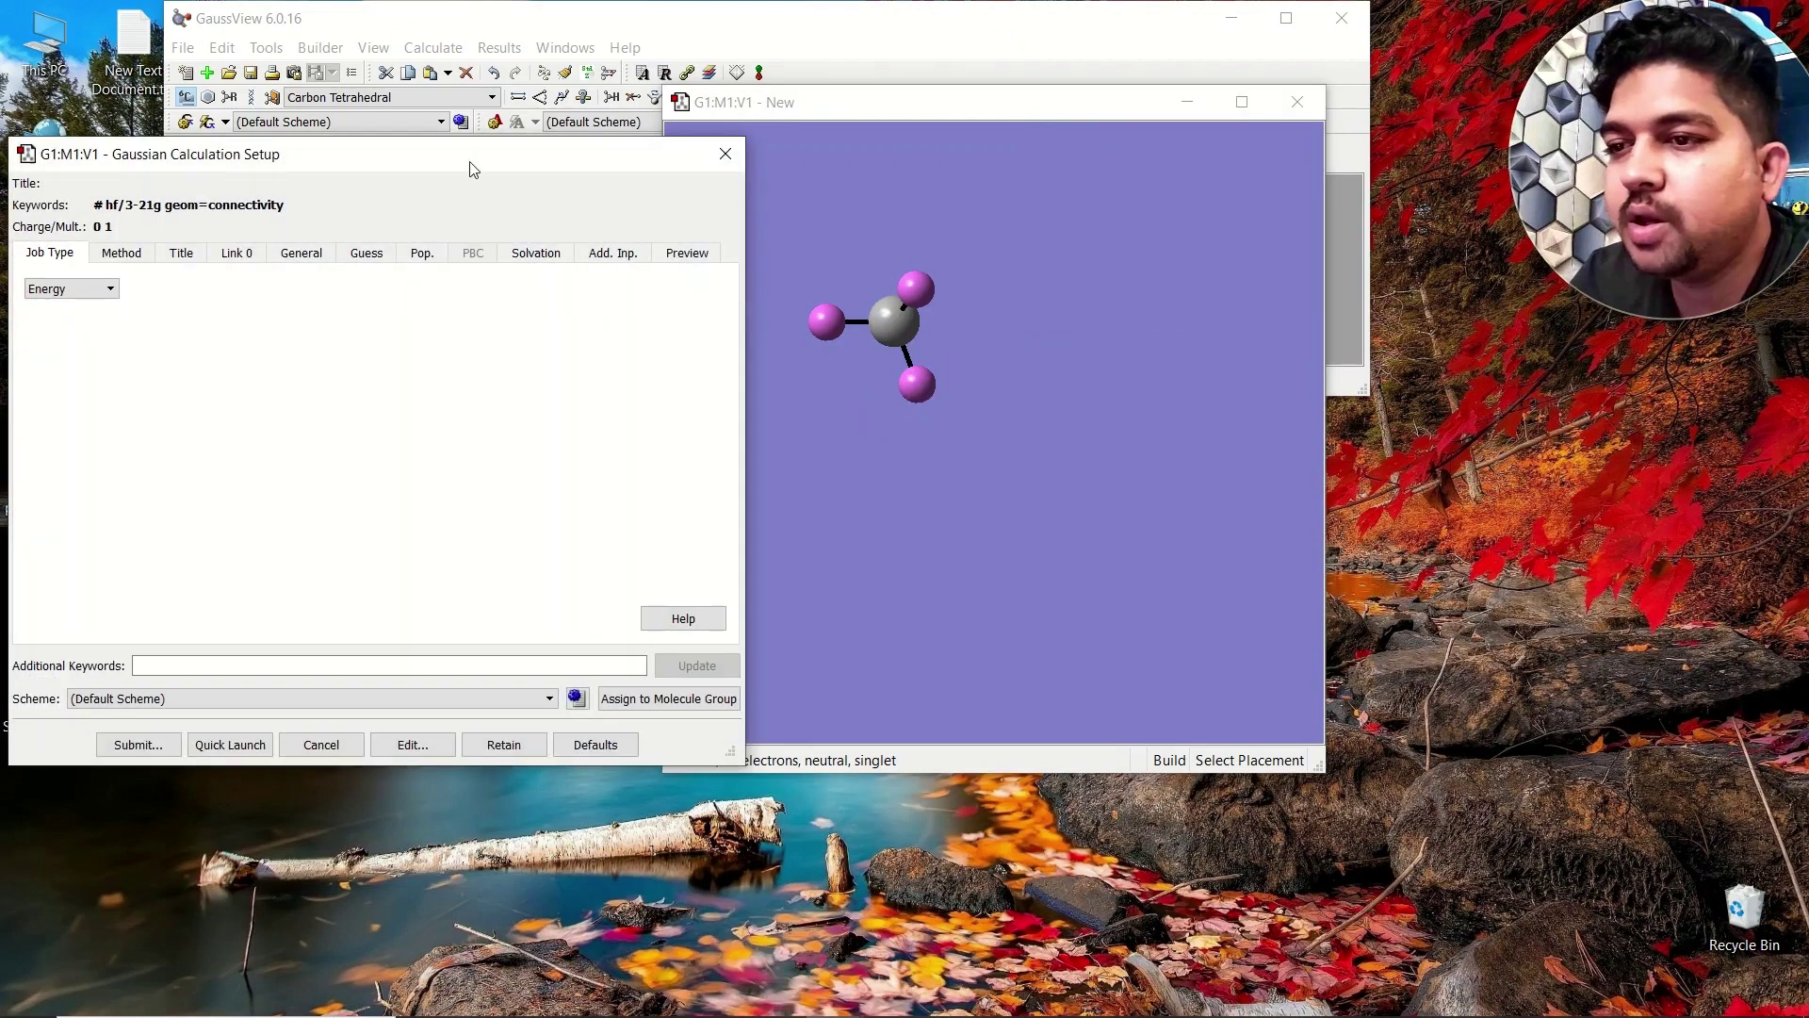
drag(469, 159, 697, 141)
Set the job type to Opt+Freq, then bring up the Method tab's basis set list.
click(303, 274)
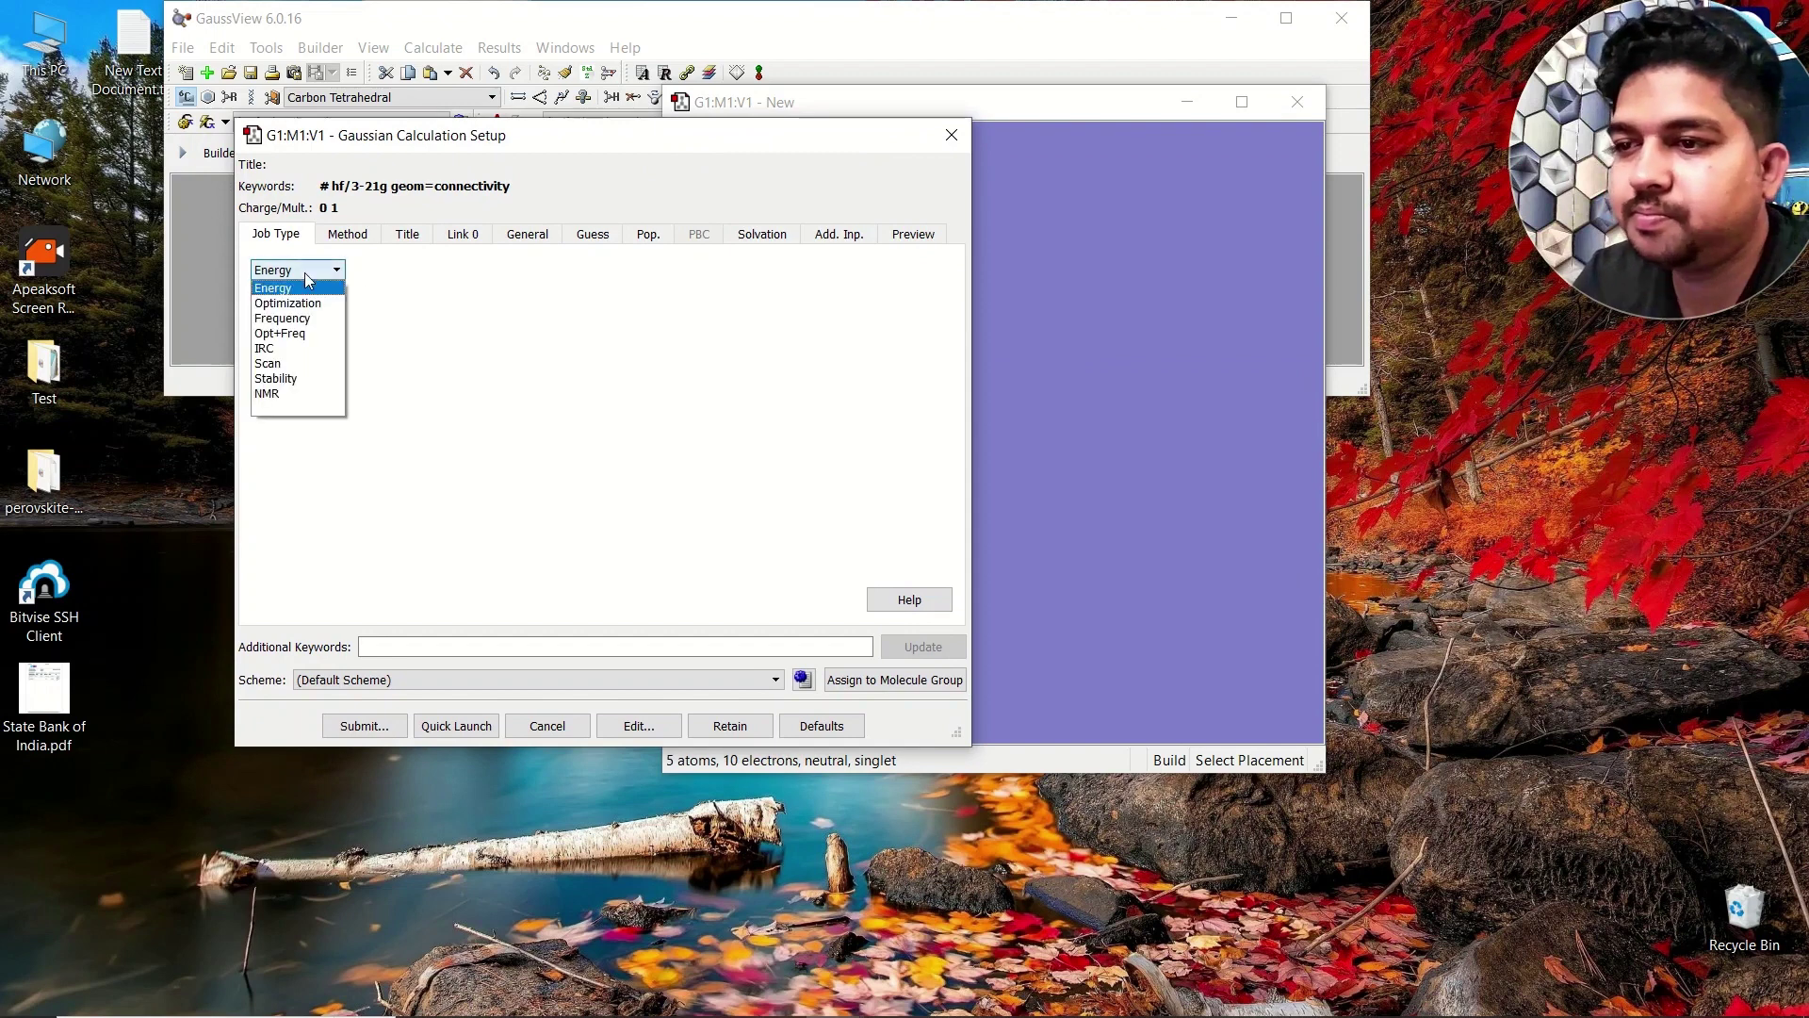
click(307, 334)
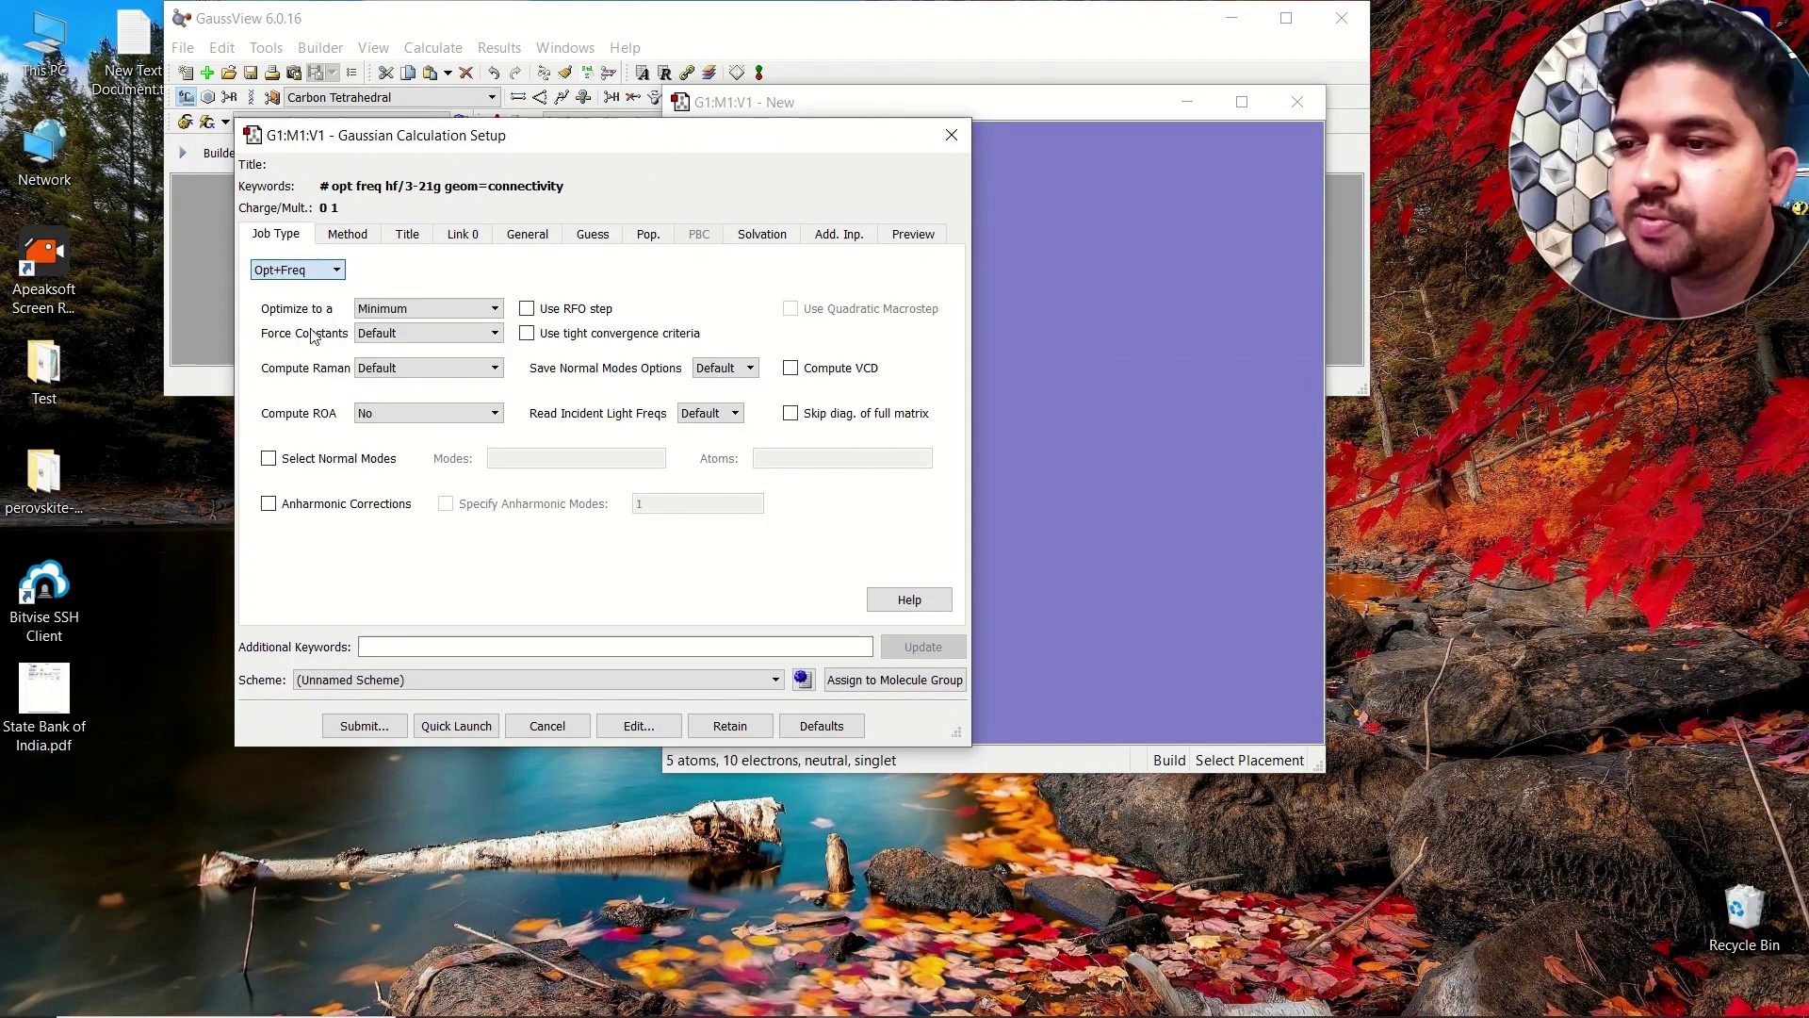
click(348, 234)
click(388, 331)
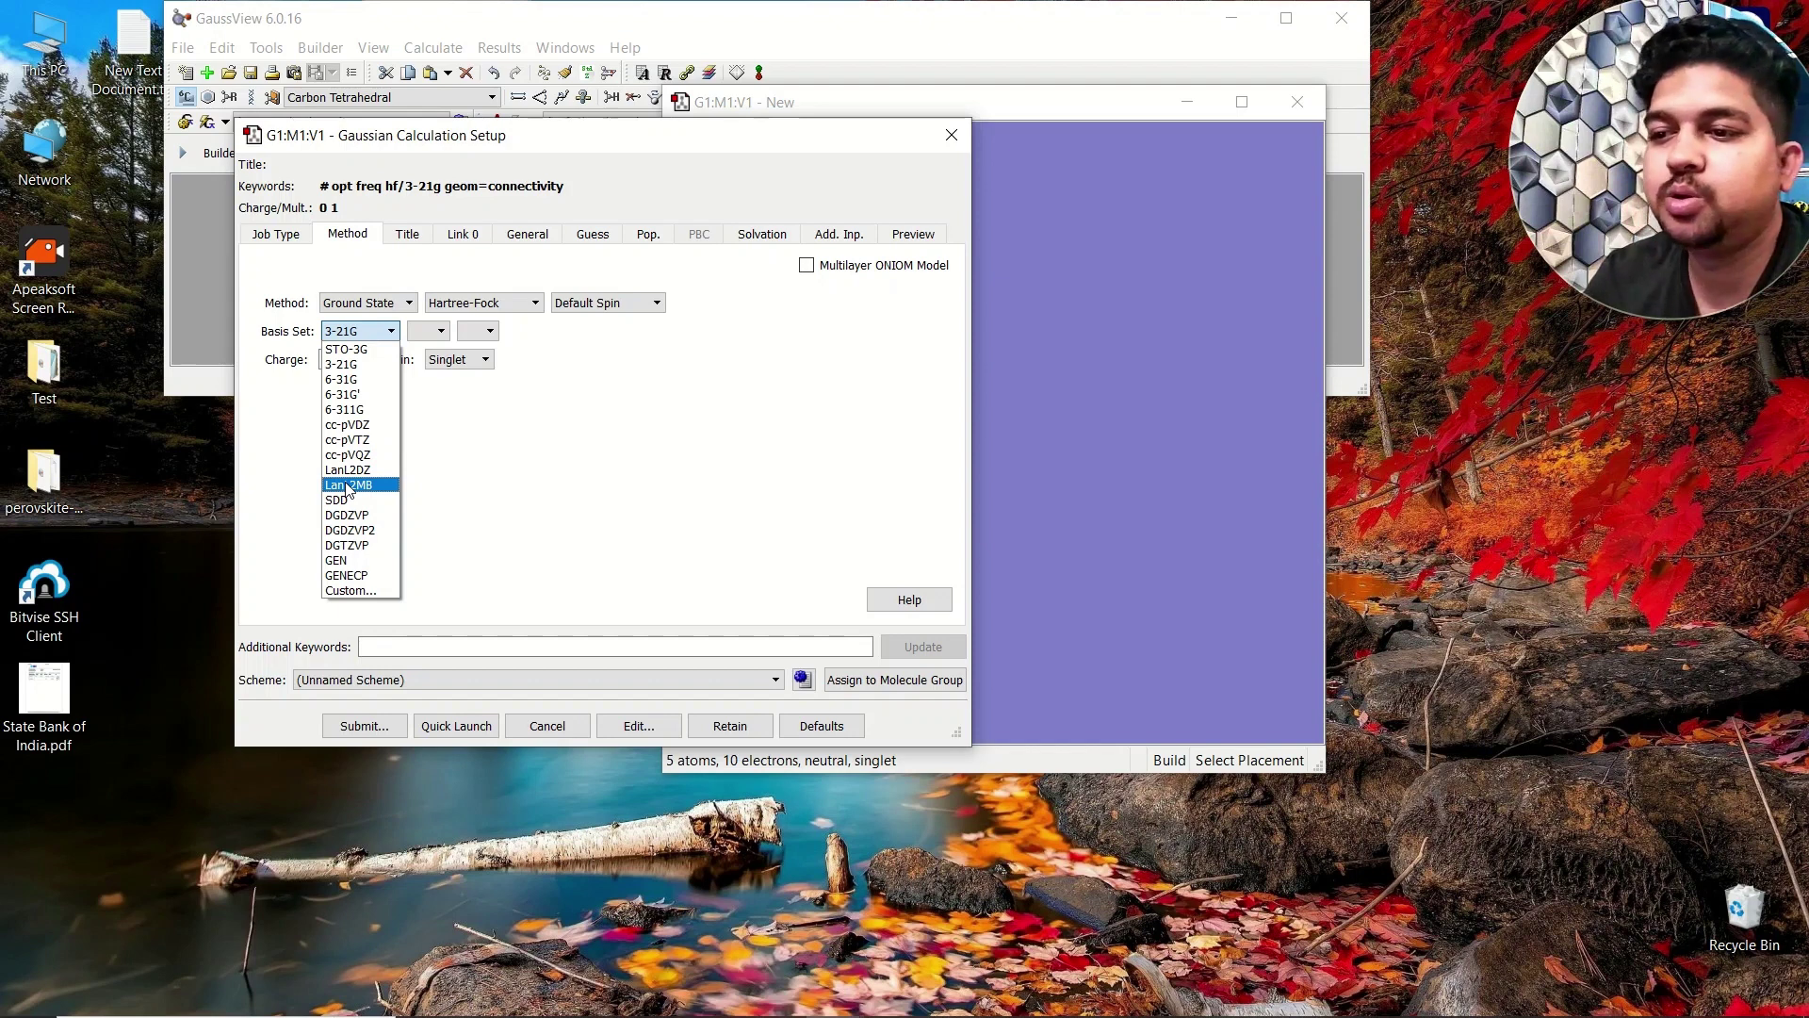
Choose the GEN basis set and DFT B3LYP method, giving route # opt freq b3lyp/gen.
click(359, 562)
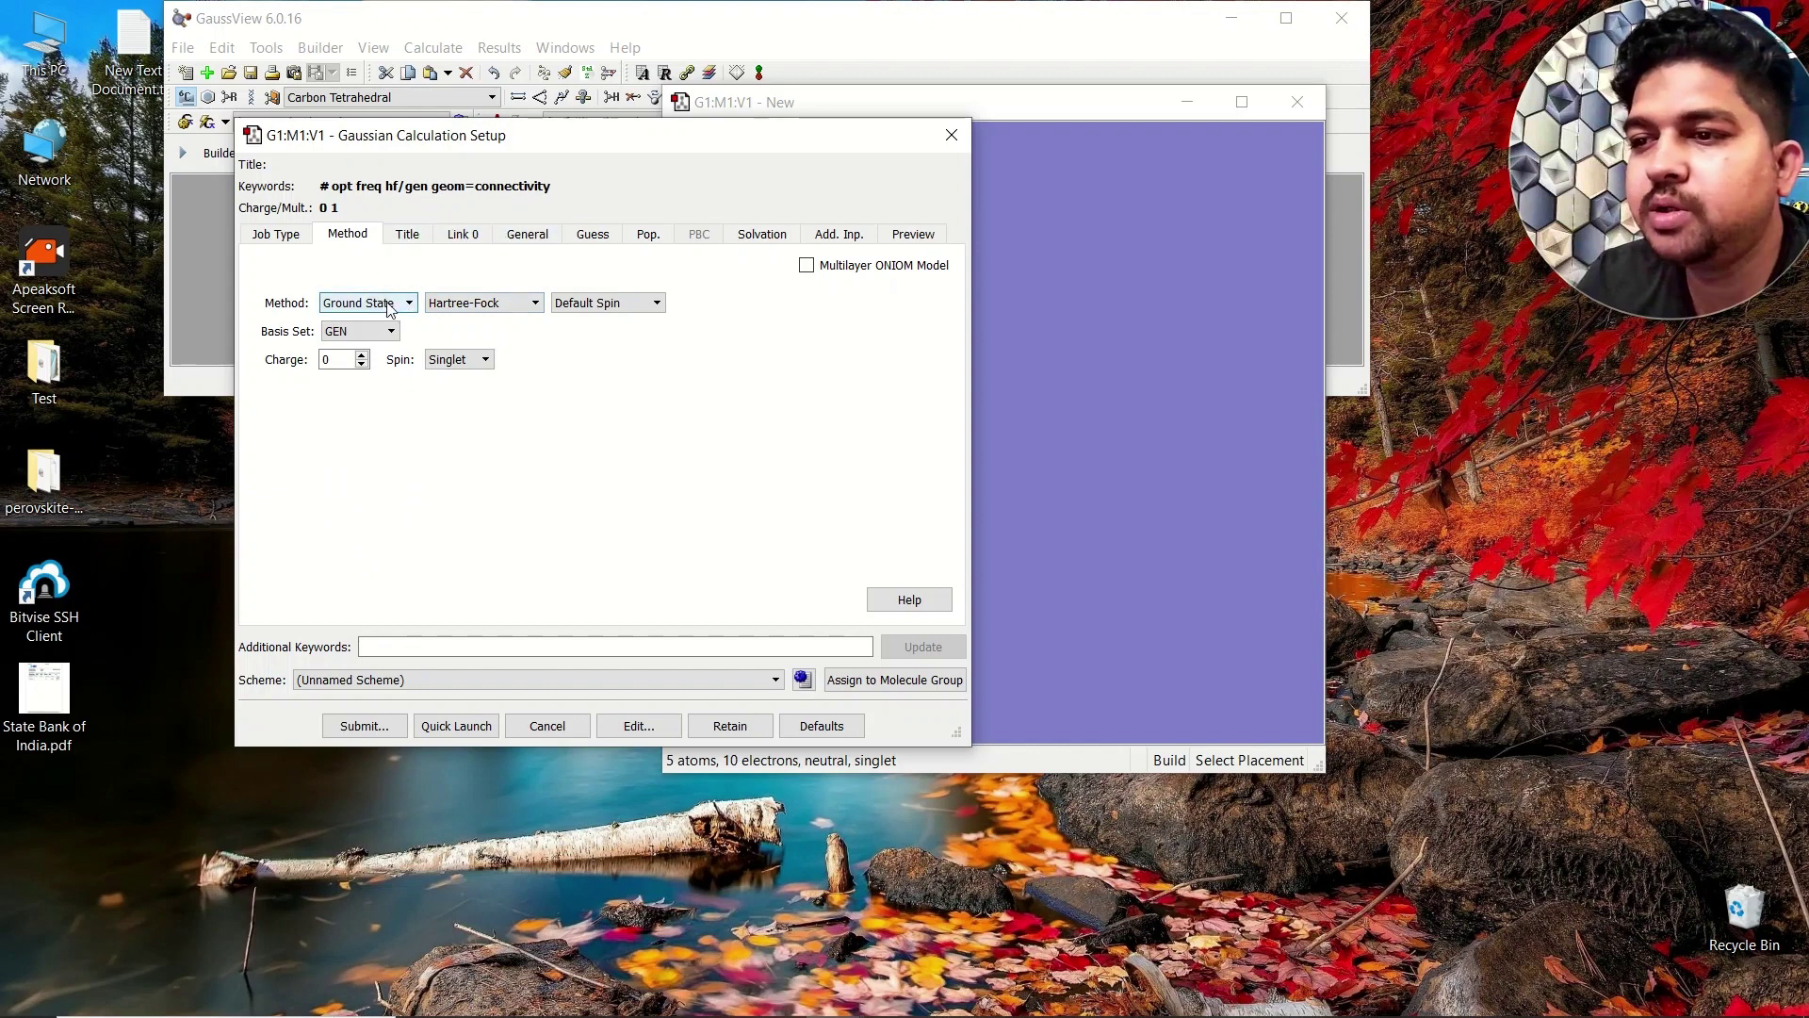
click(476, 306)
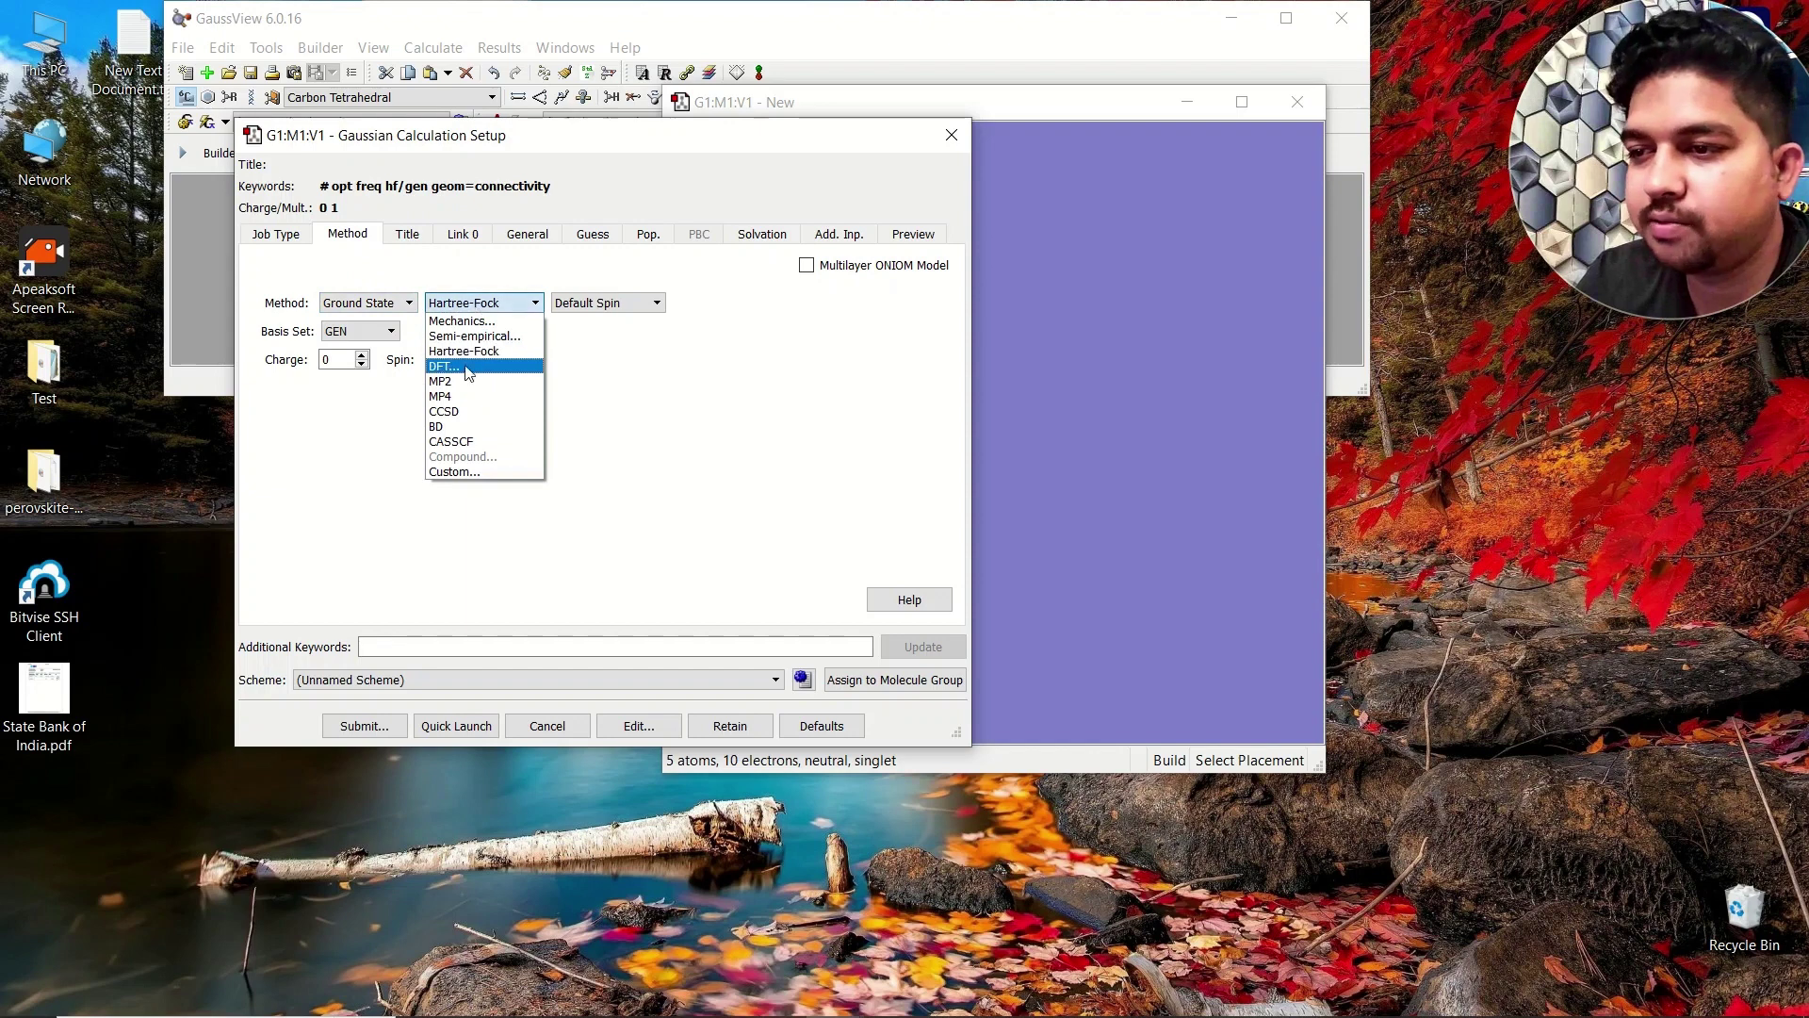
click(463, 367)
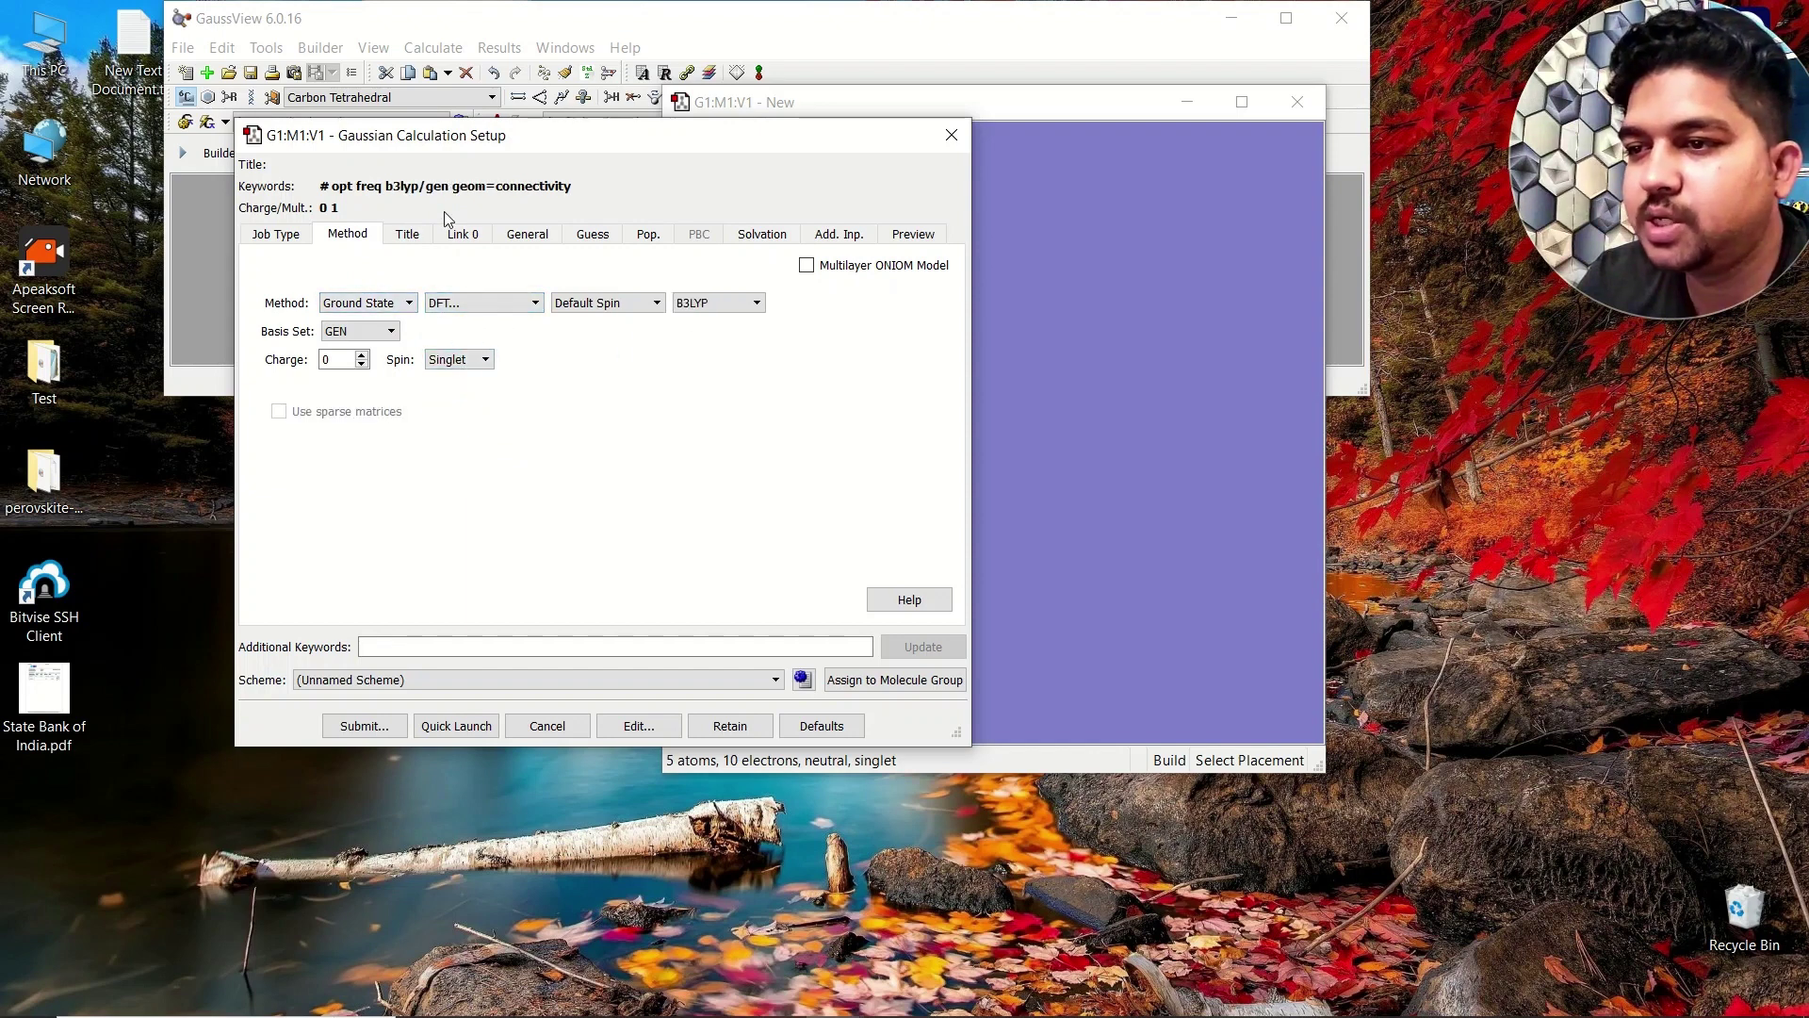
click(524, 233)
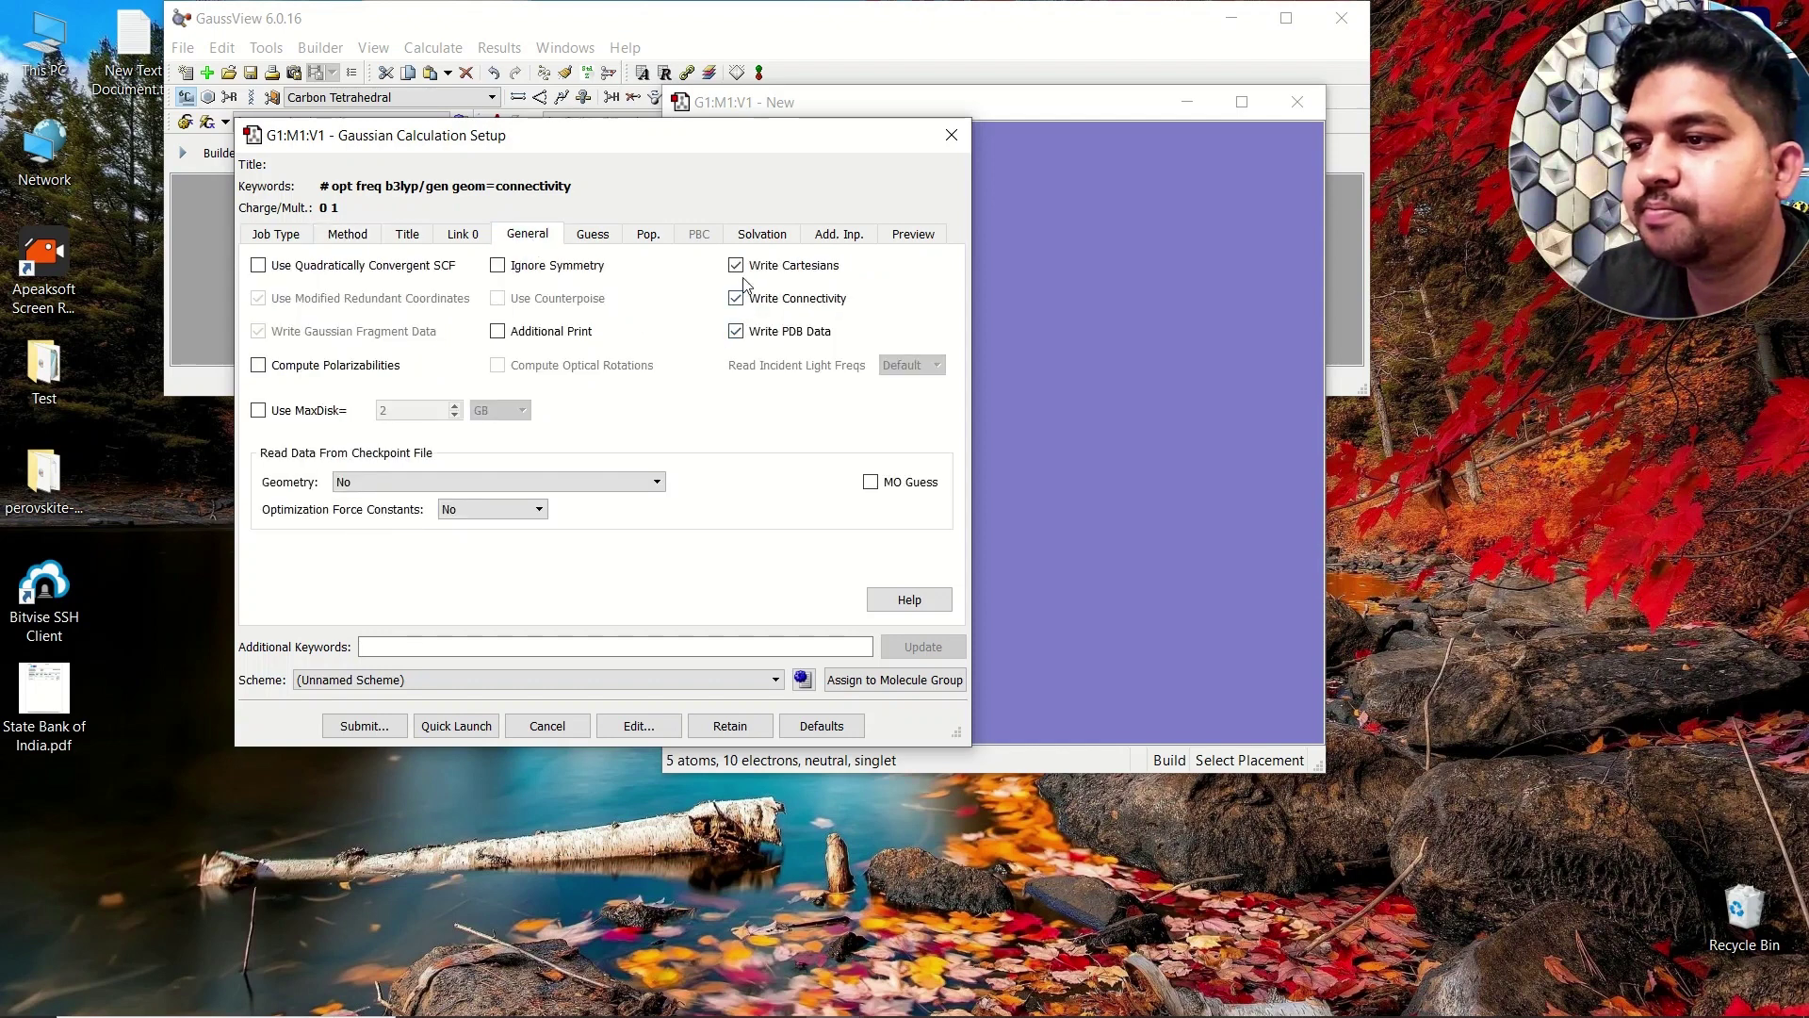
Uncheck Write Connectivity, then look over the Guess, Solvation, Preview and Add. Inp. pages.
click(737, 300)
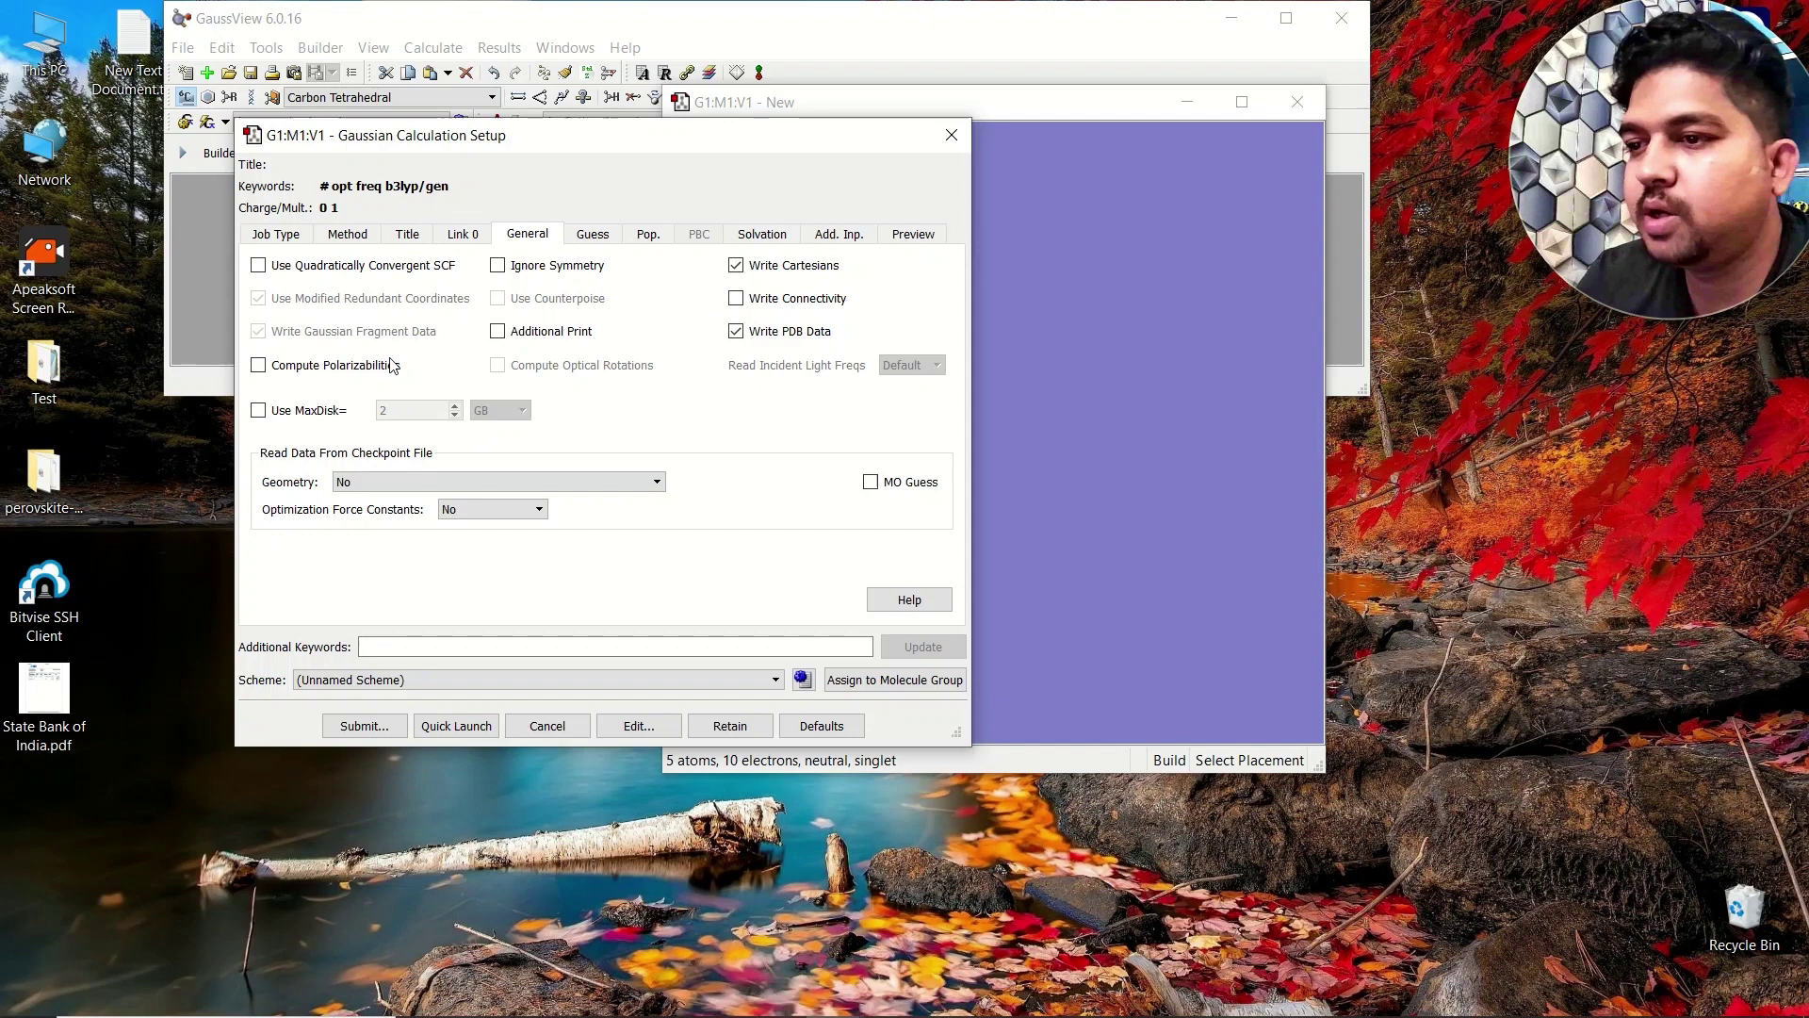
click(593, 235)
click(778, 237)
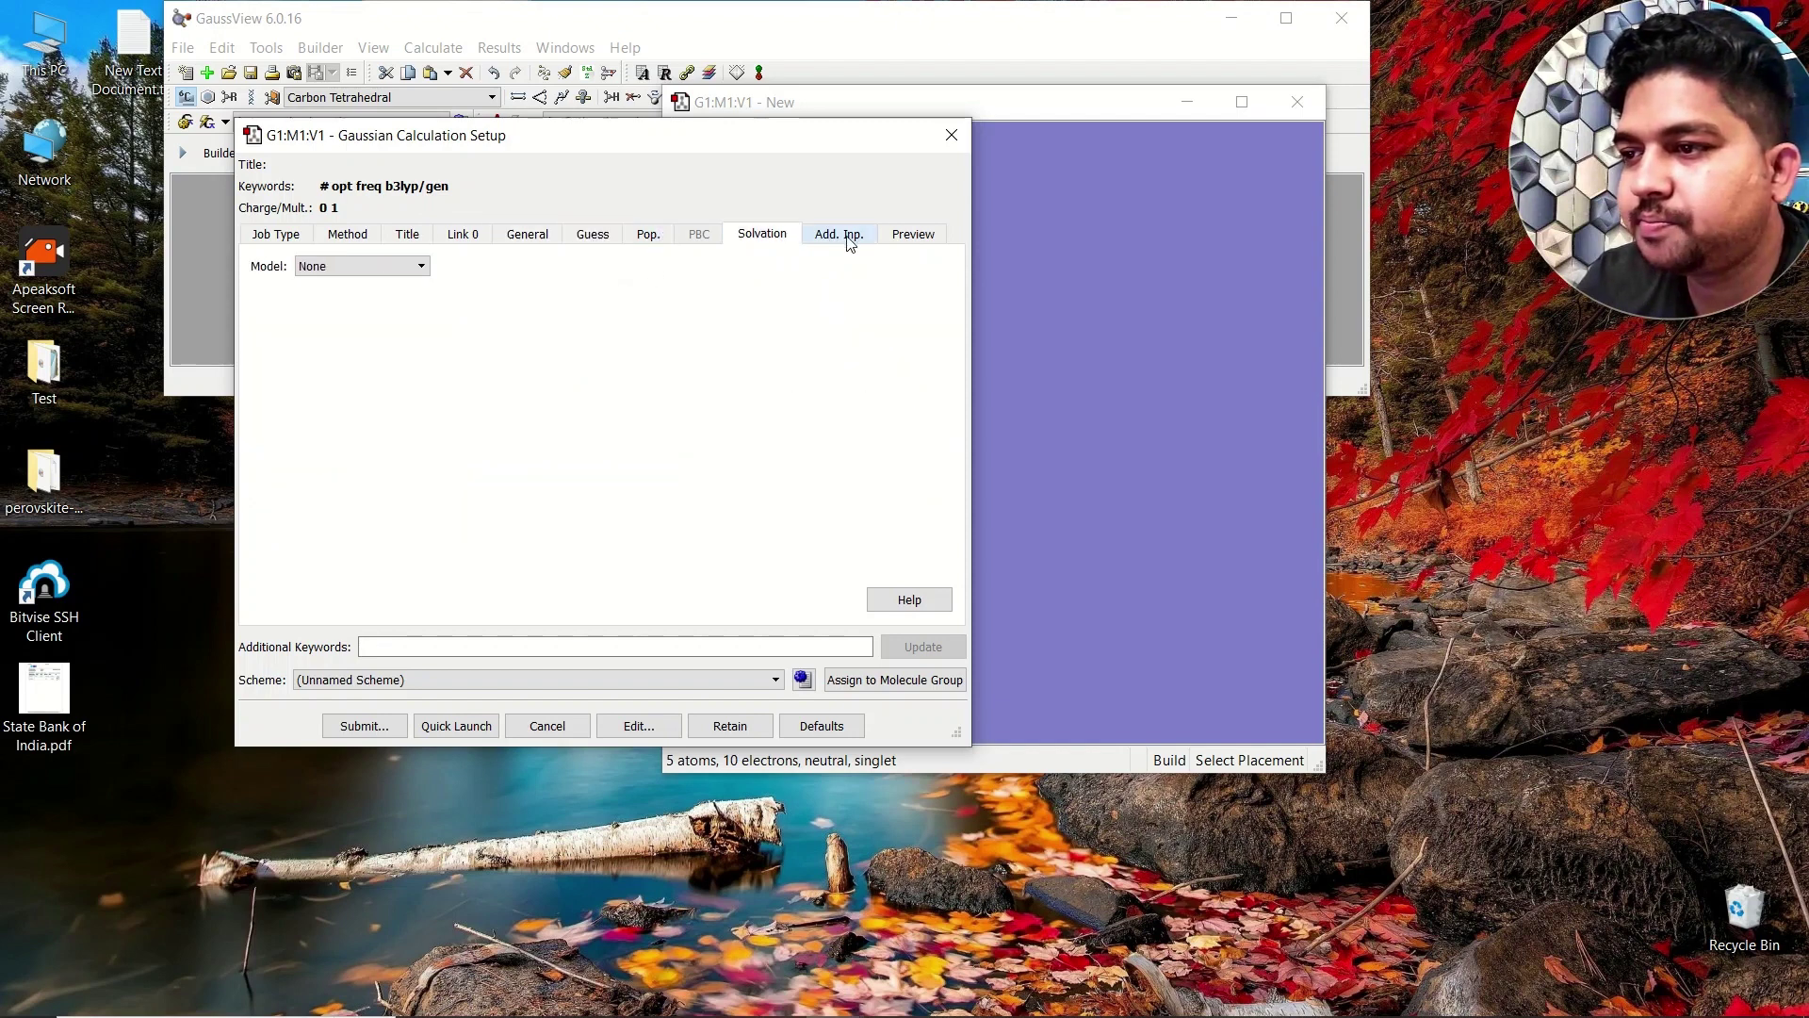
click(847, 237)
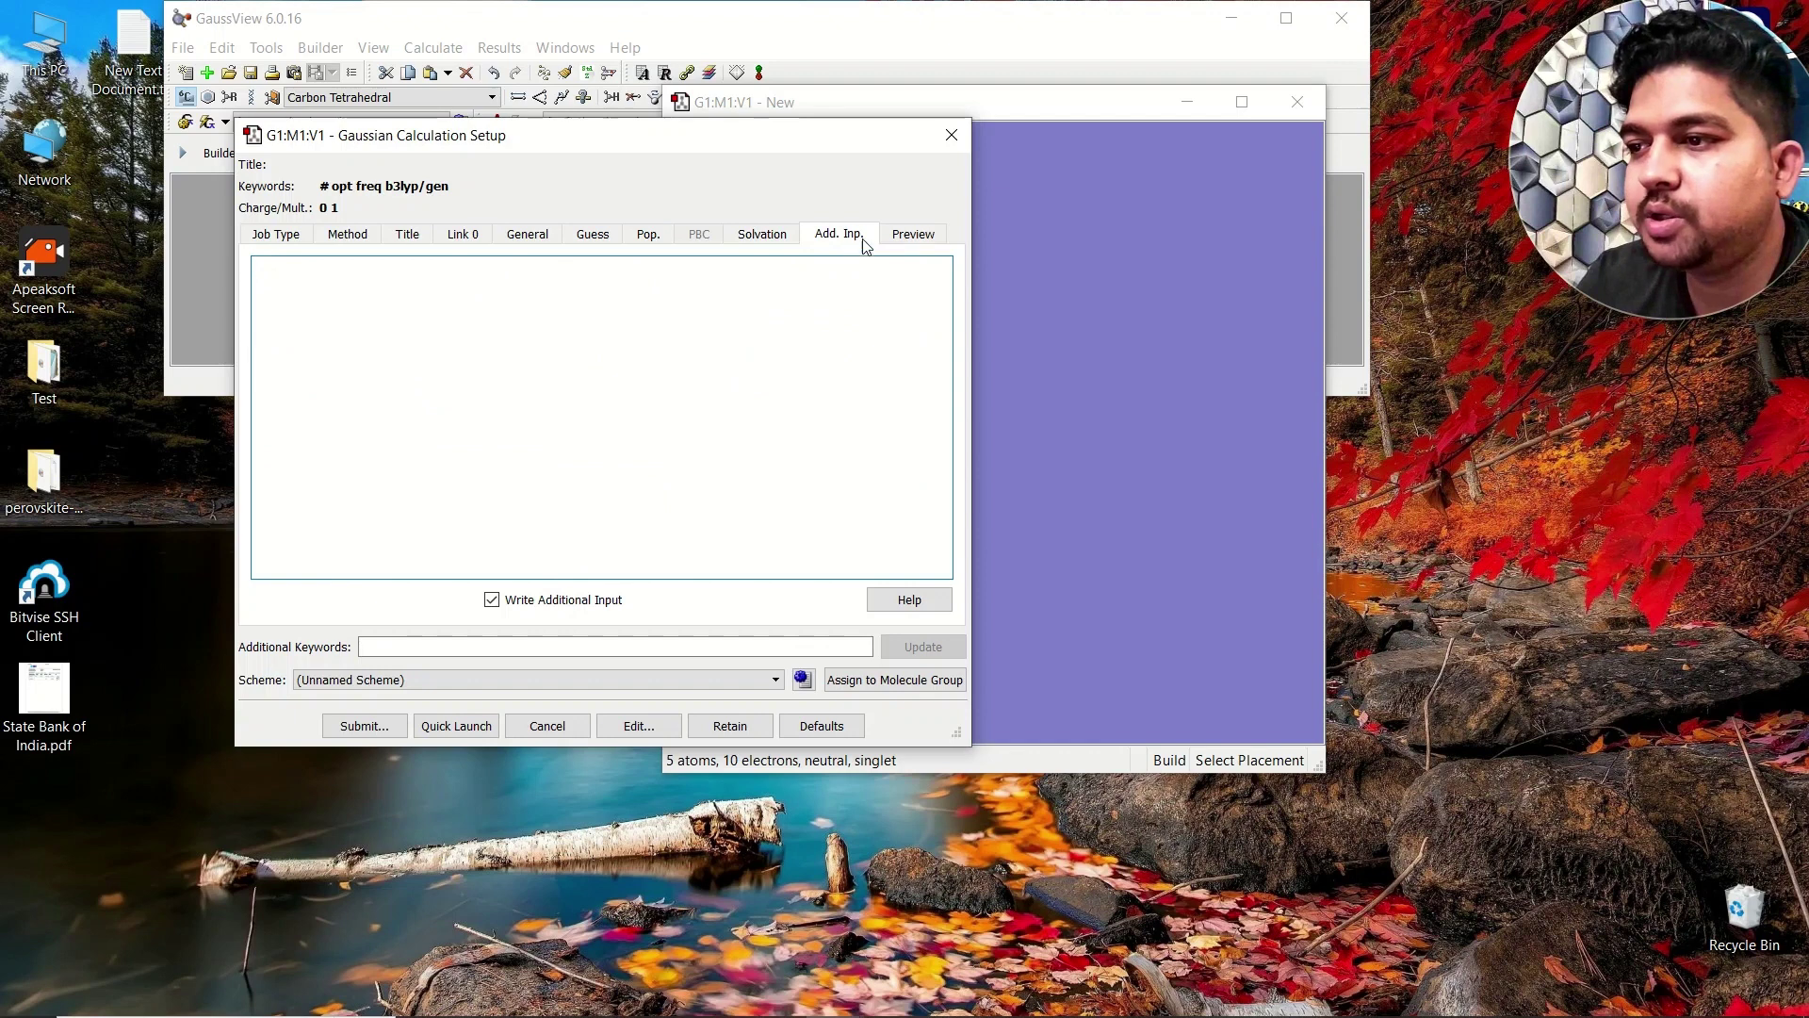
click(905, 235)
click(842, 236)
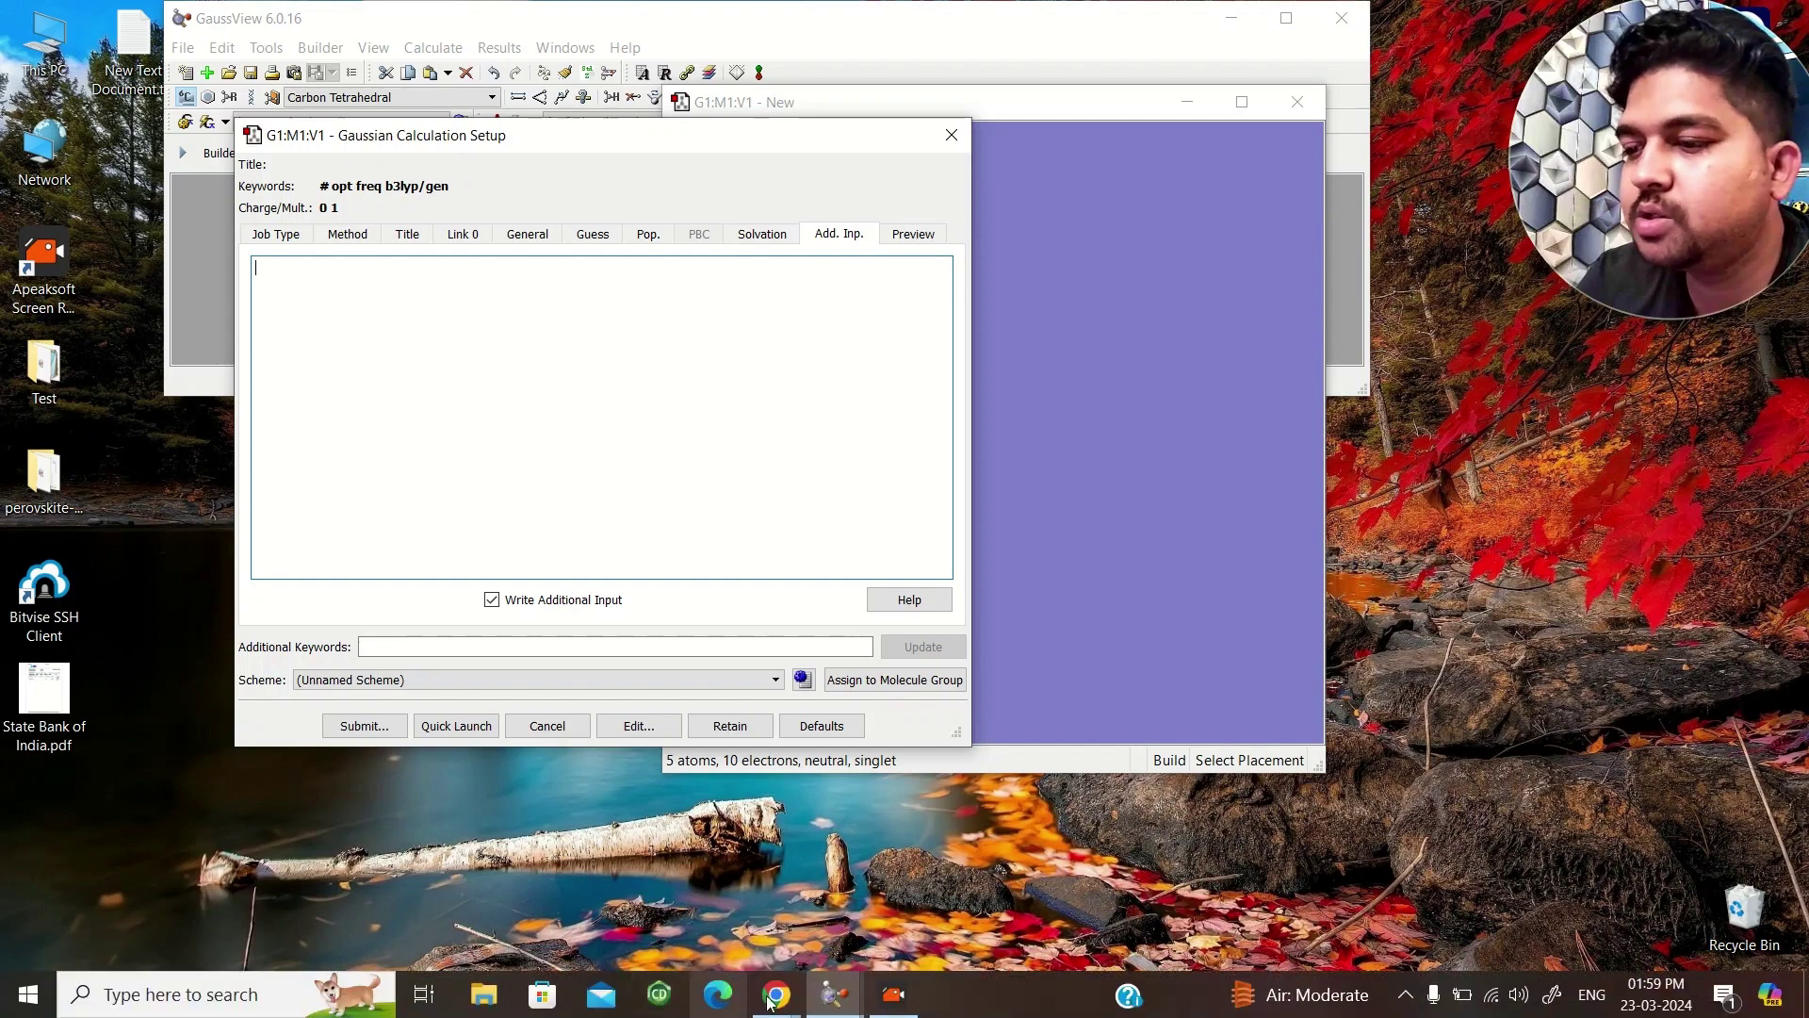
Load basissetexchange.org in a new Chrome tab and scroll through its 689 basis sets.
click(776, 994)
click(828, 903)
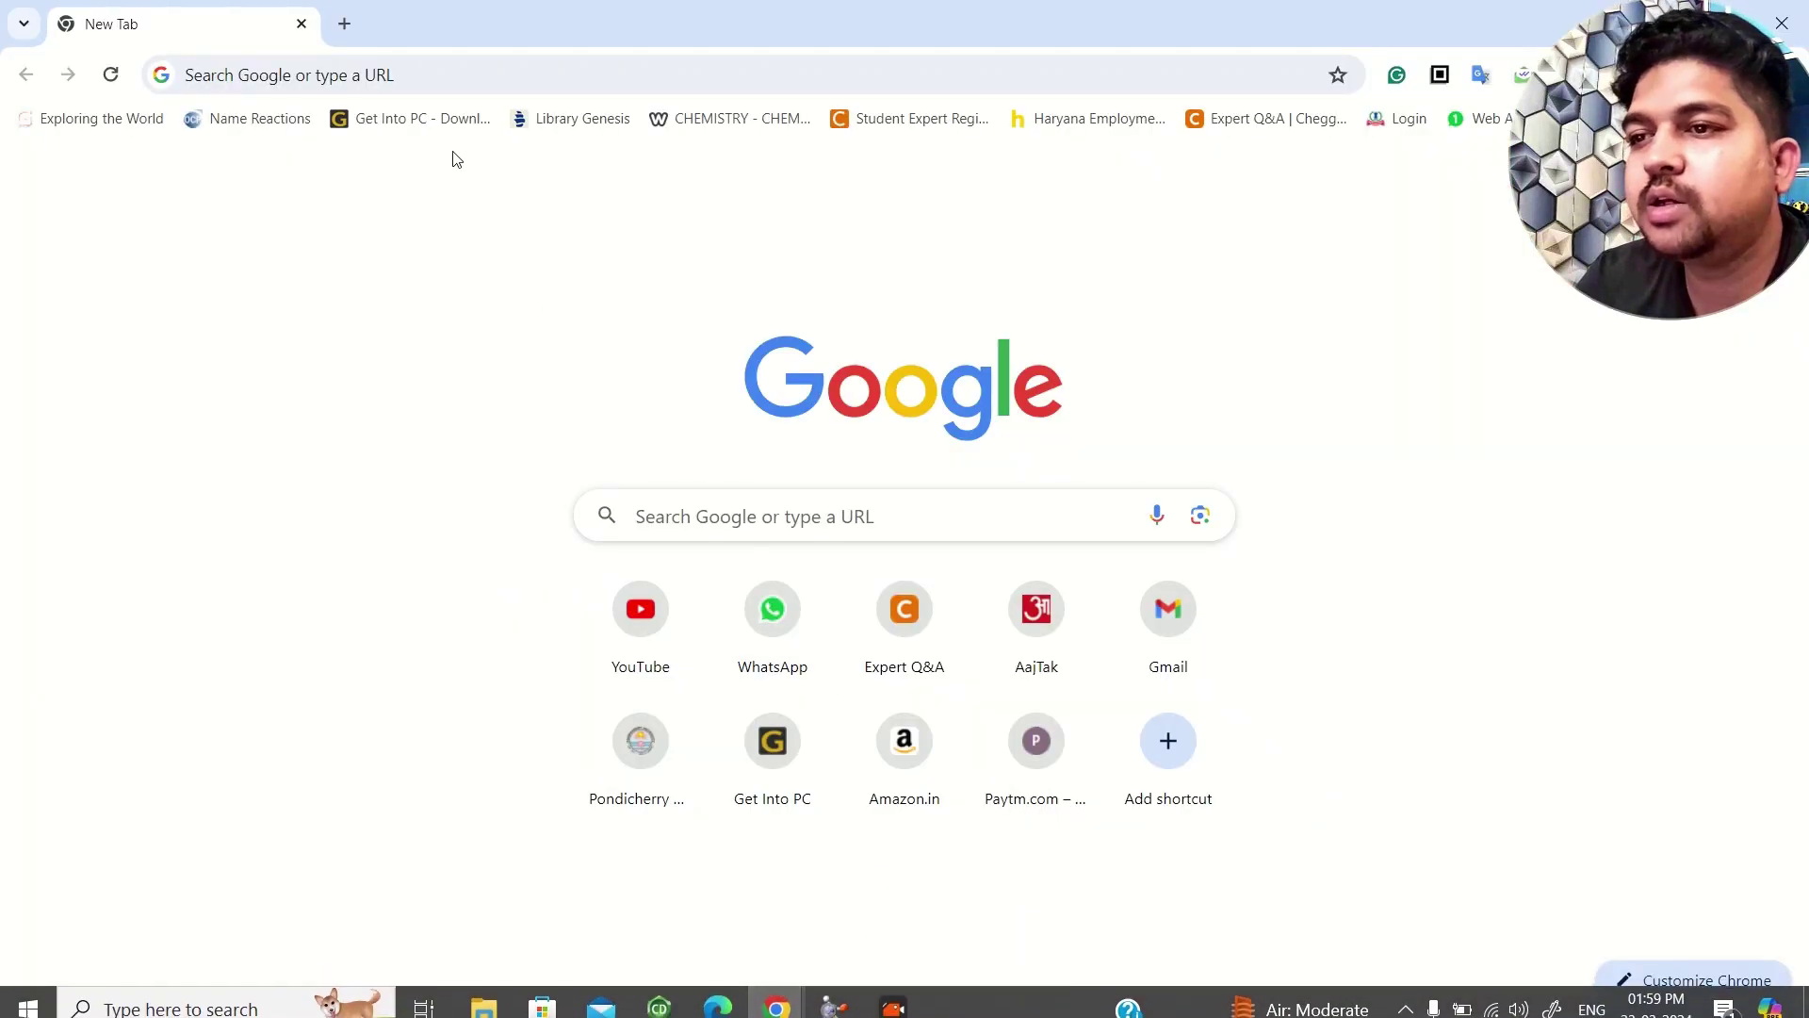
click(475, 64)
text(basissetexchange.org)
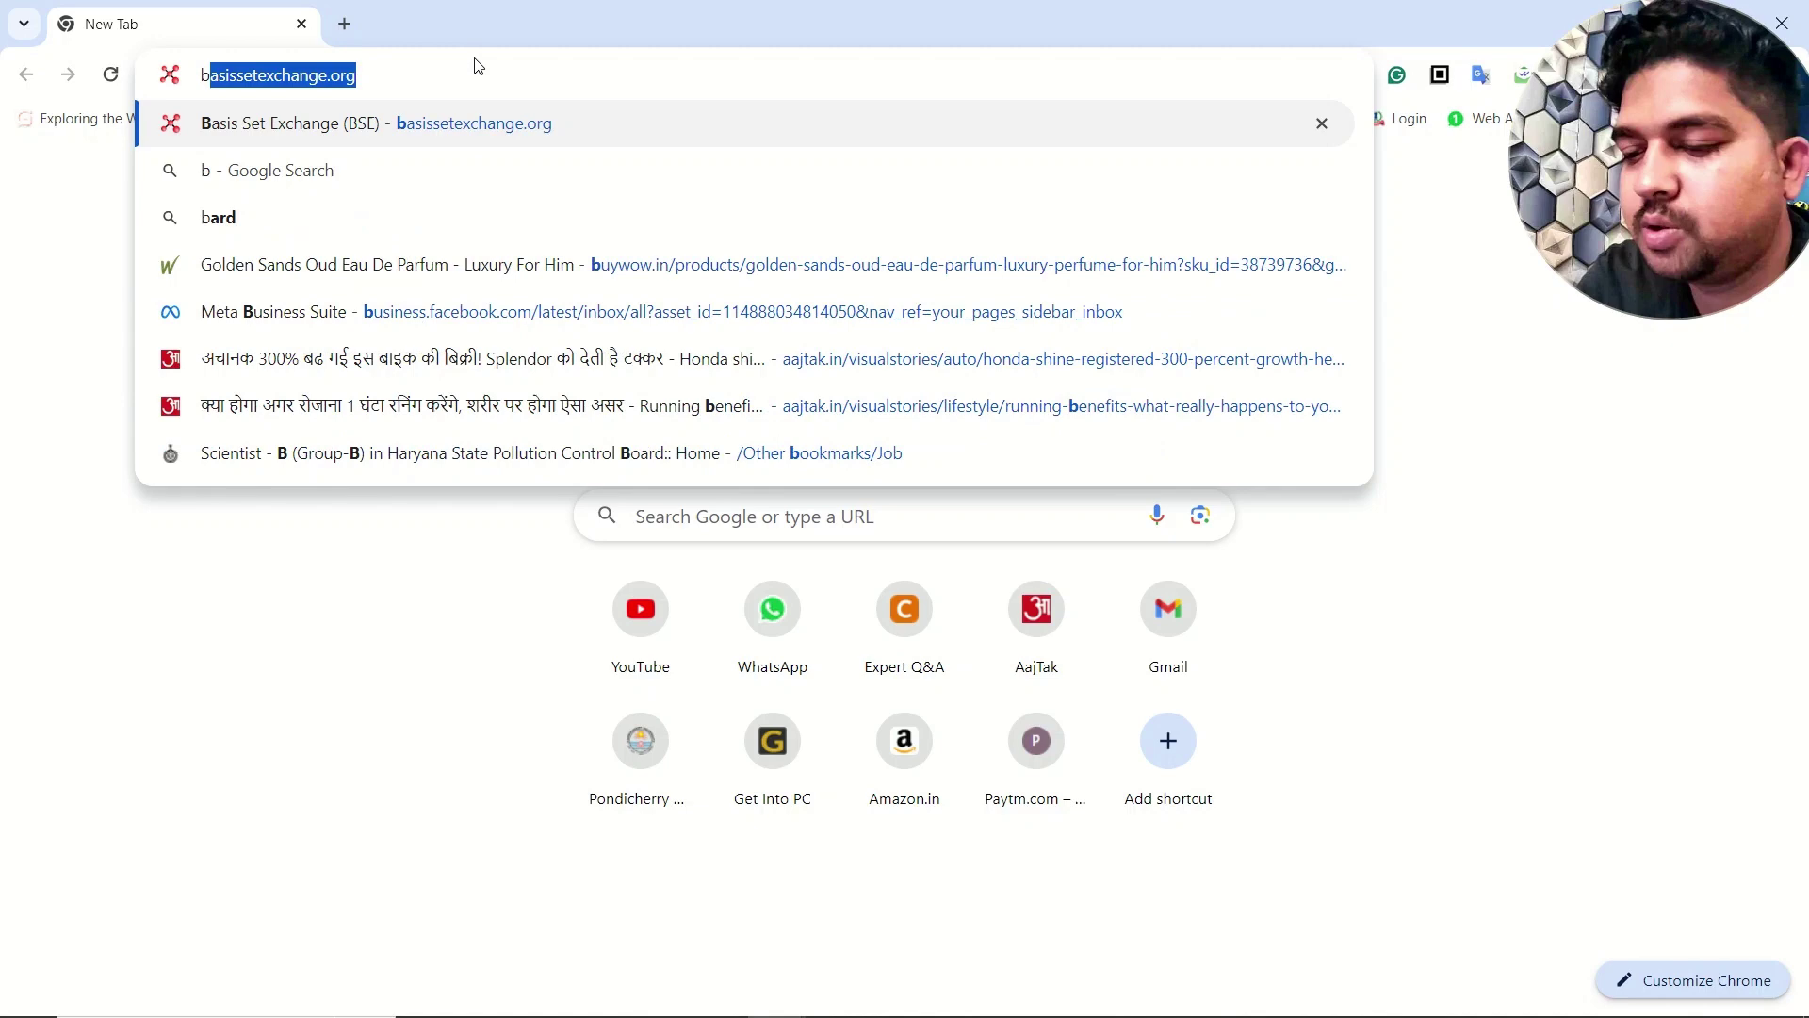
key(Return)
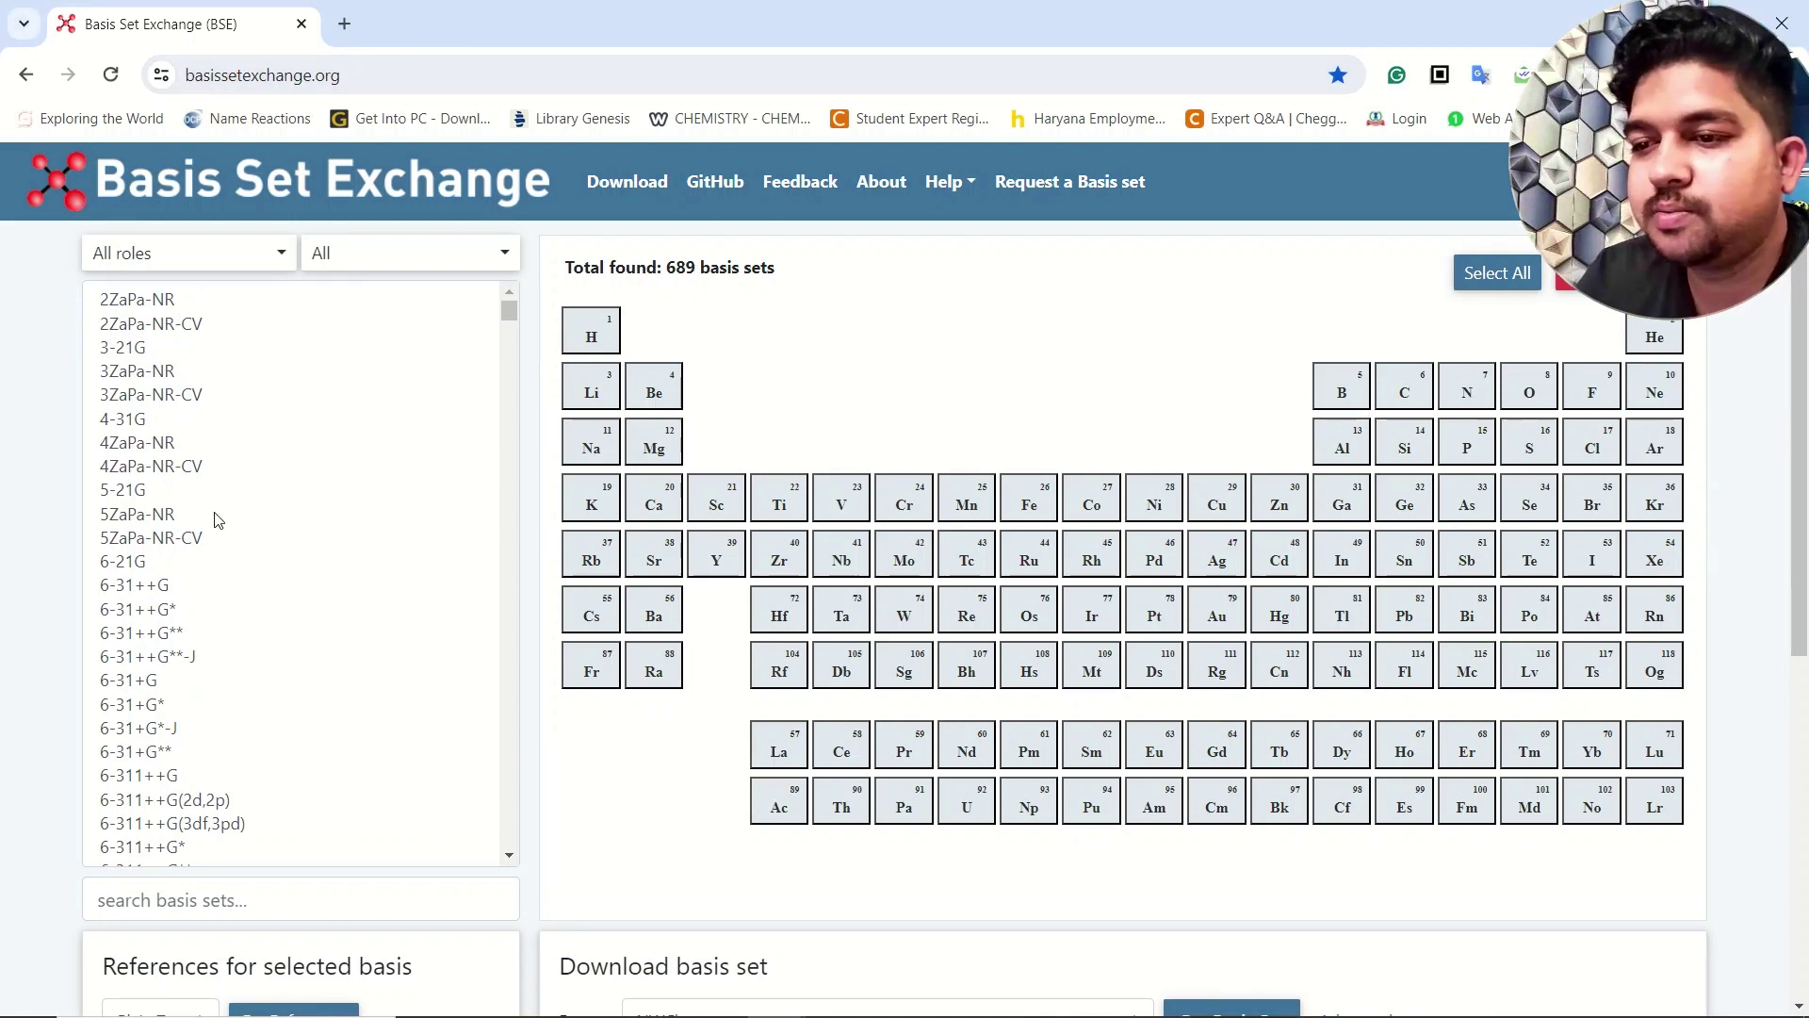
scroll(195, 573, down, 7)
scroll(200, 578, down, 12)
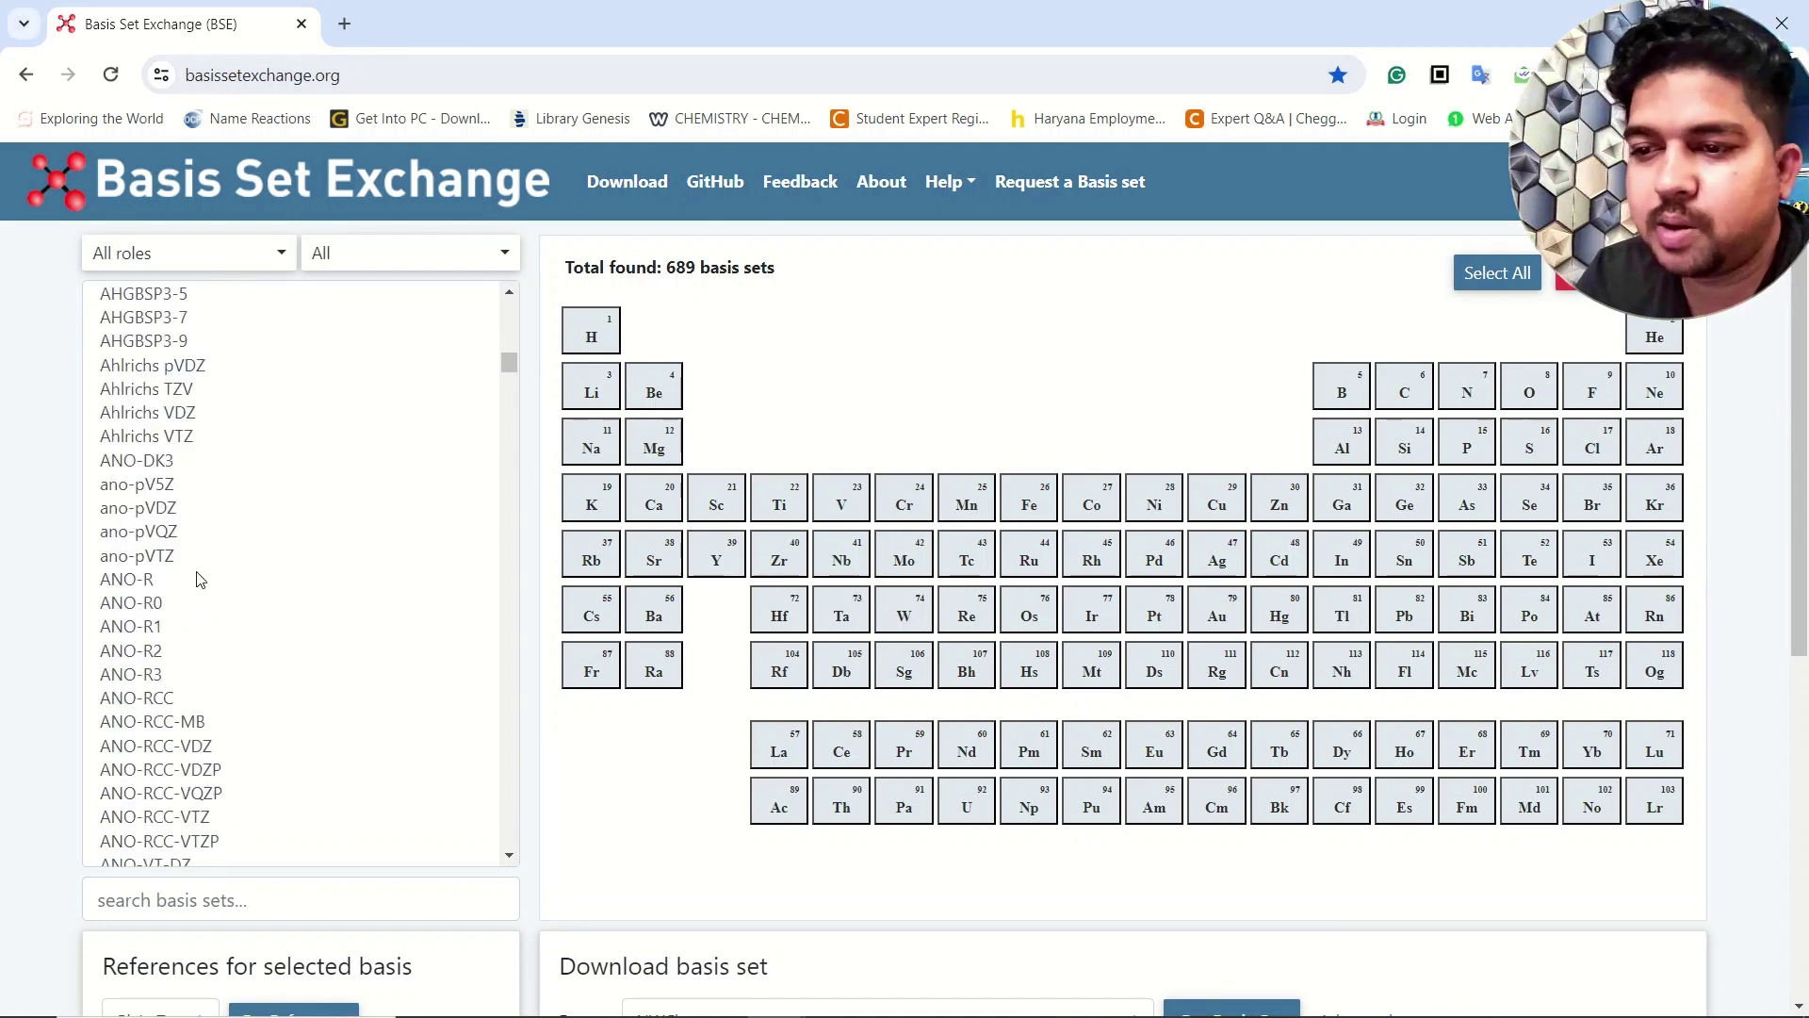
scroll(191, 589, down, 8)
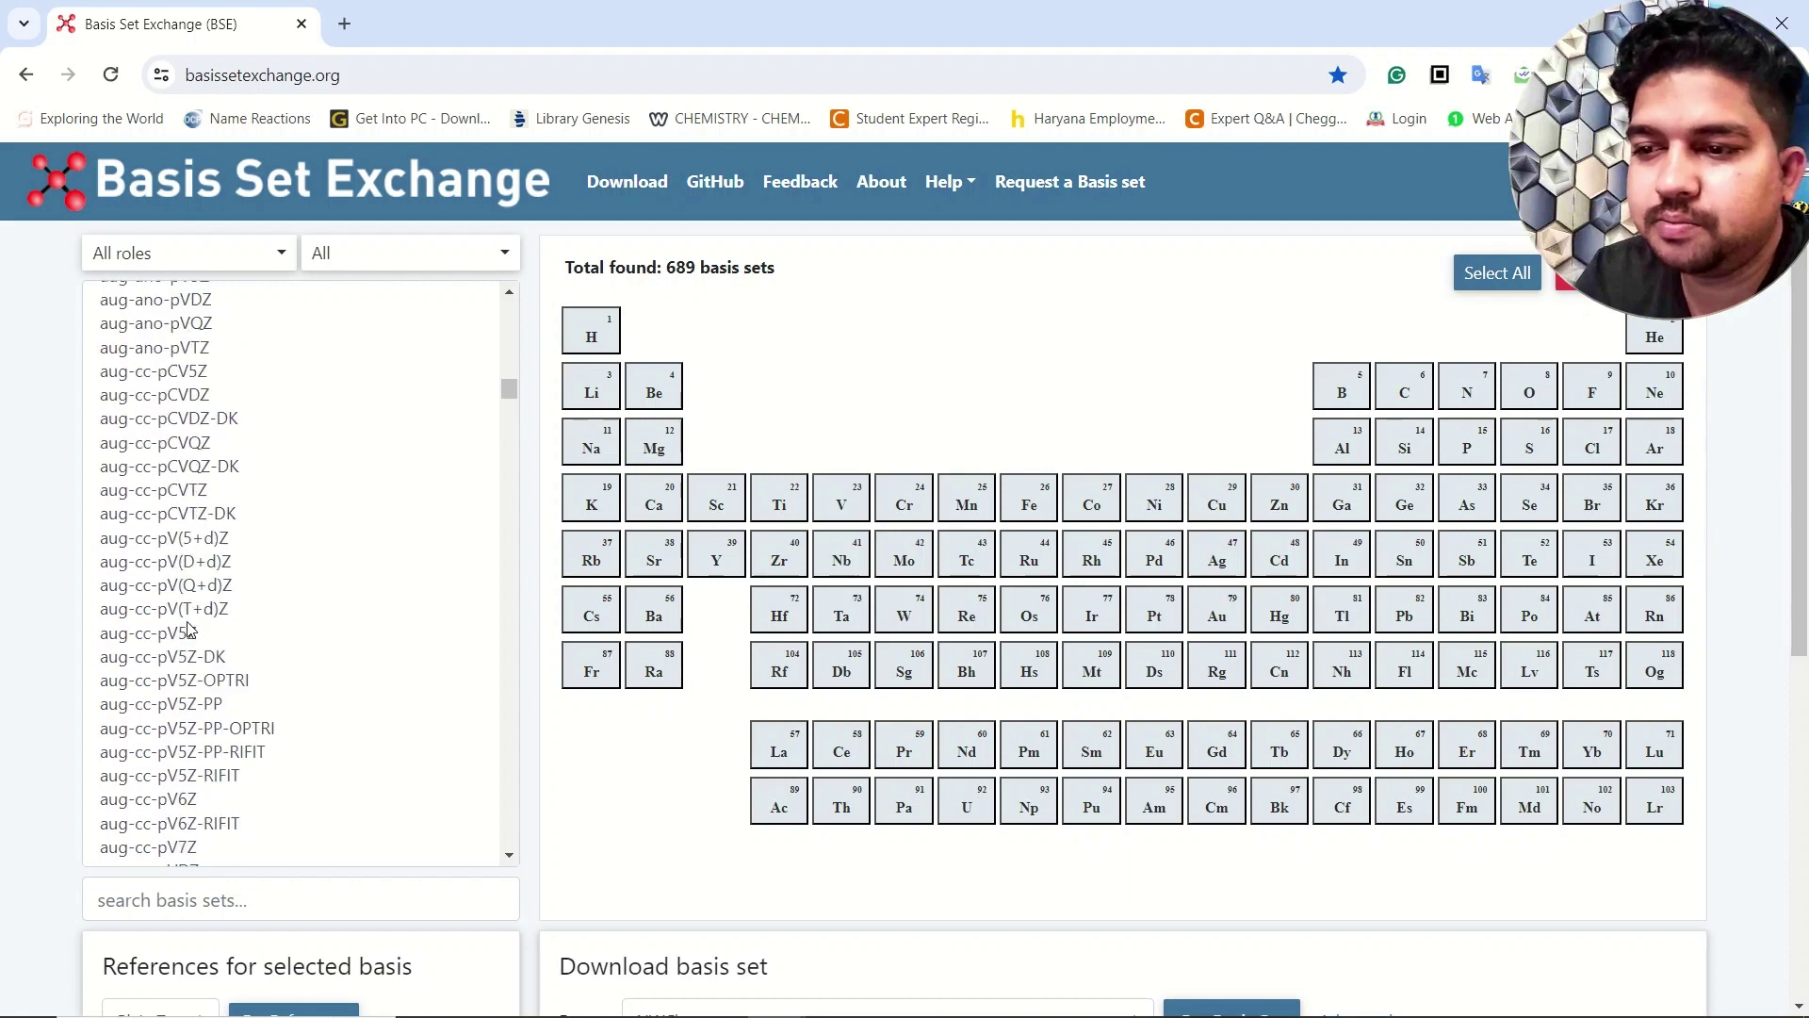
scroll(188, 509, down, 7)
scroll(184, 490, down, 10)
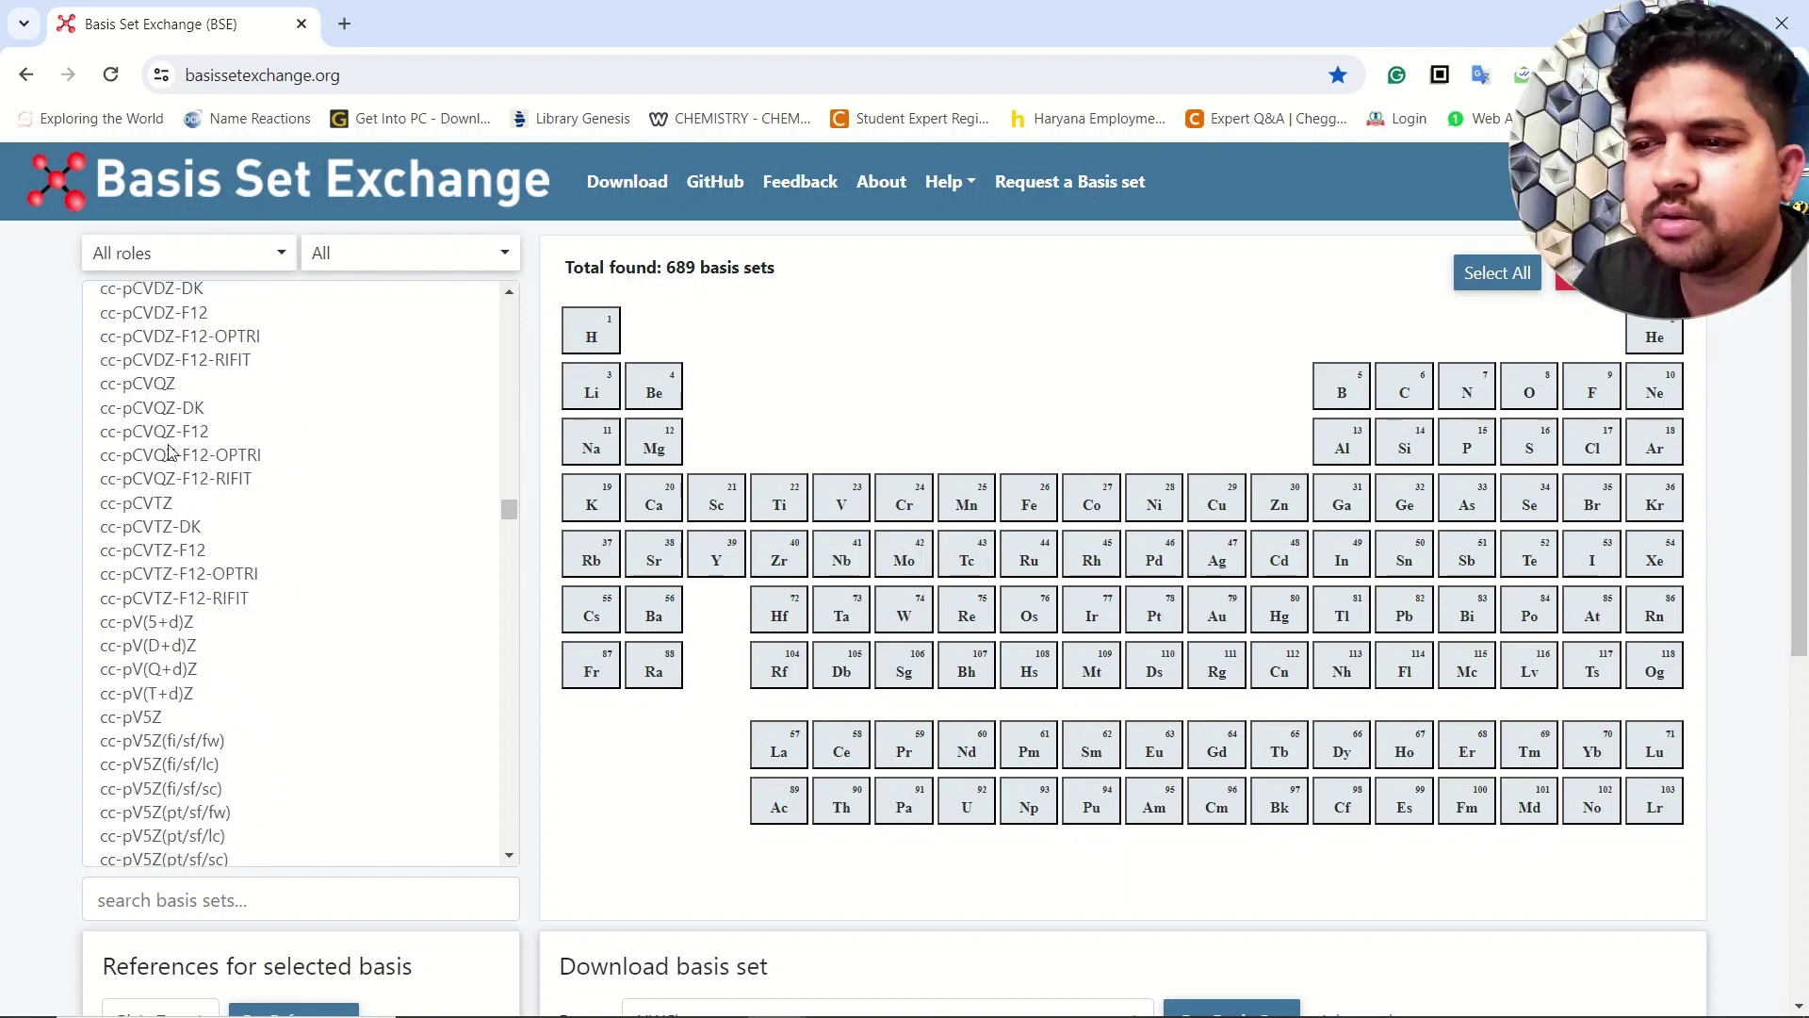
Select hydrogen and carbon in the periodic table, narrowing the list to 434 sets.
click(159, 726)
click(841, 277)
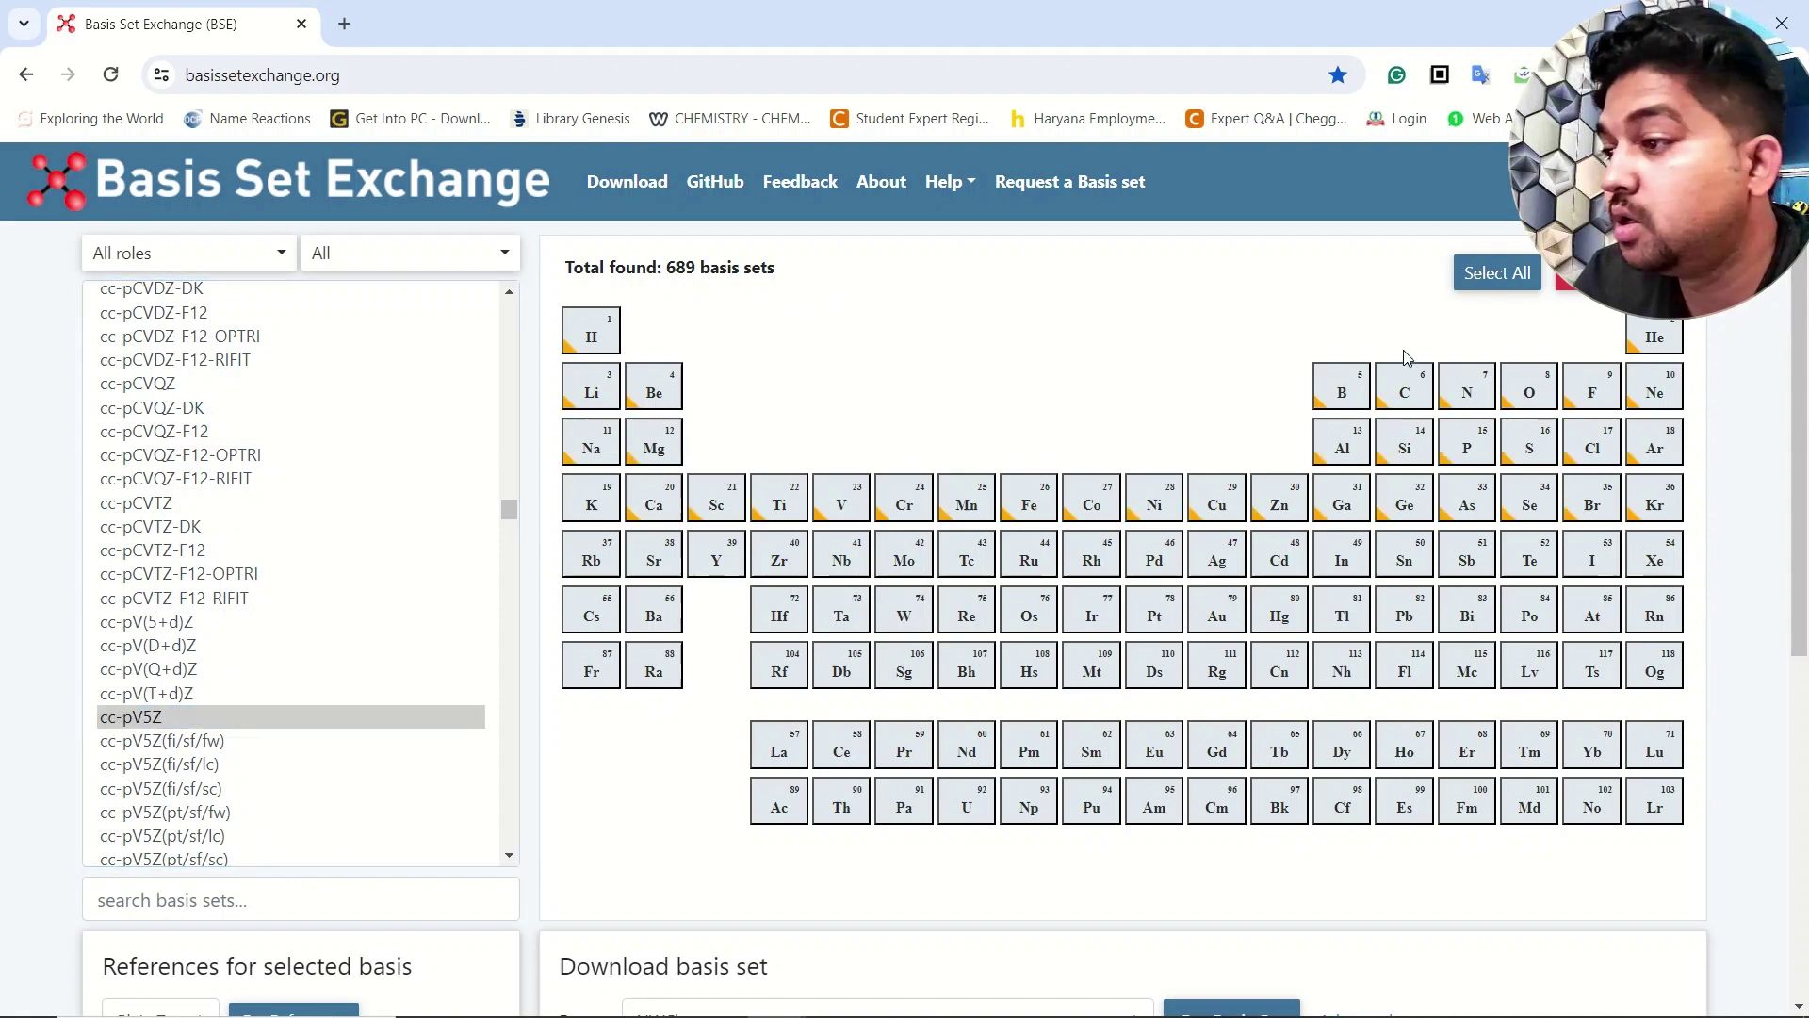
click(594, 338)
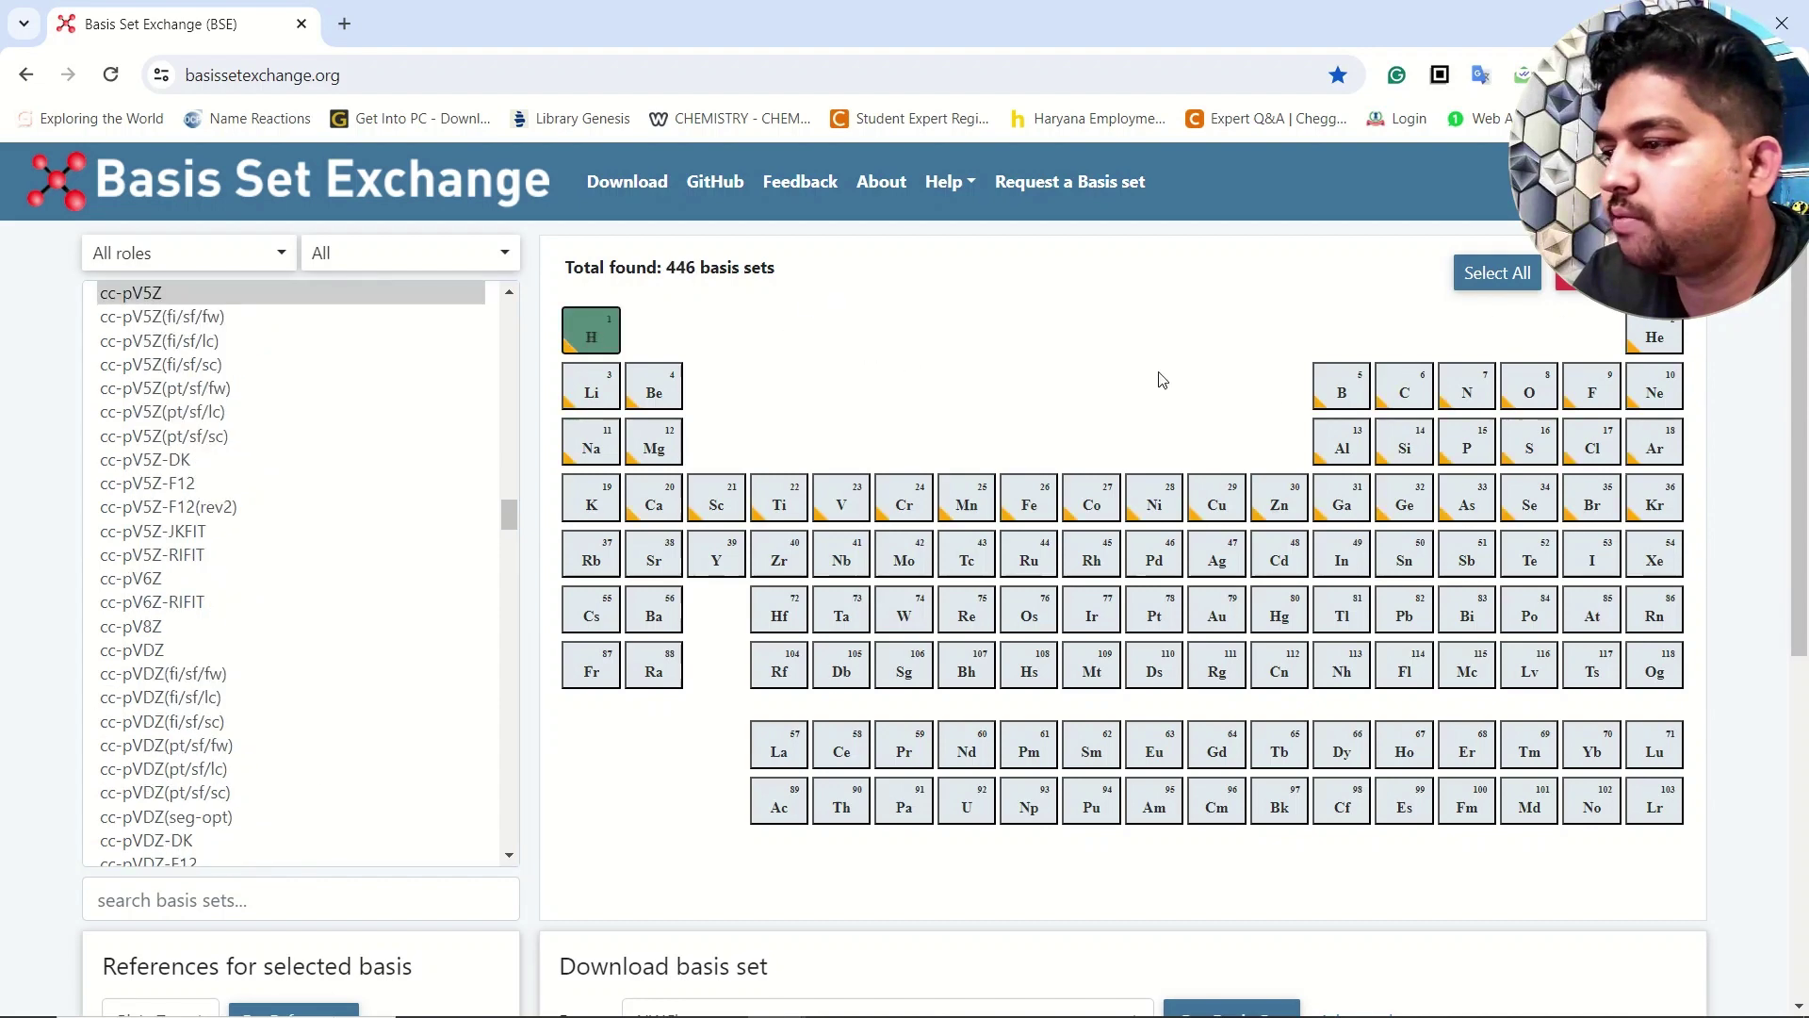
click(1420, 394)
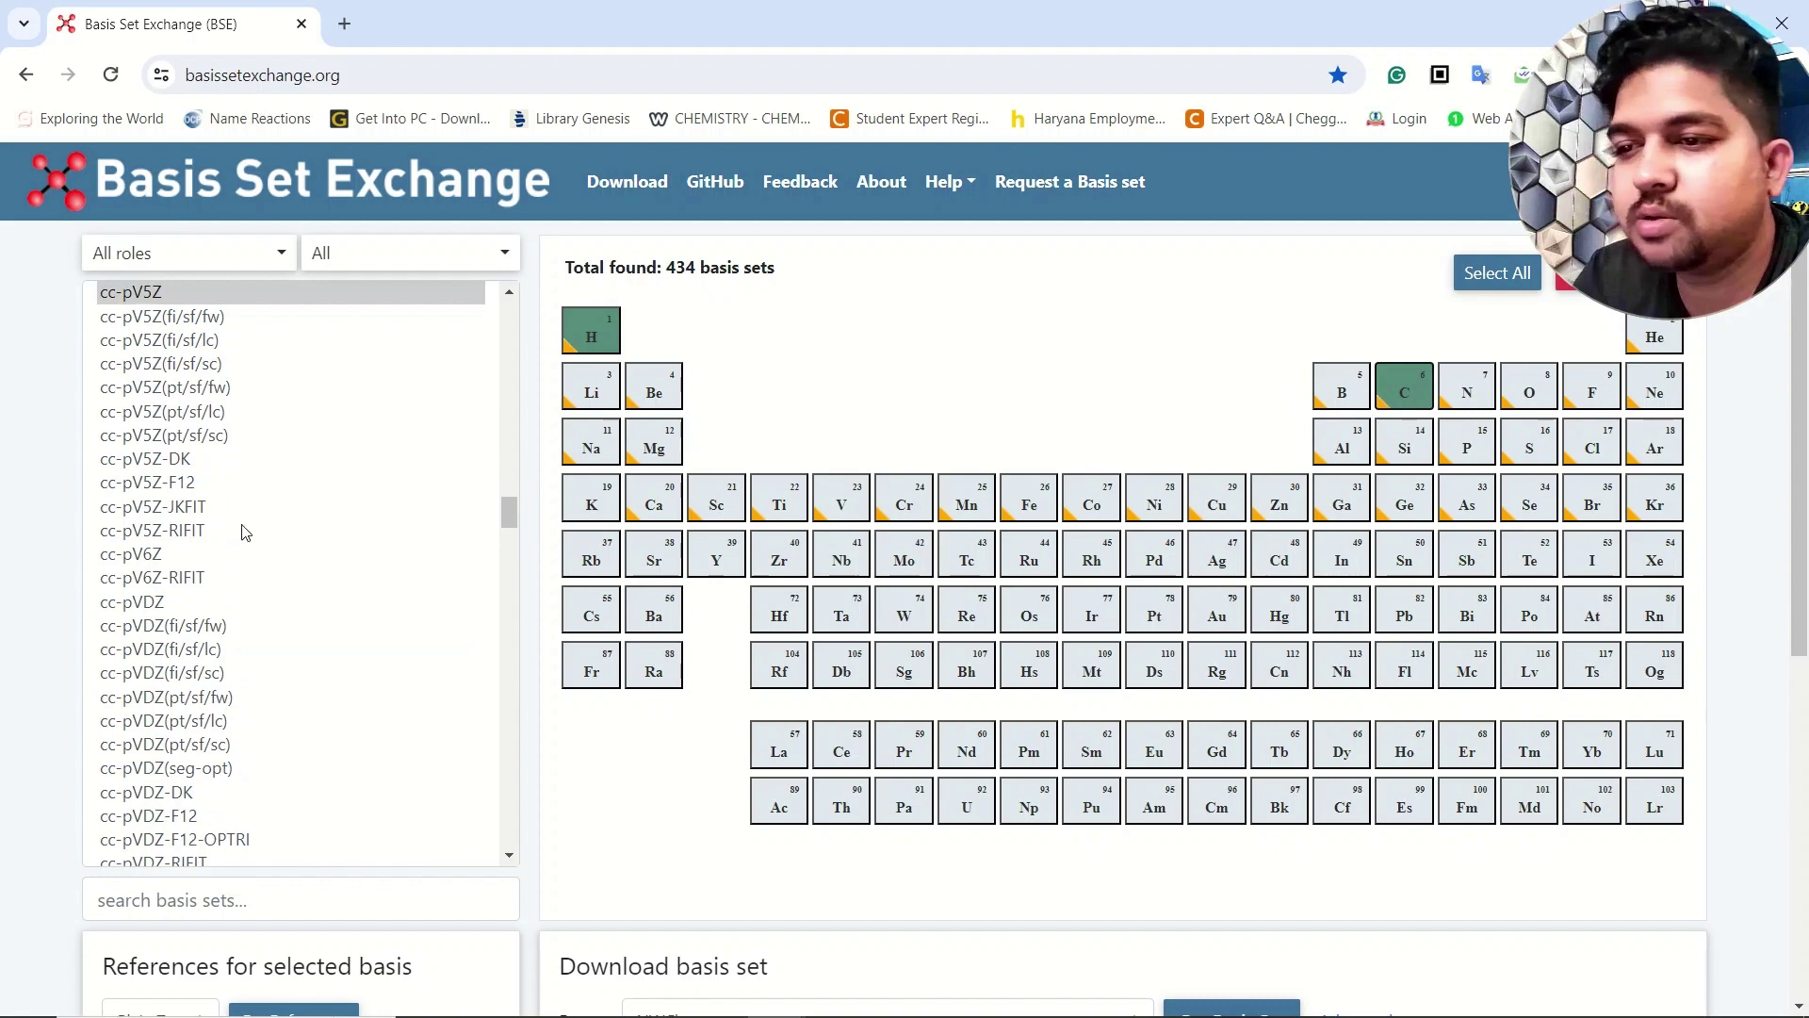
Pick def2-SVPD from the basis set list and scroll down to its download options.
scroll(226, 561, down, 20)
scroll(226, 562, down, 10)
scroll(212, 566, up, 12)
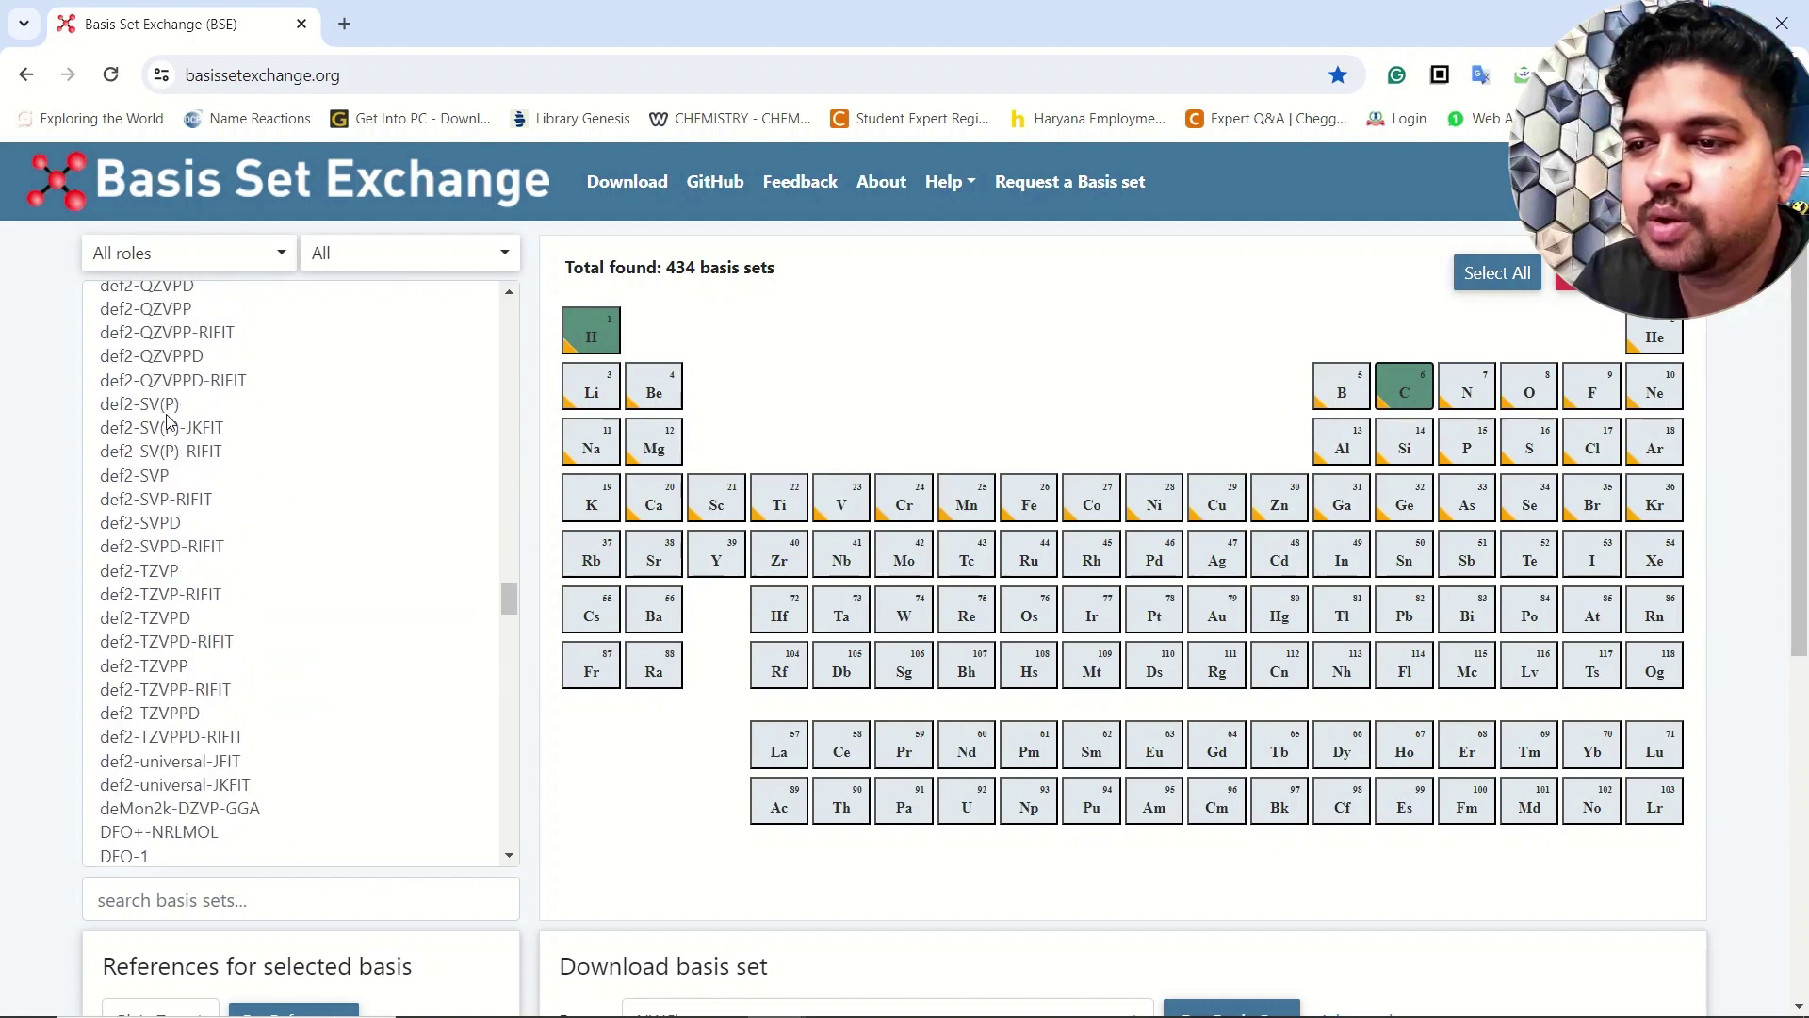
click(157, 524)
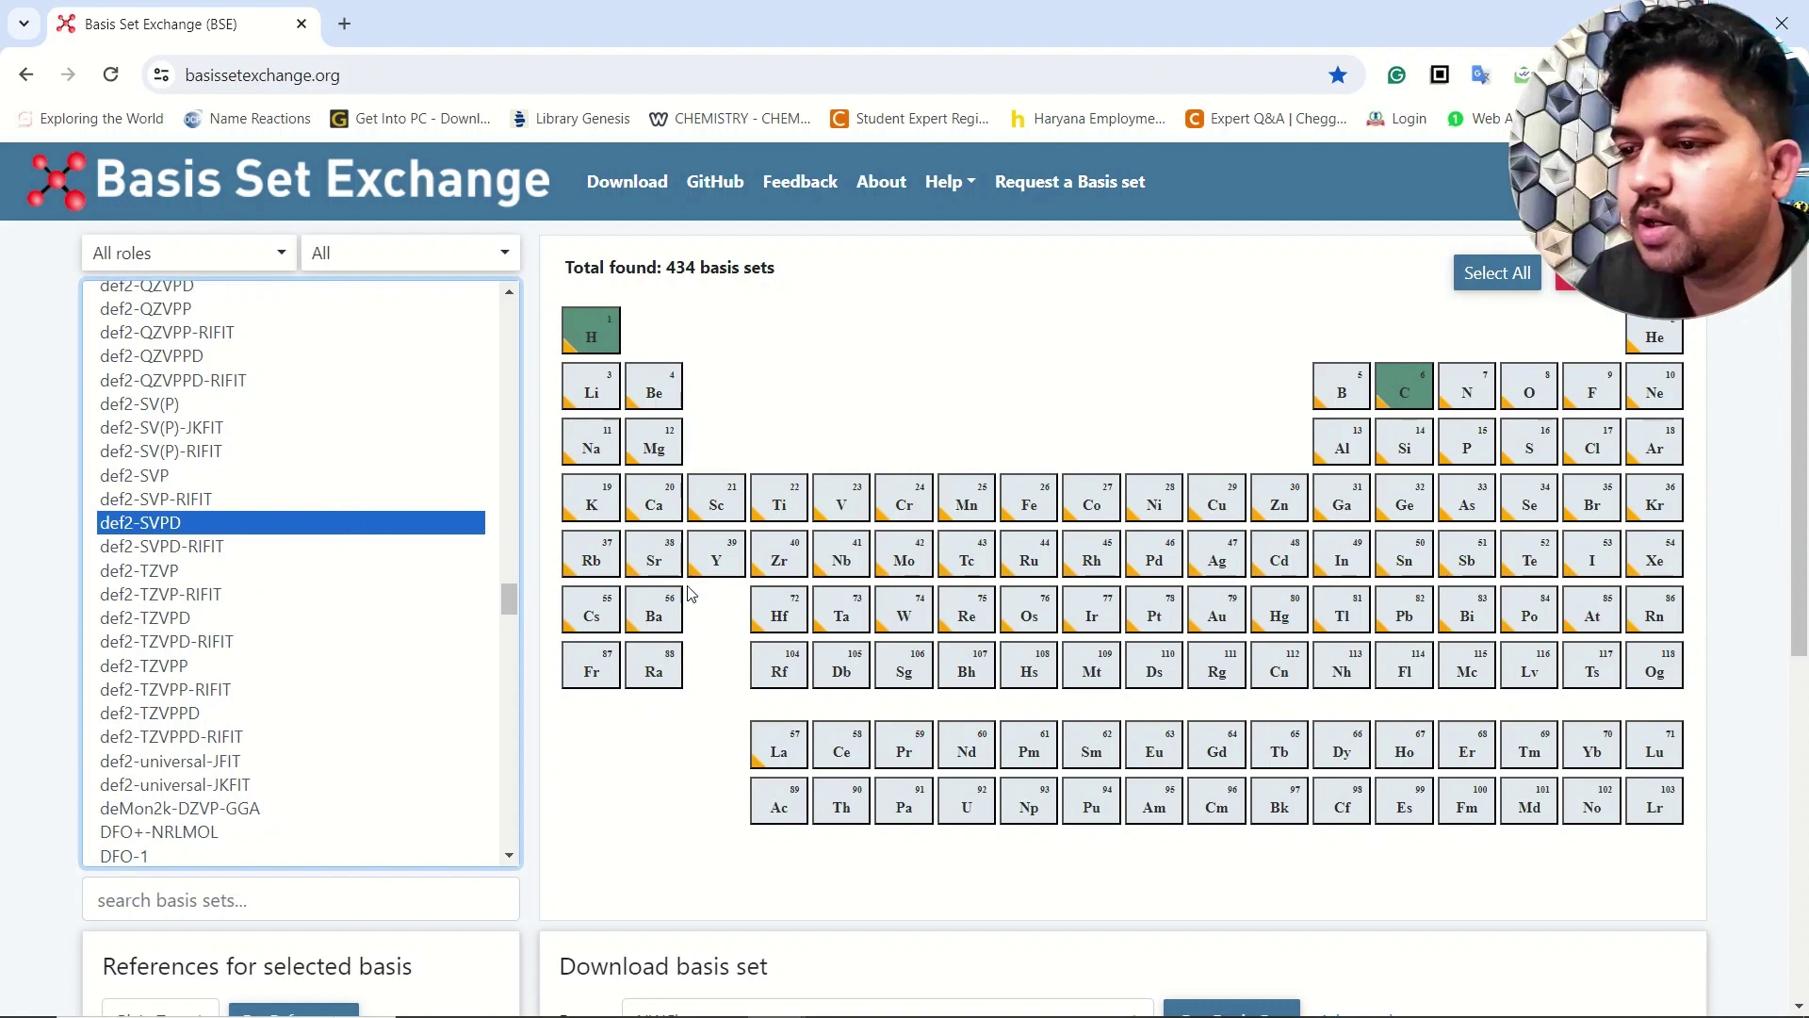
scroll(753, 631, down, 2)
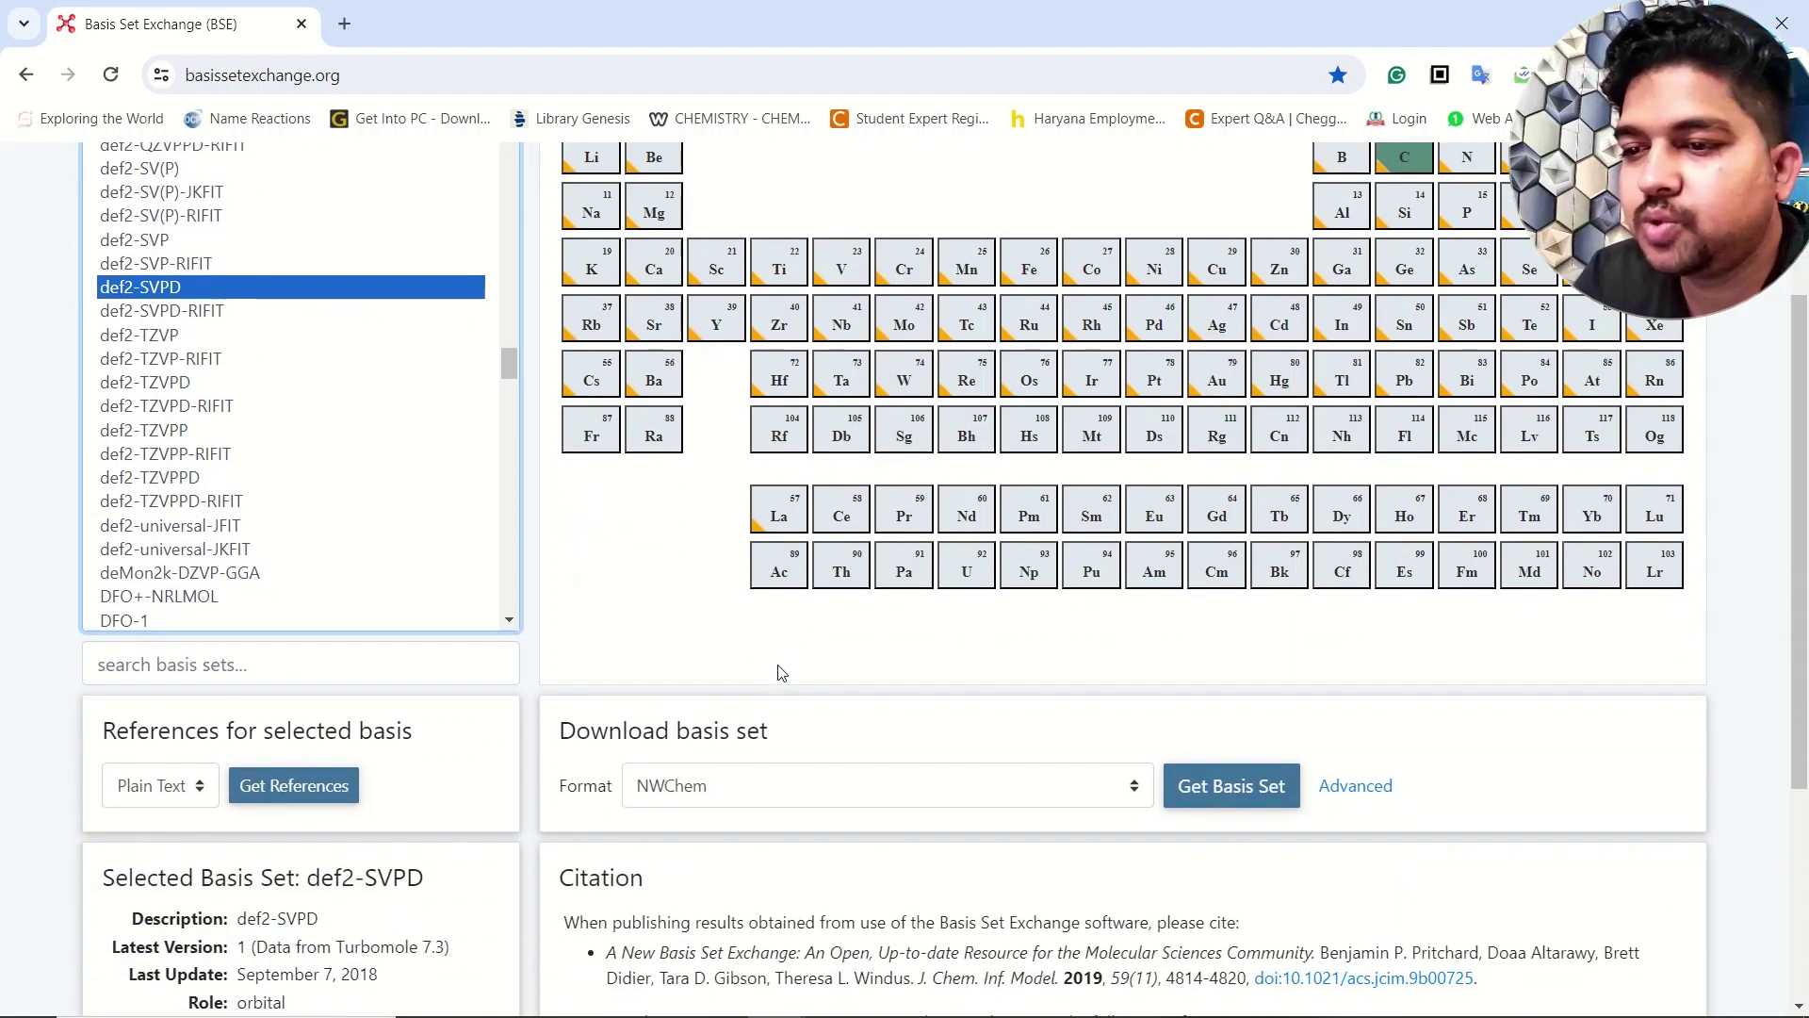
Get def2-SVPD in Gaussian format and select all its text from H 0 to the final ****.
click(1006, 904)
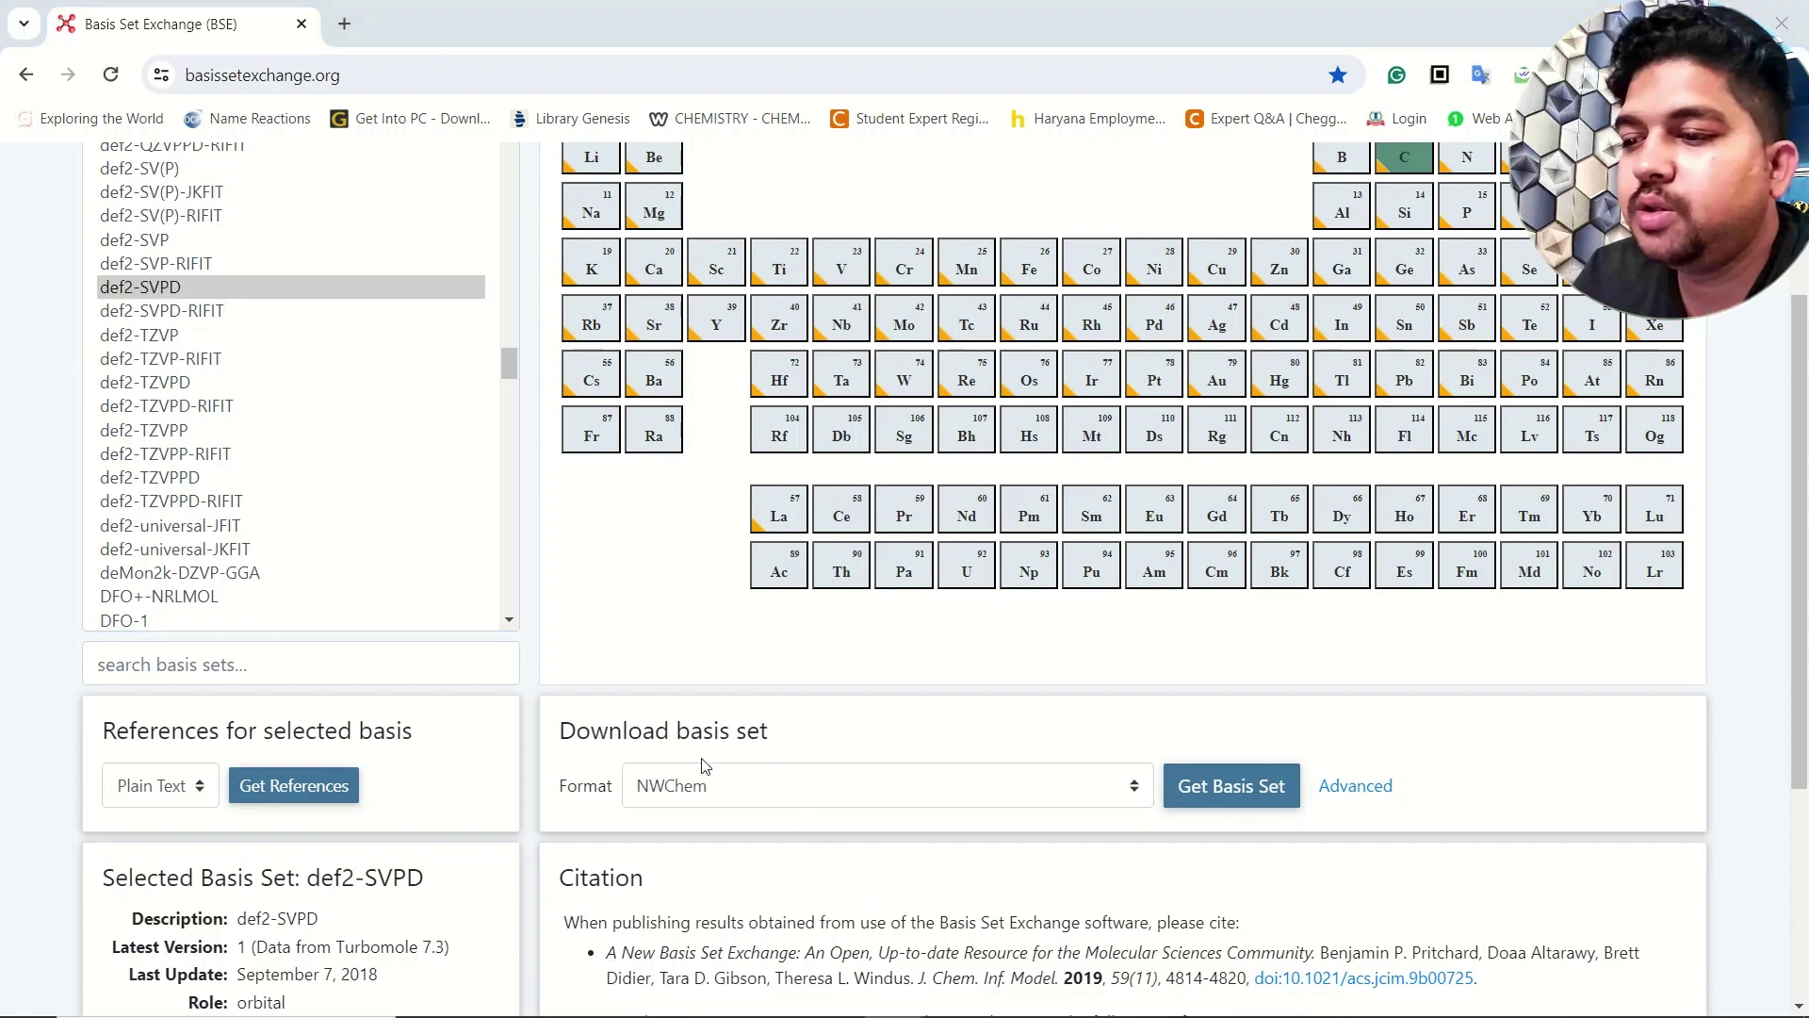
click(710, 788)
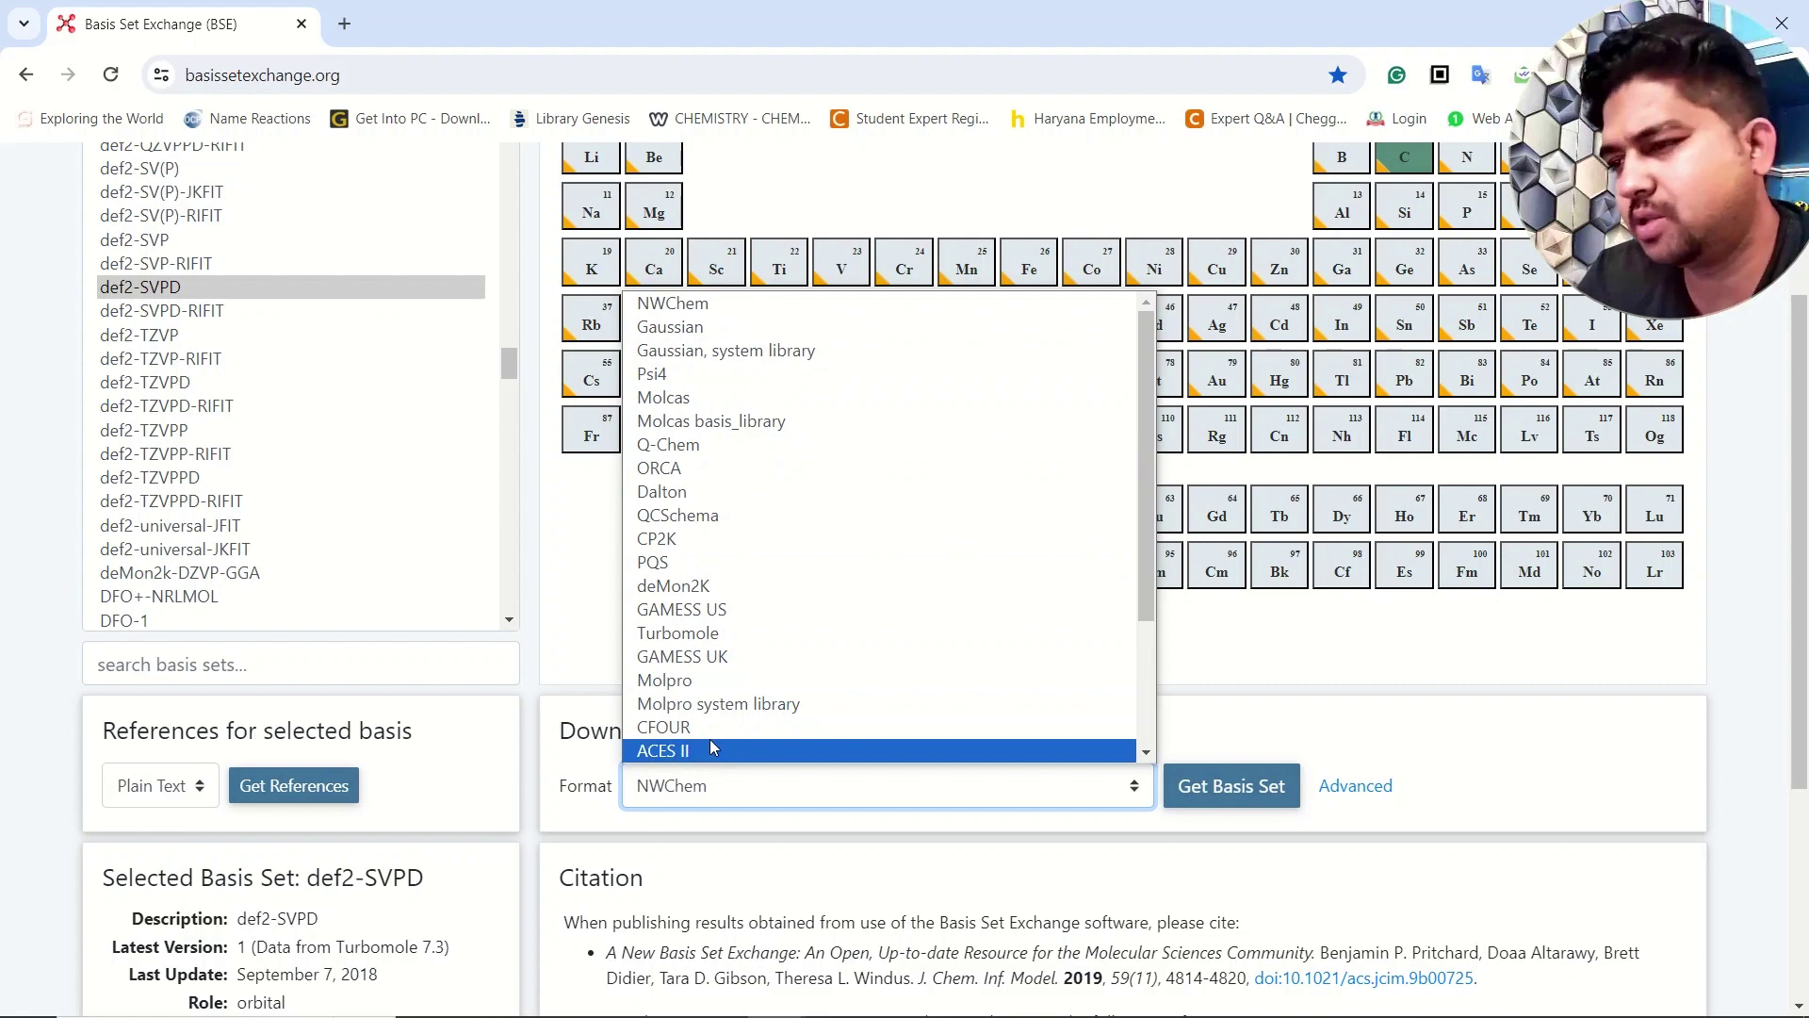
click(693, 338)
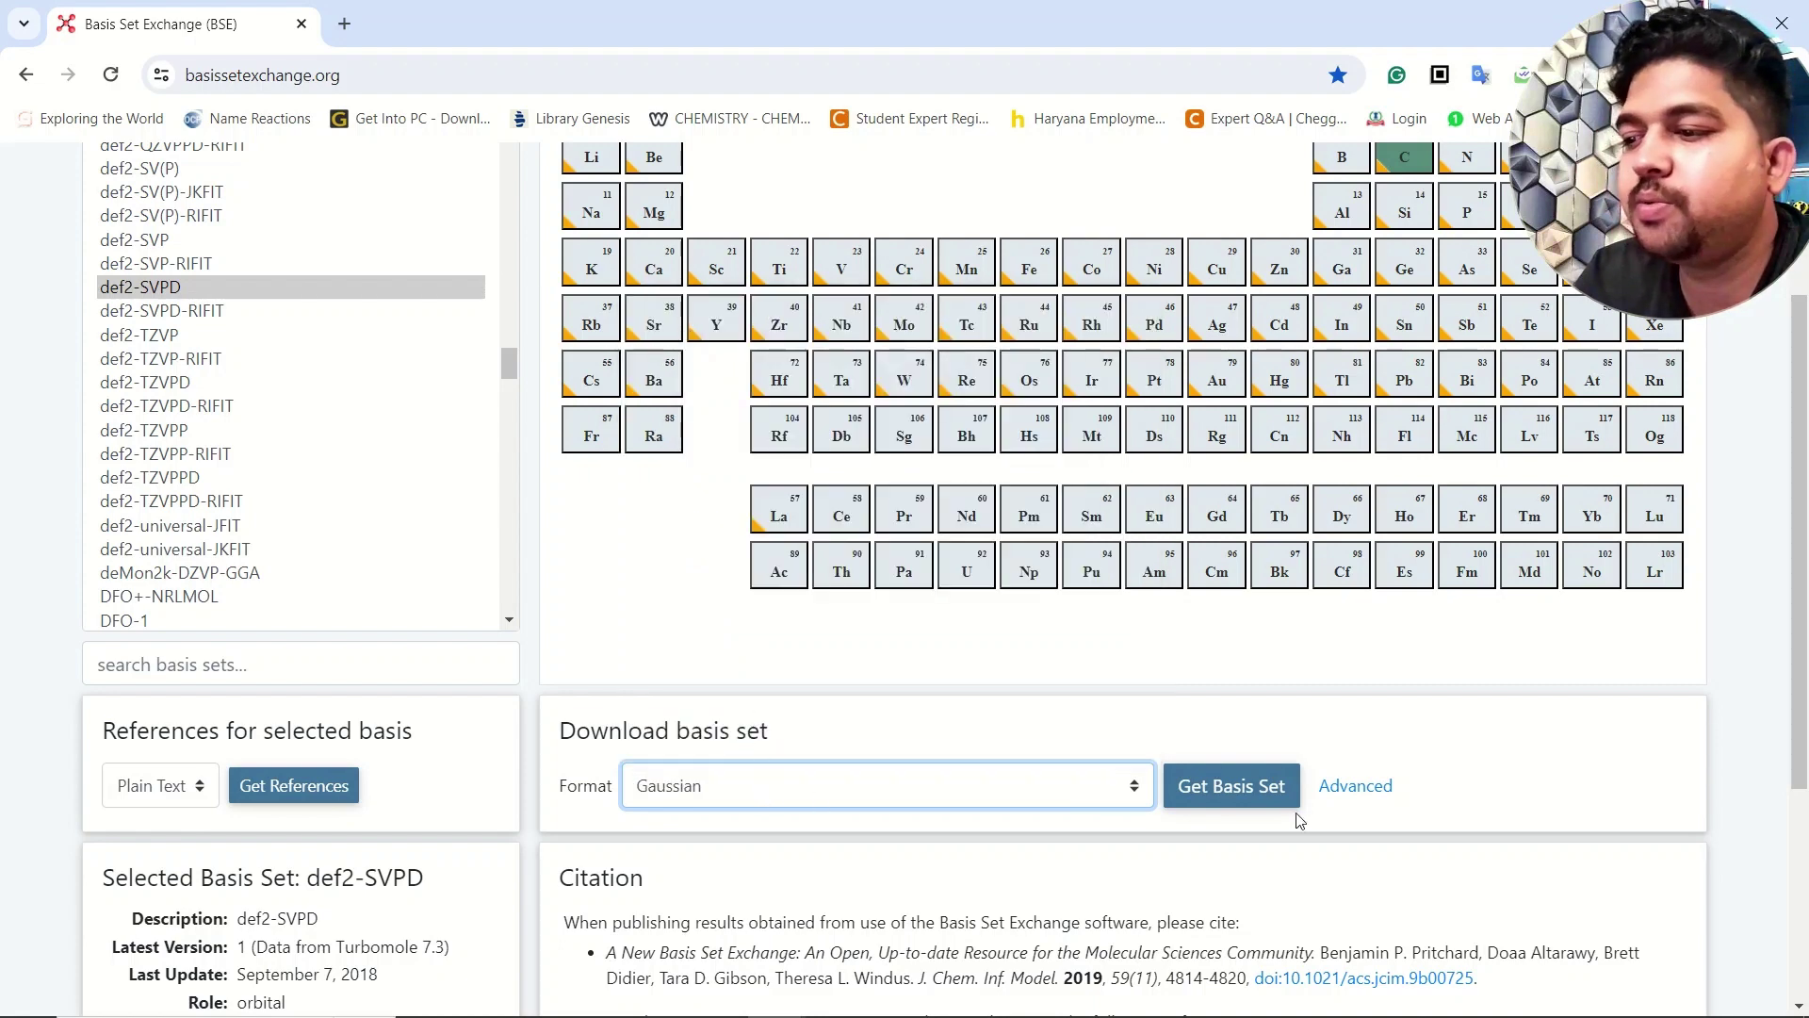
click(1234, 791)
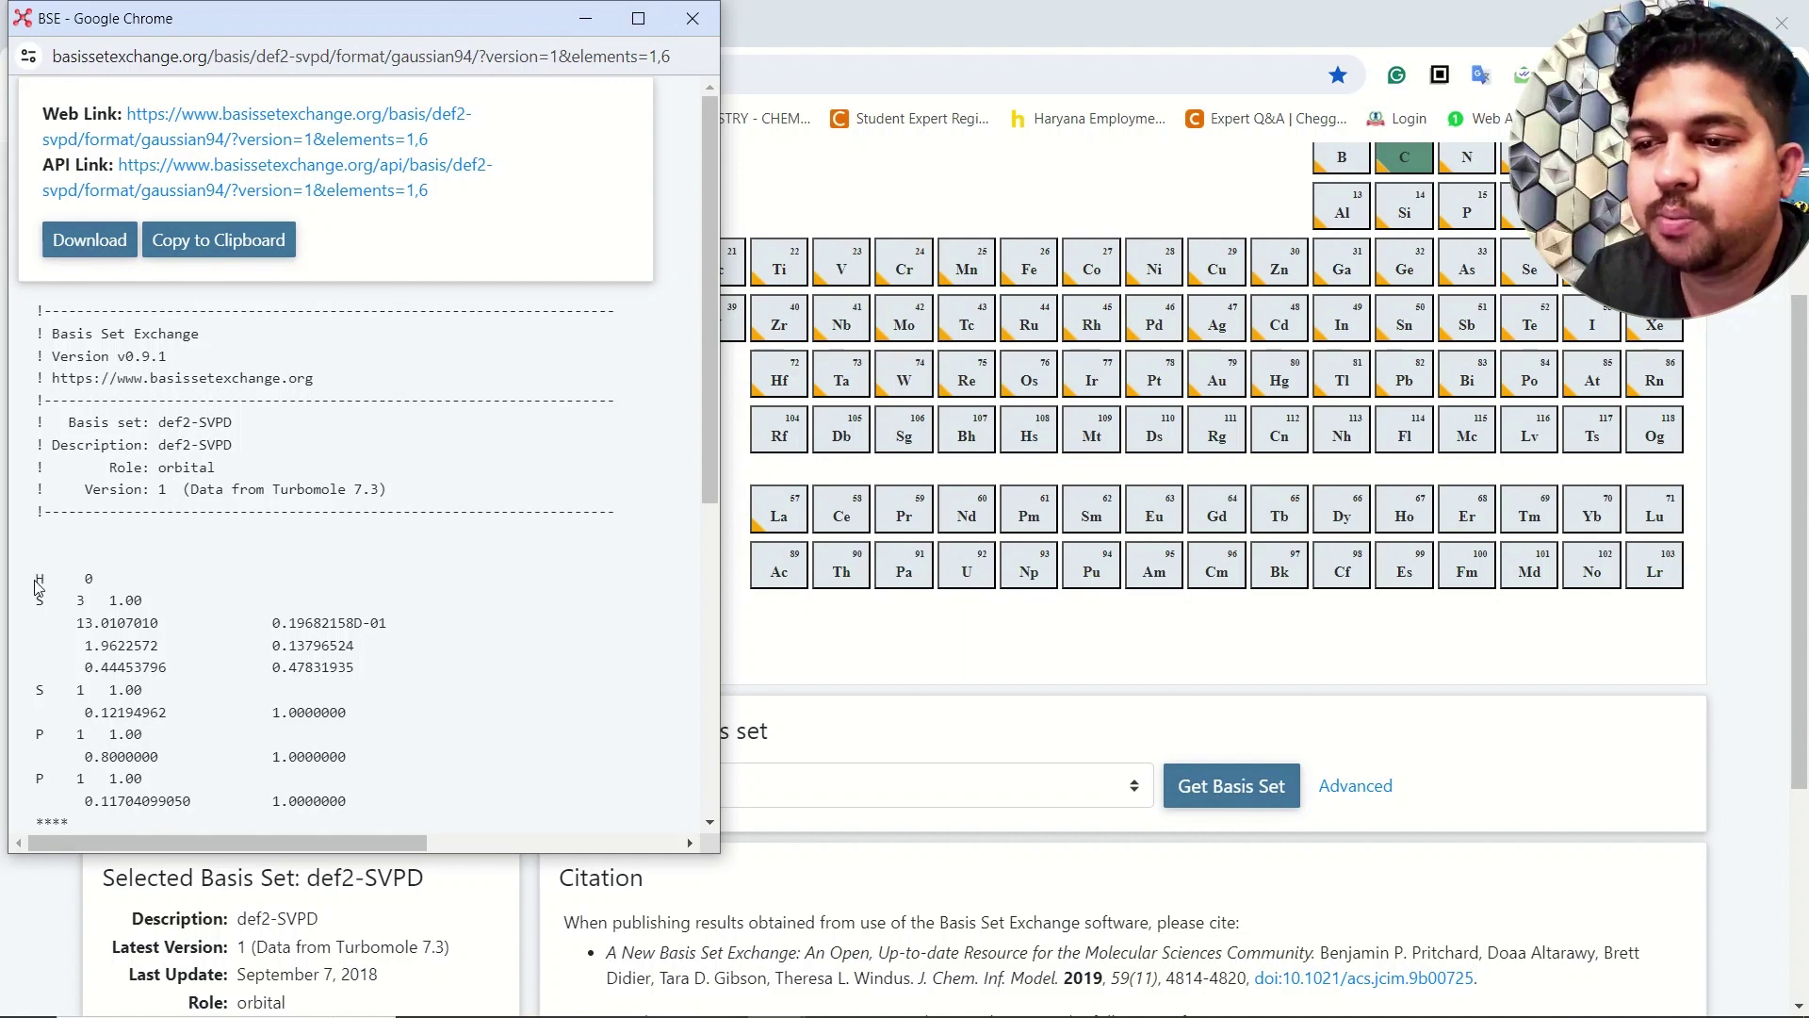
drag(38, 578, 144, 754)
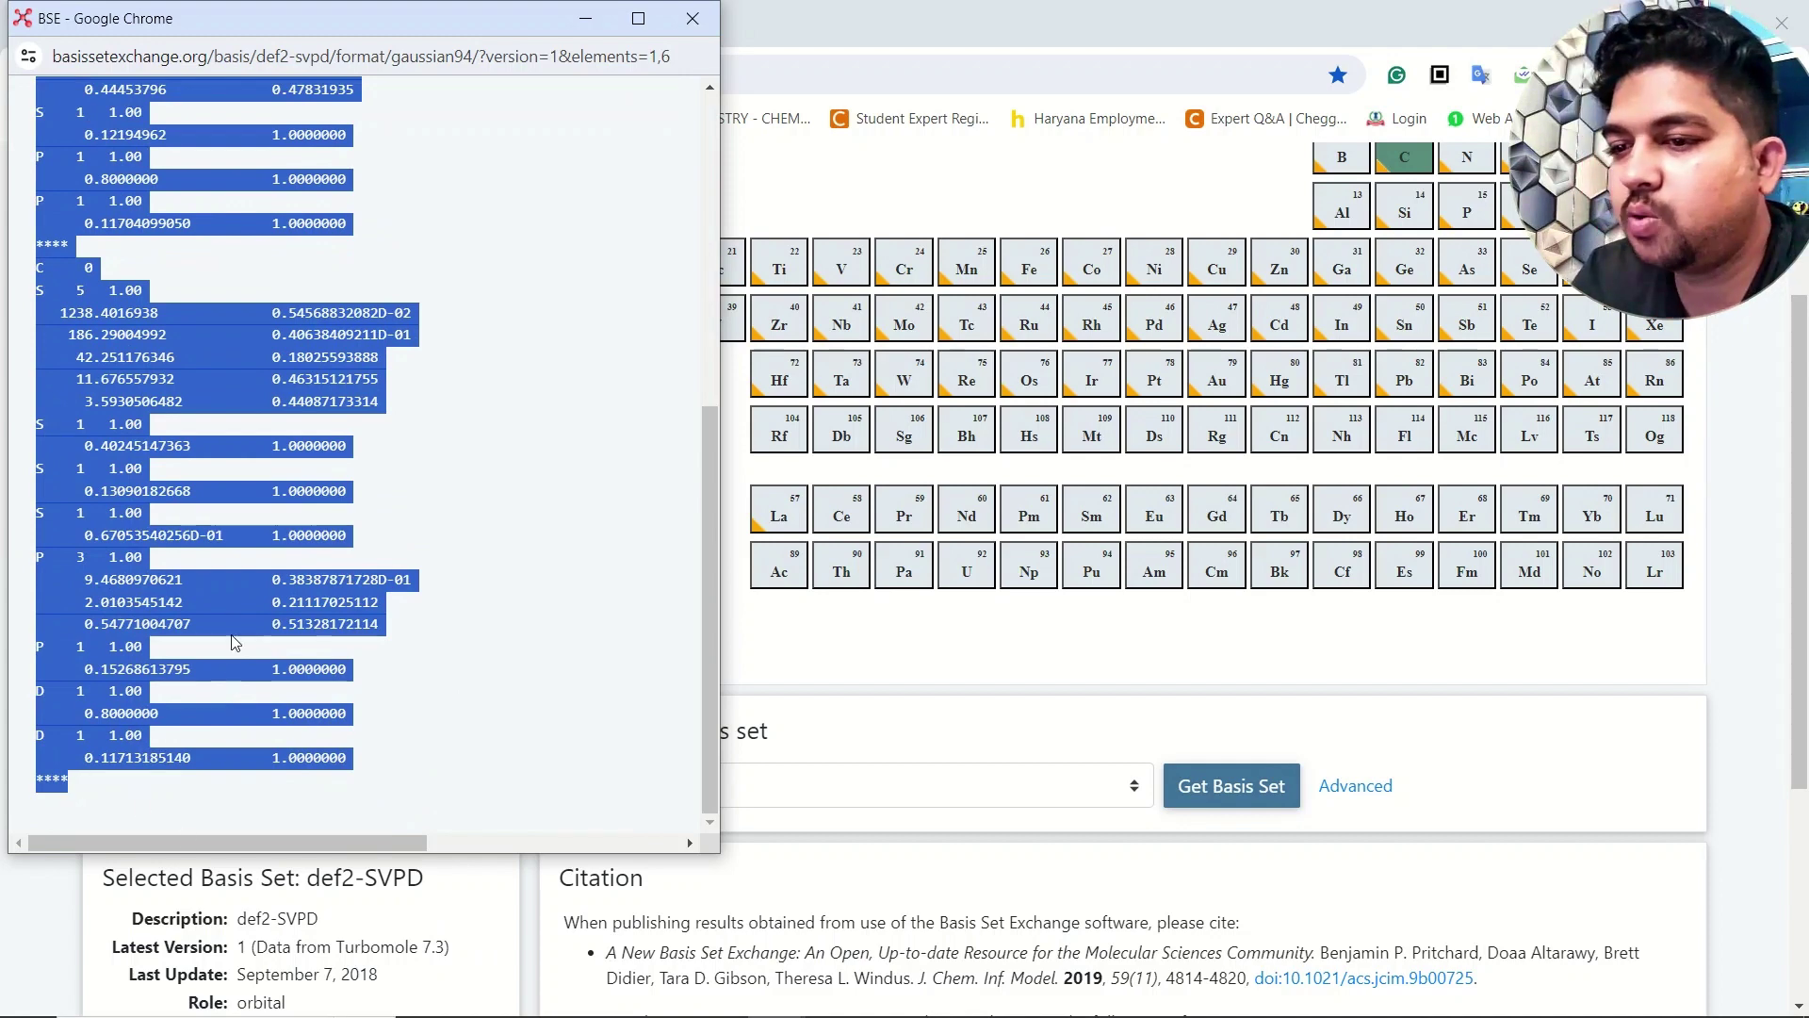
Paste the def2-SVPD text into GaussView's Additional Input box and add a blank line after ****.
mouse_move(754, 1013)
mouse_move(834, 994)
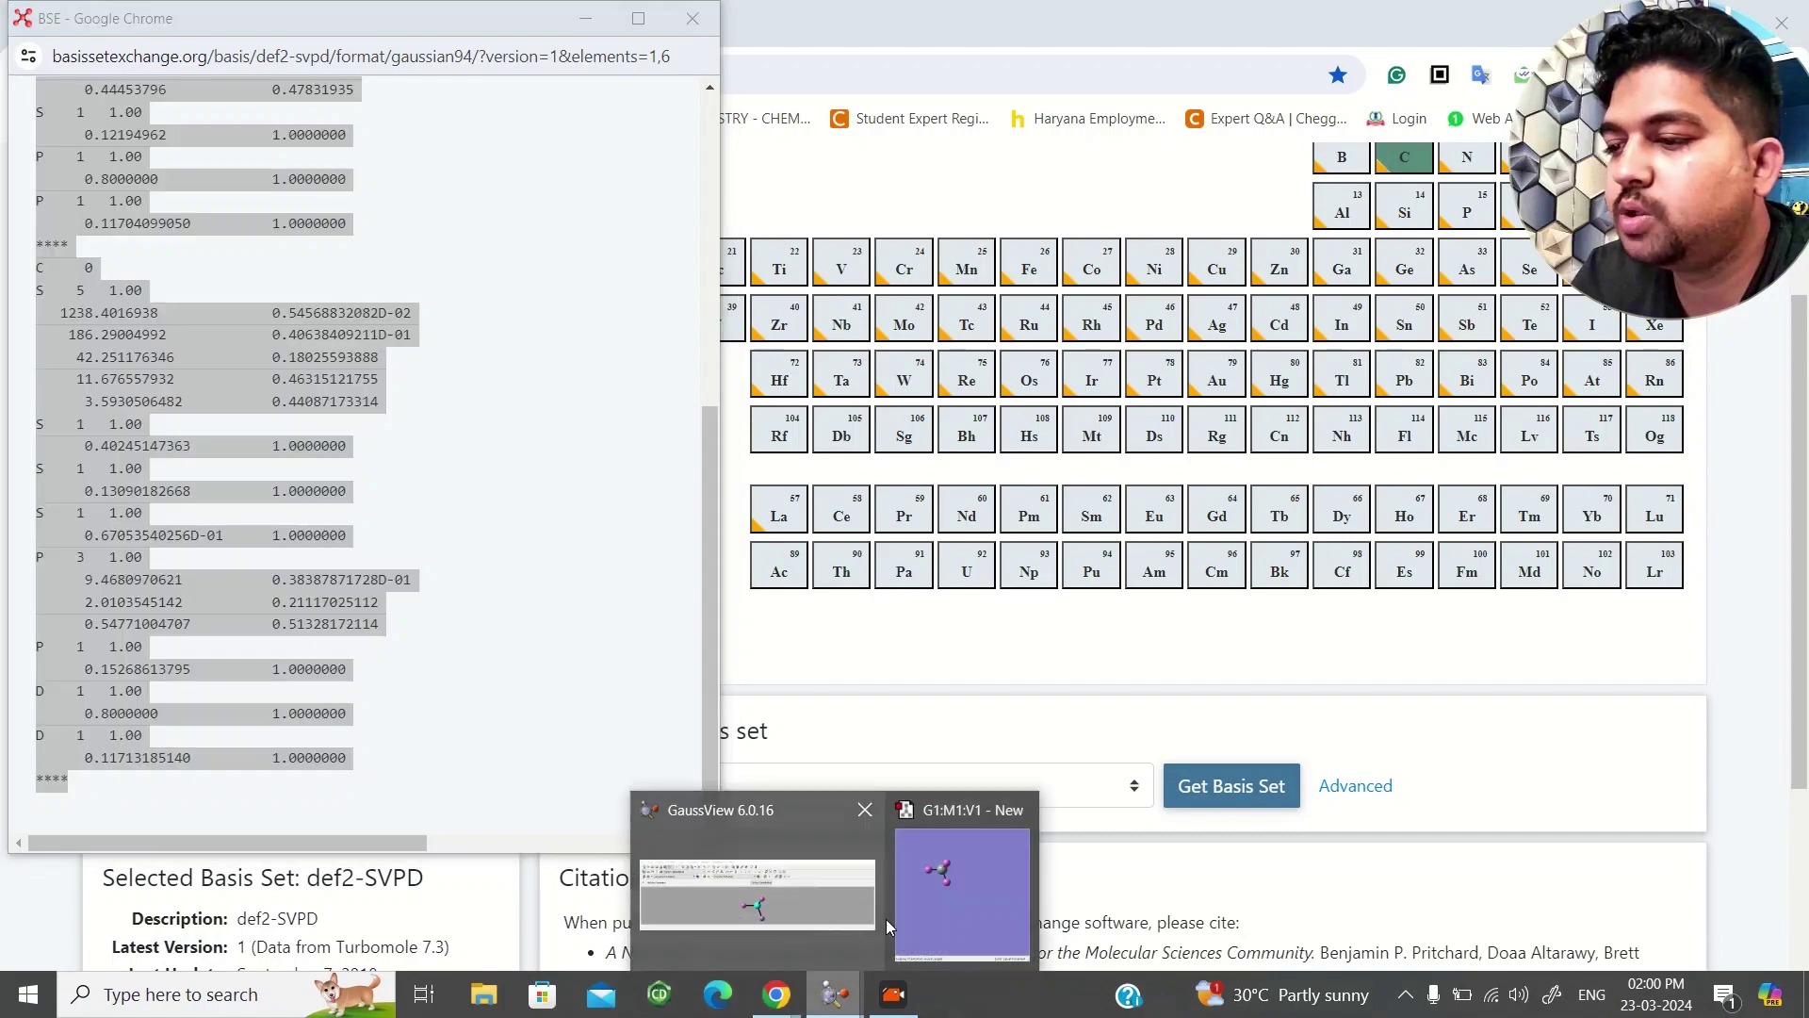
click(935, 892)
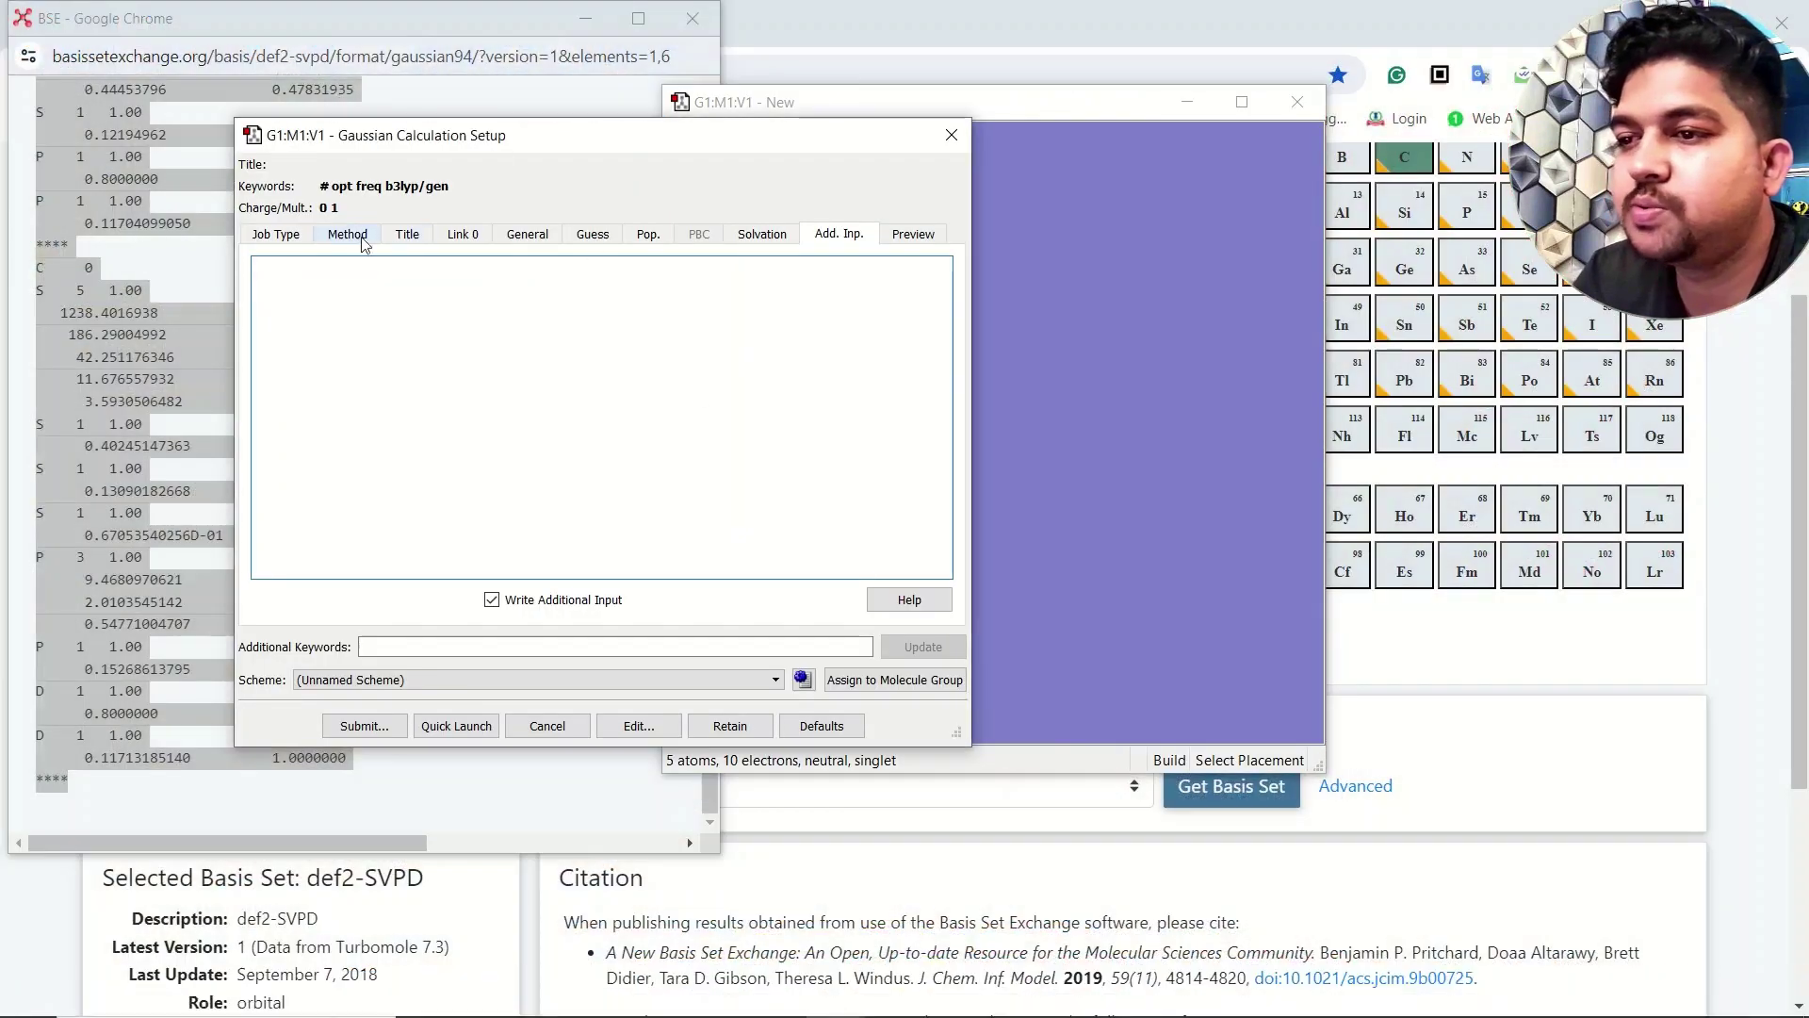
click(255, 280)
key(ctrl+v)
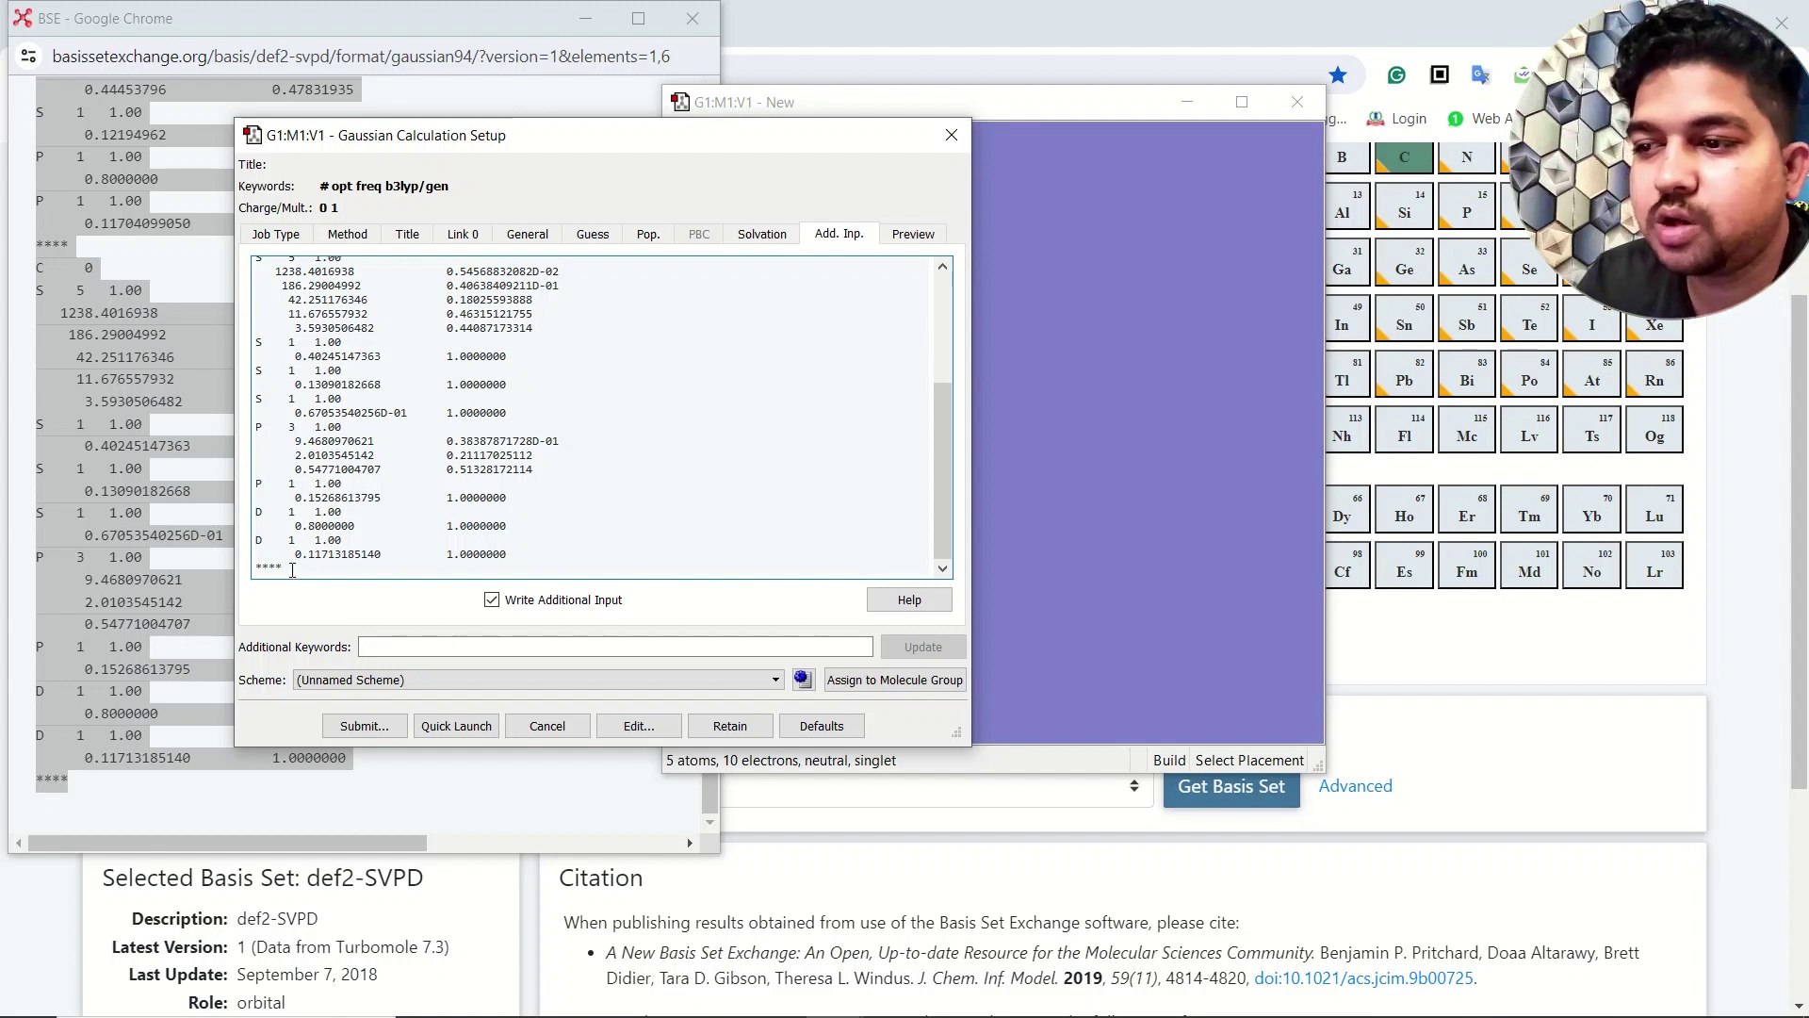
key(Return)
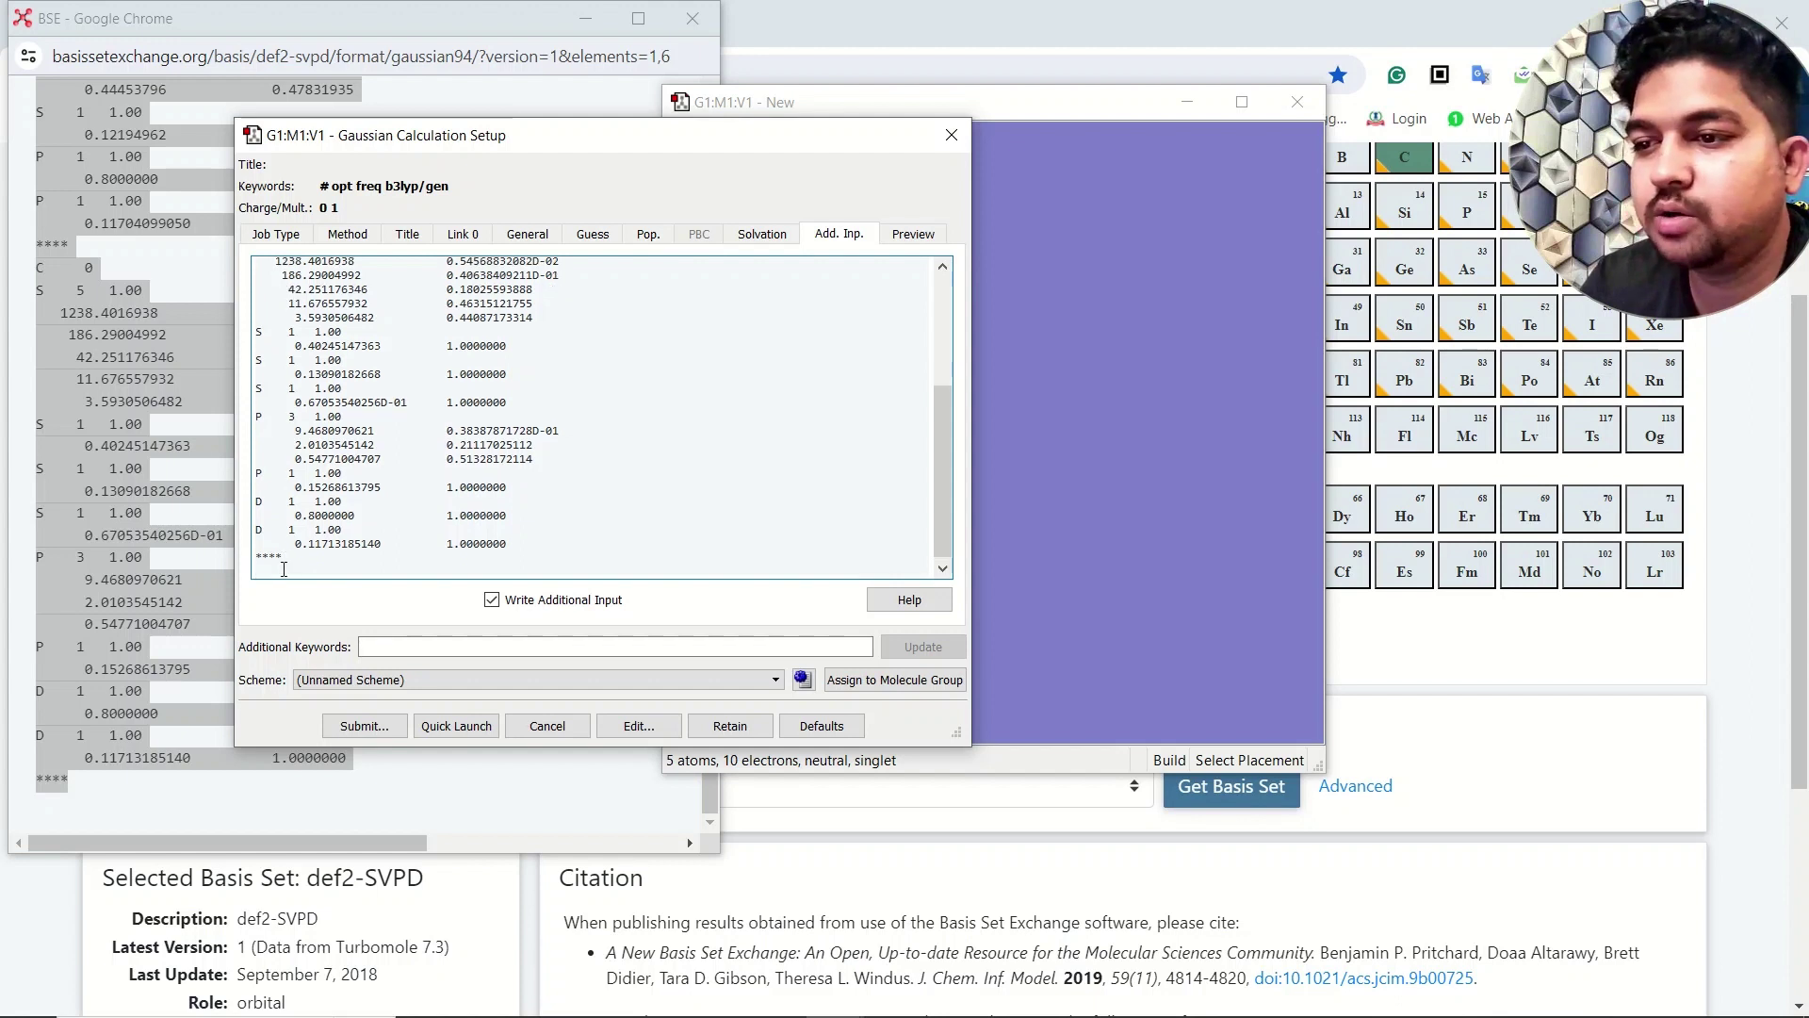
Preview the generated input and scroll to check the def2-SVPD block after the coordinates.
click(913, 235)
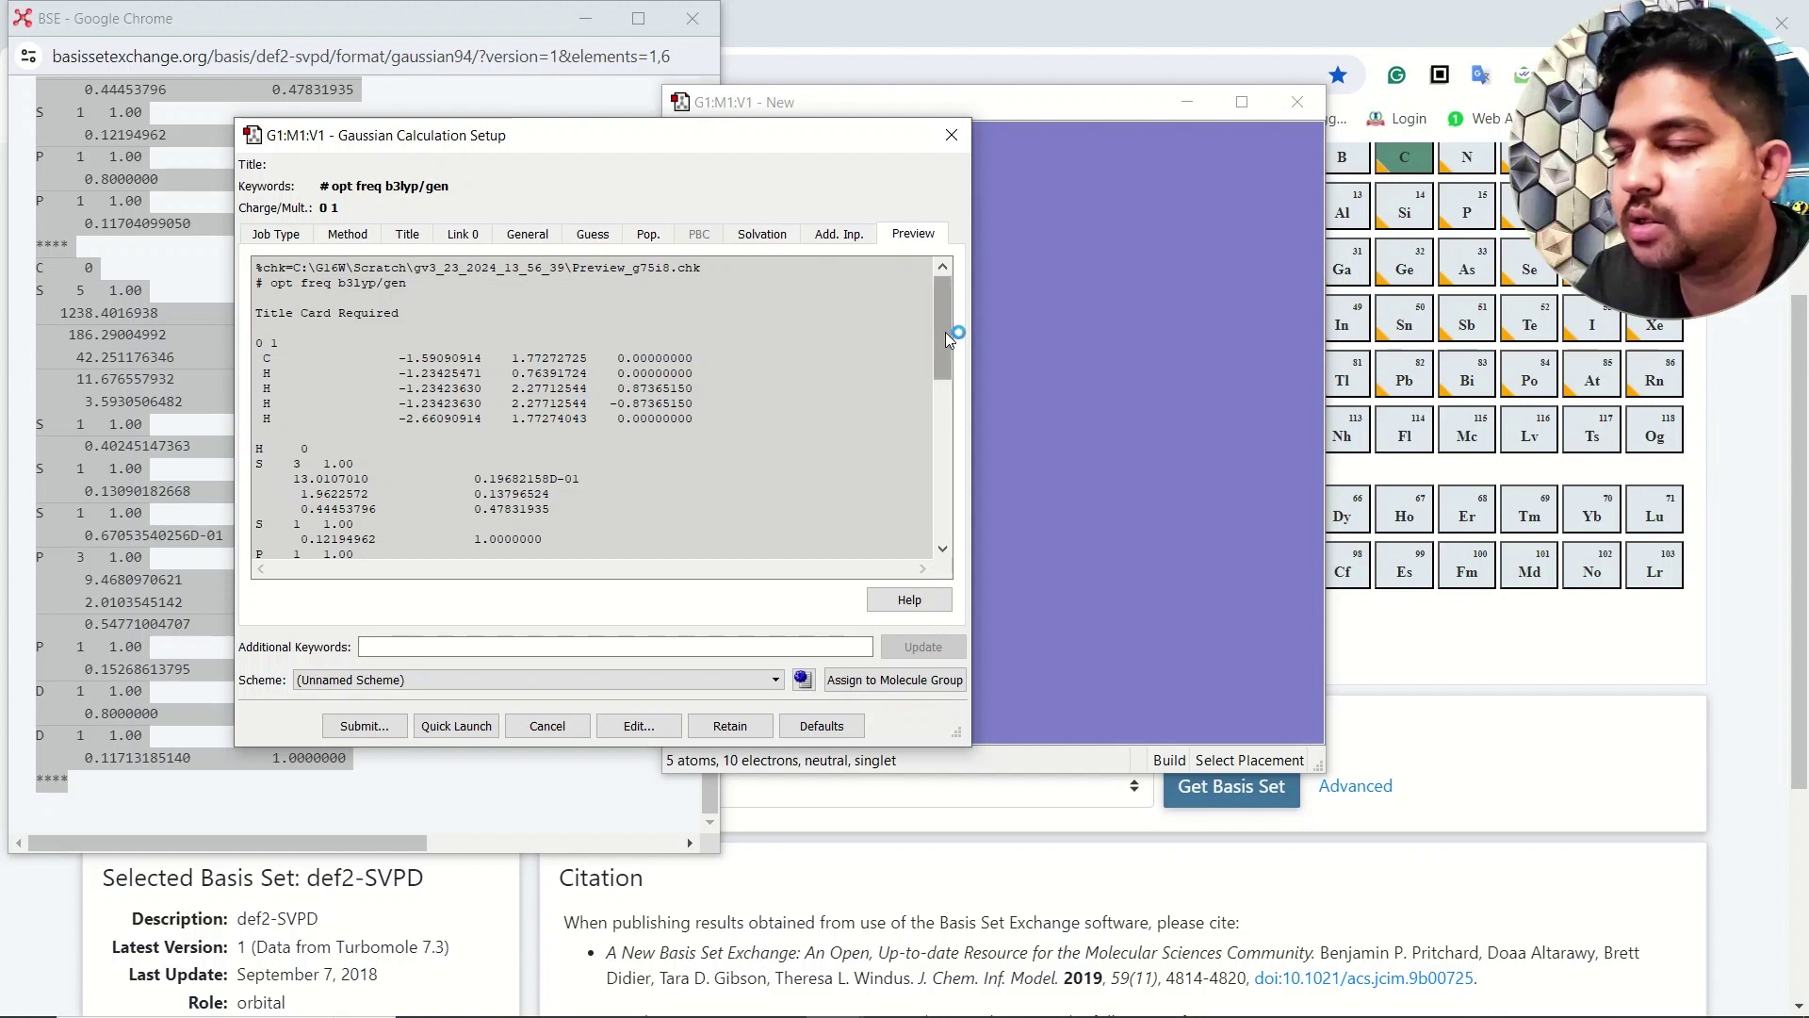
drag(950, 377, 942, 495)
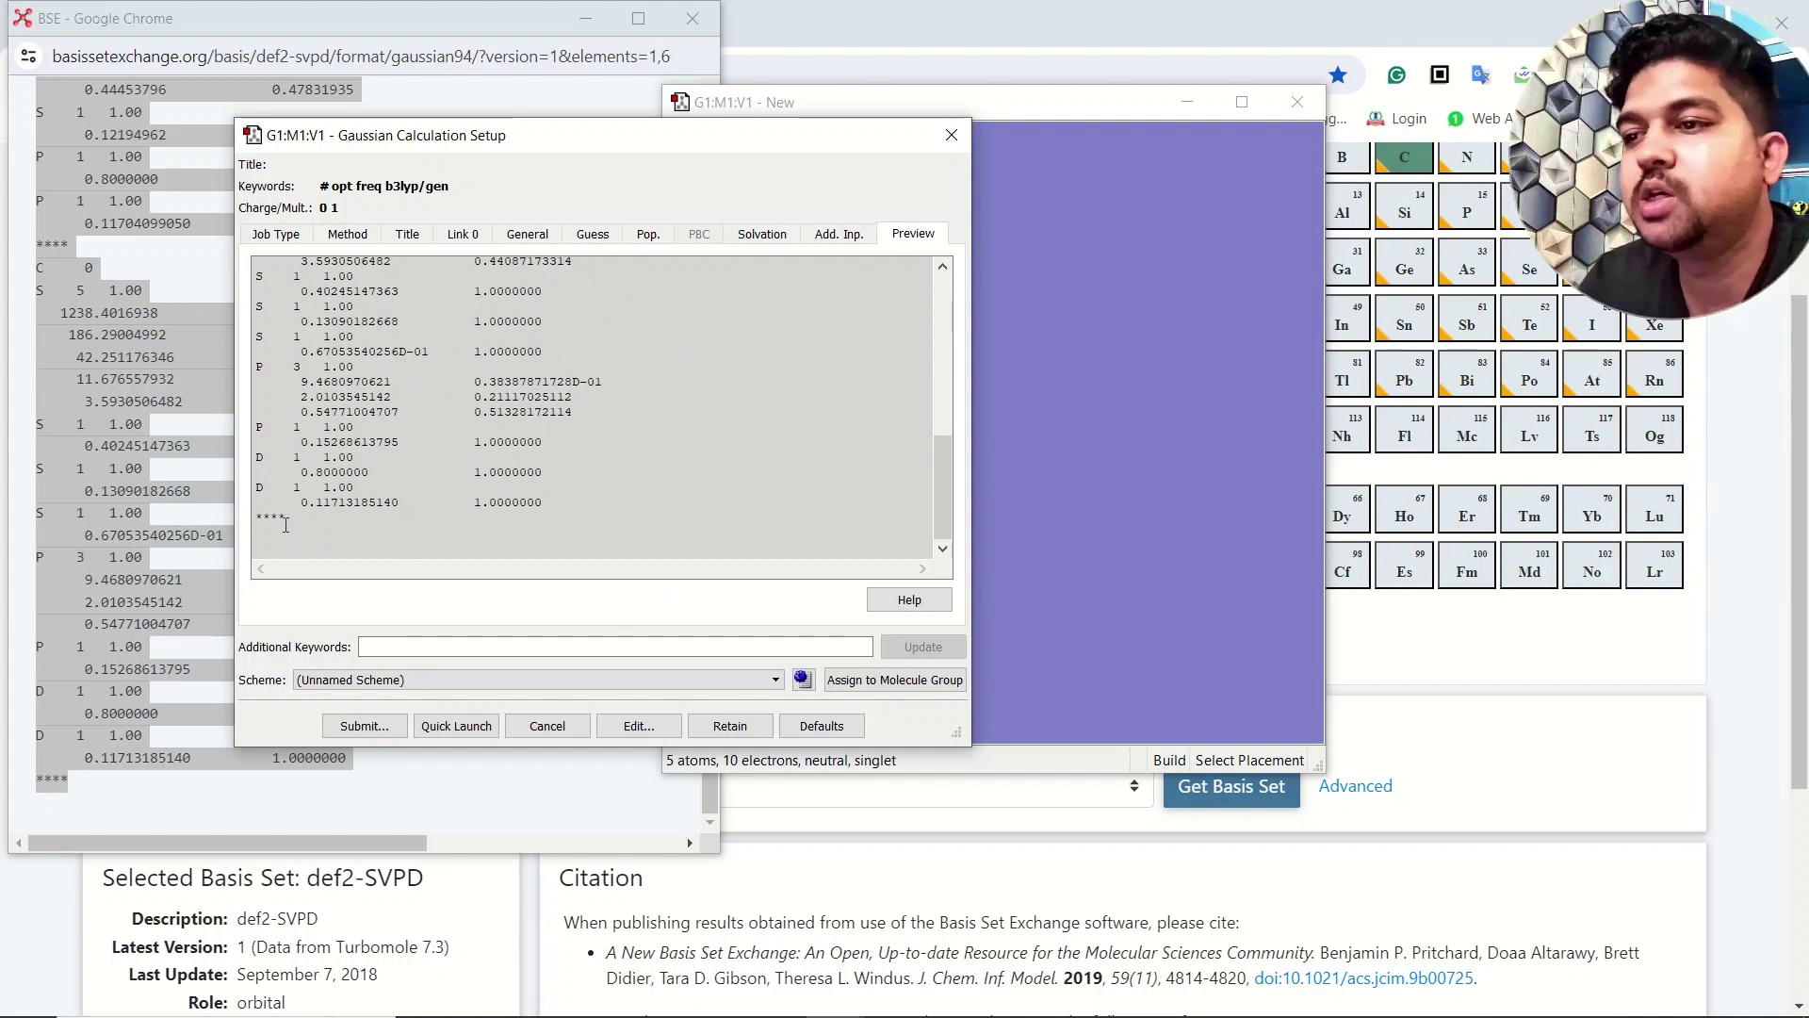
scroll(454, 391, up, 15)
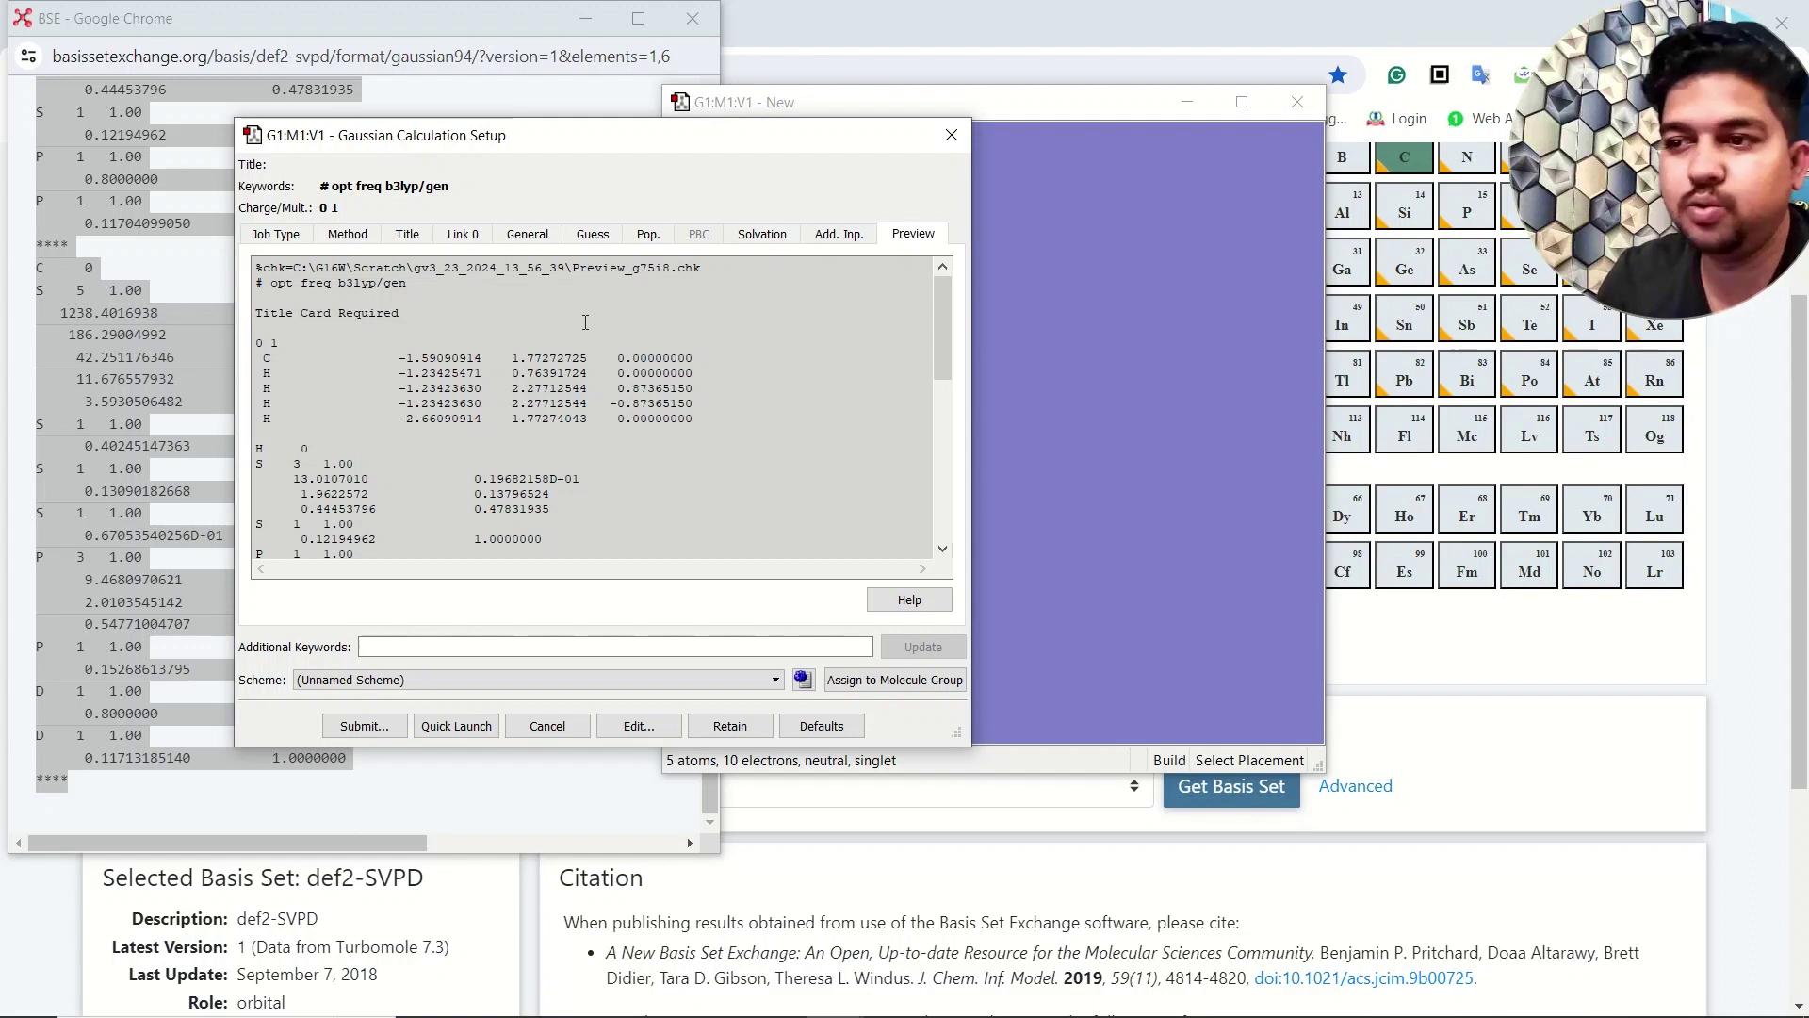
In File Explorer, navigate to D: > IISERM > IISER_BPR > CH3_atSi.
mouse_move(433, 1014)
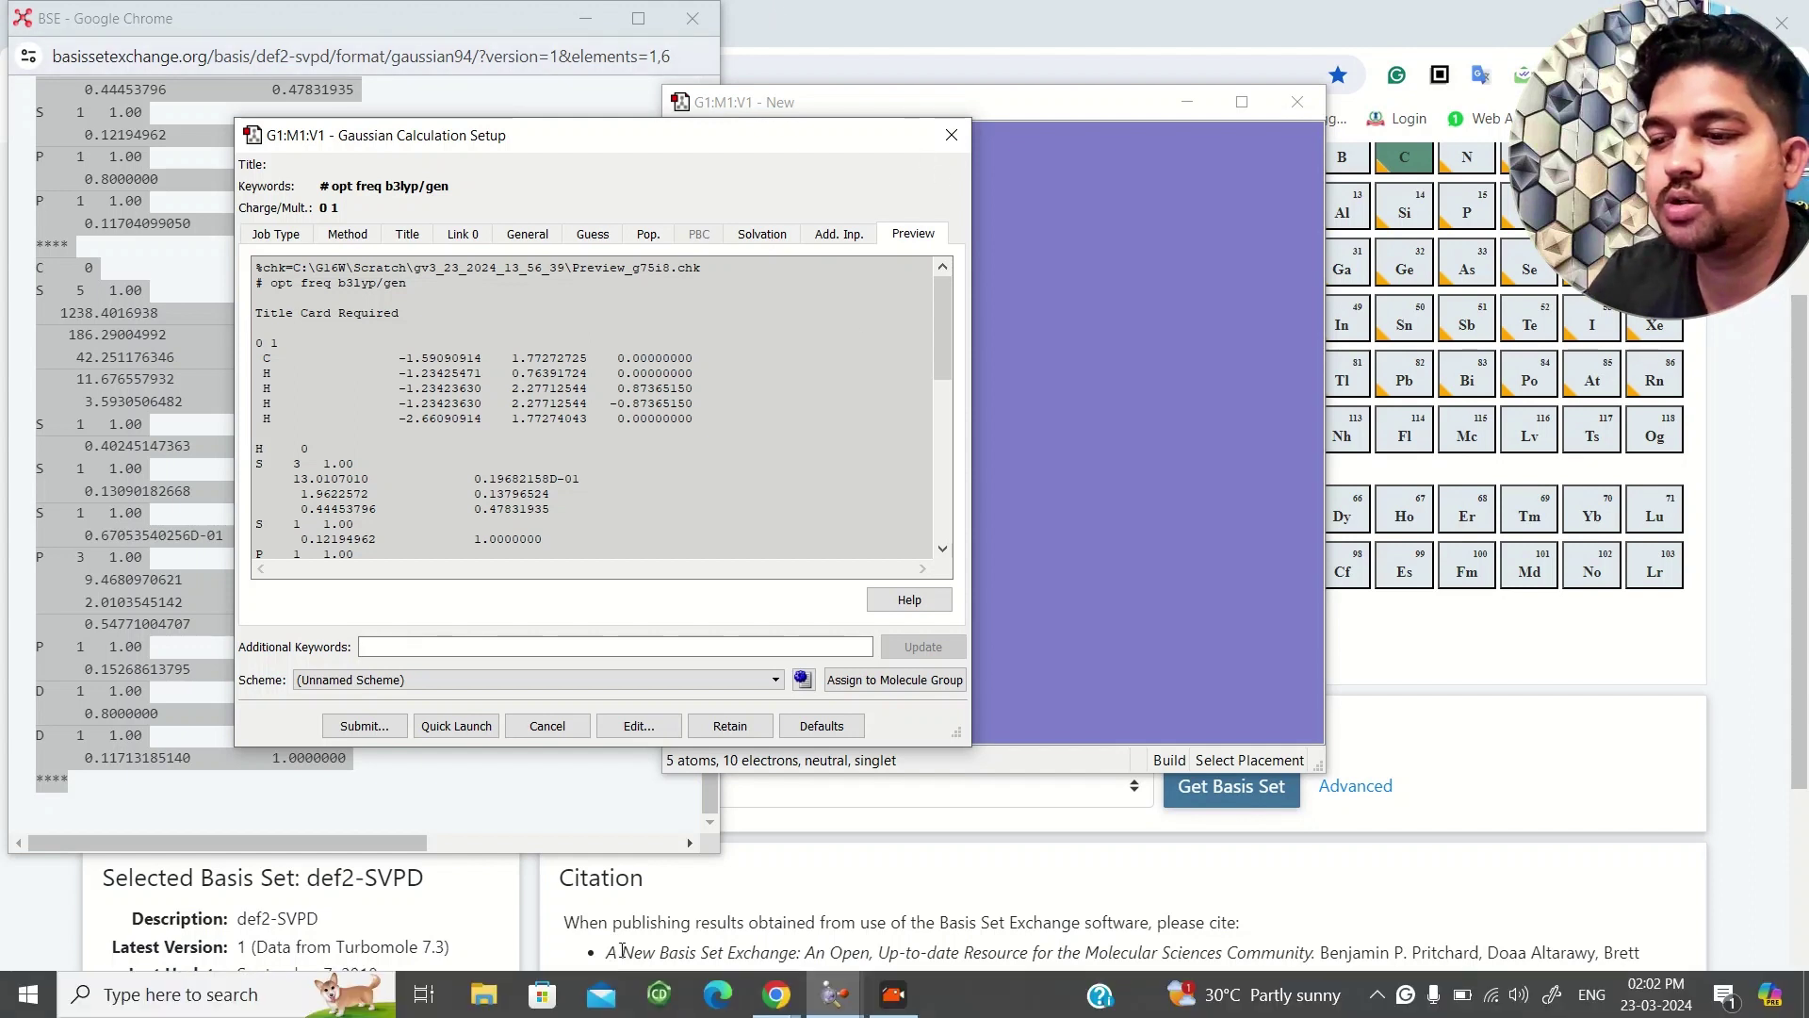
click(483, 994)
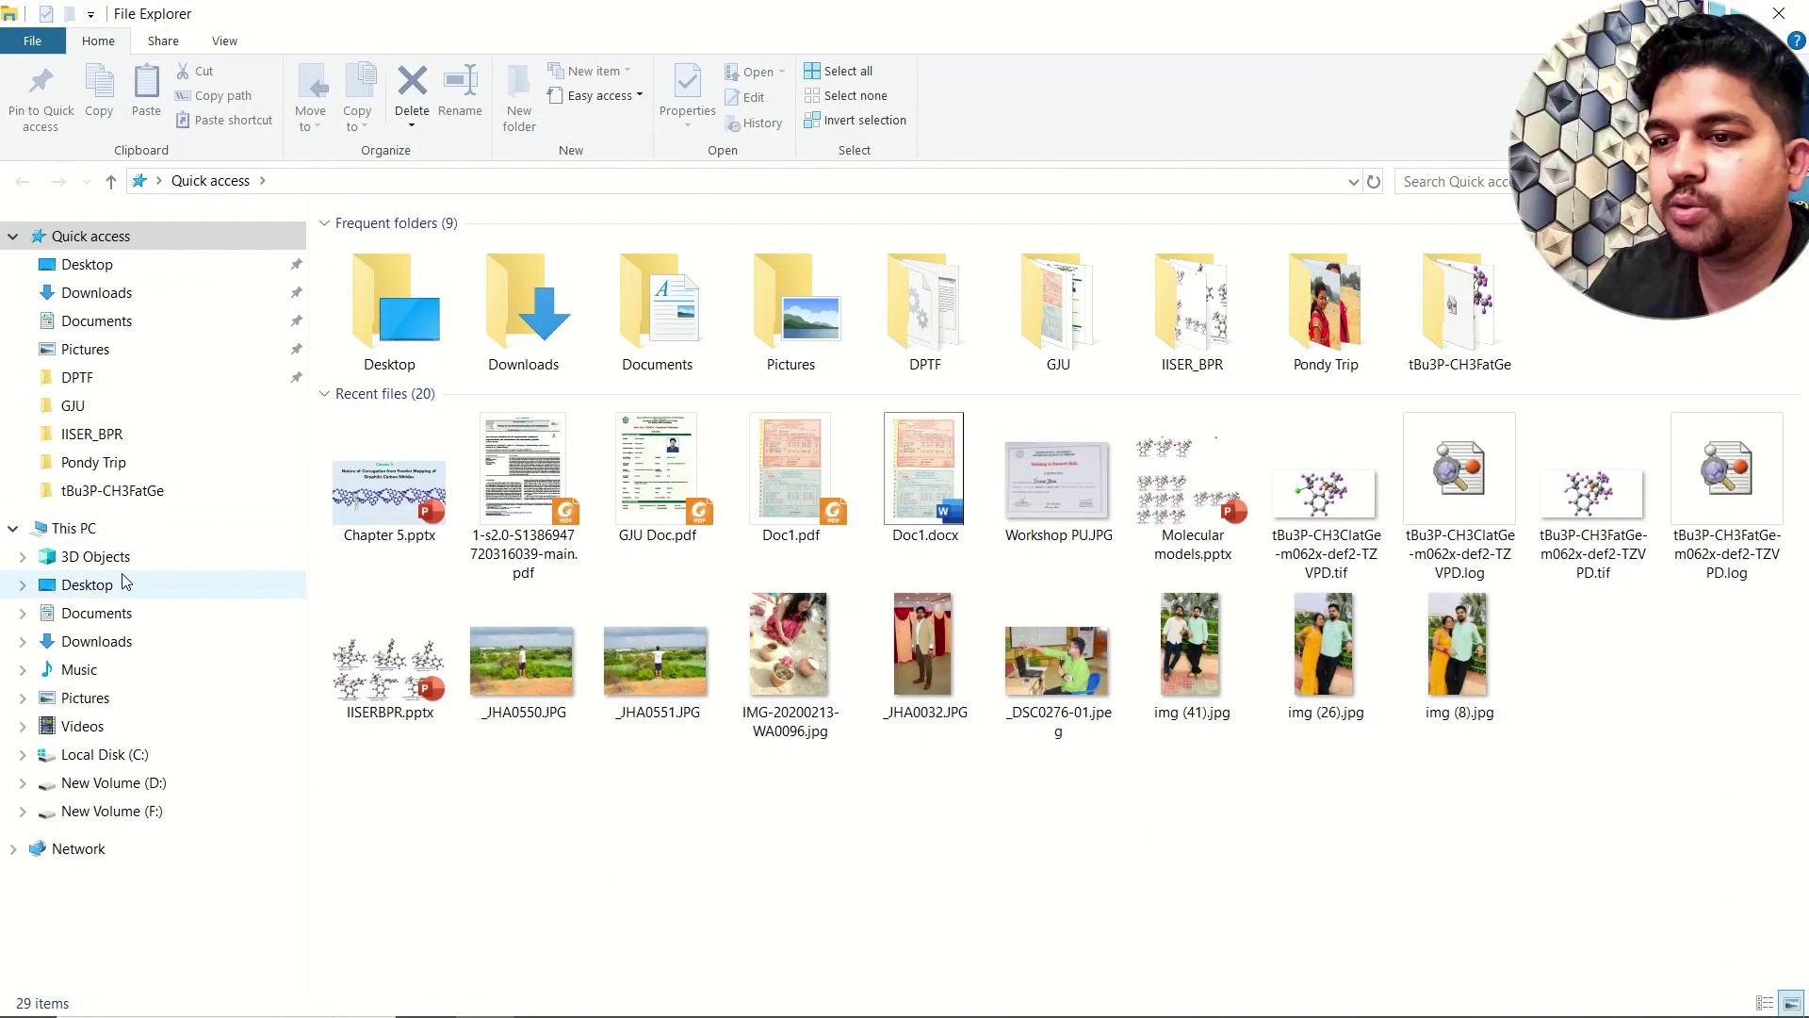
click(102, 530)
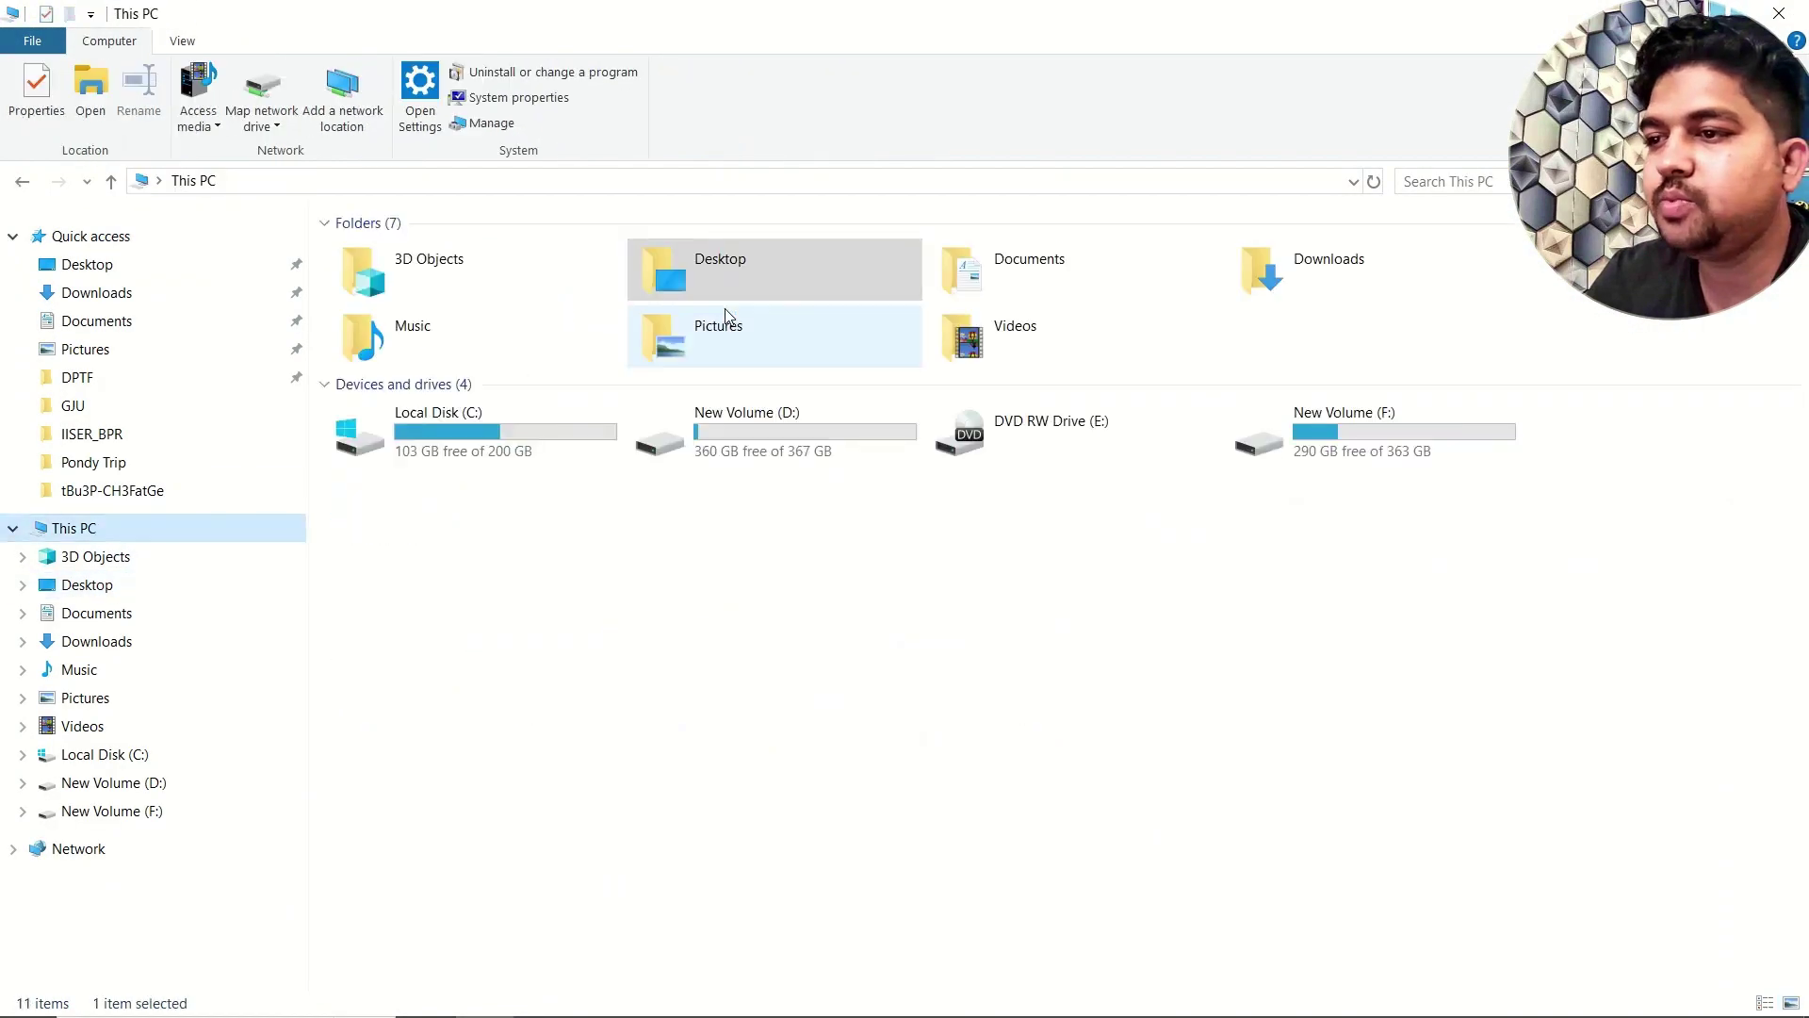
double_click(790, 427)
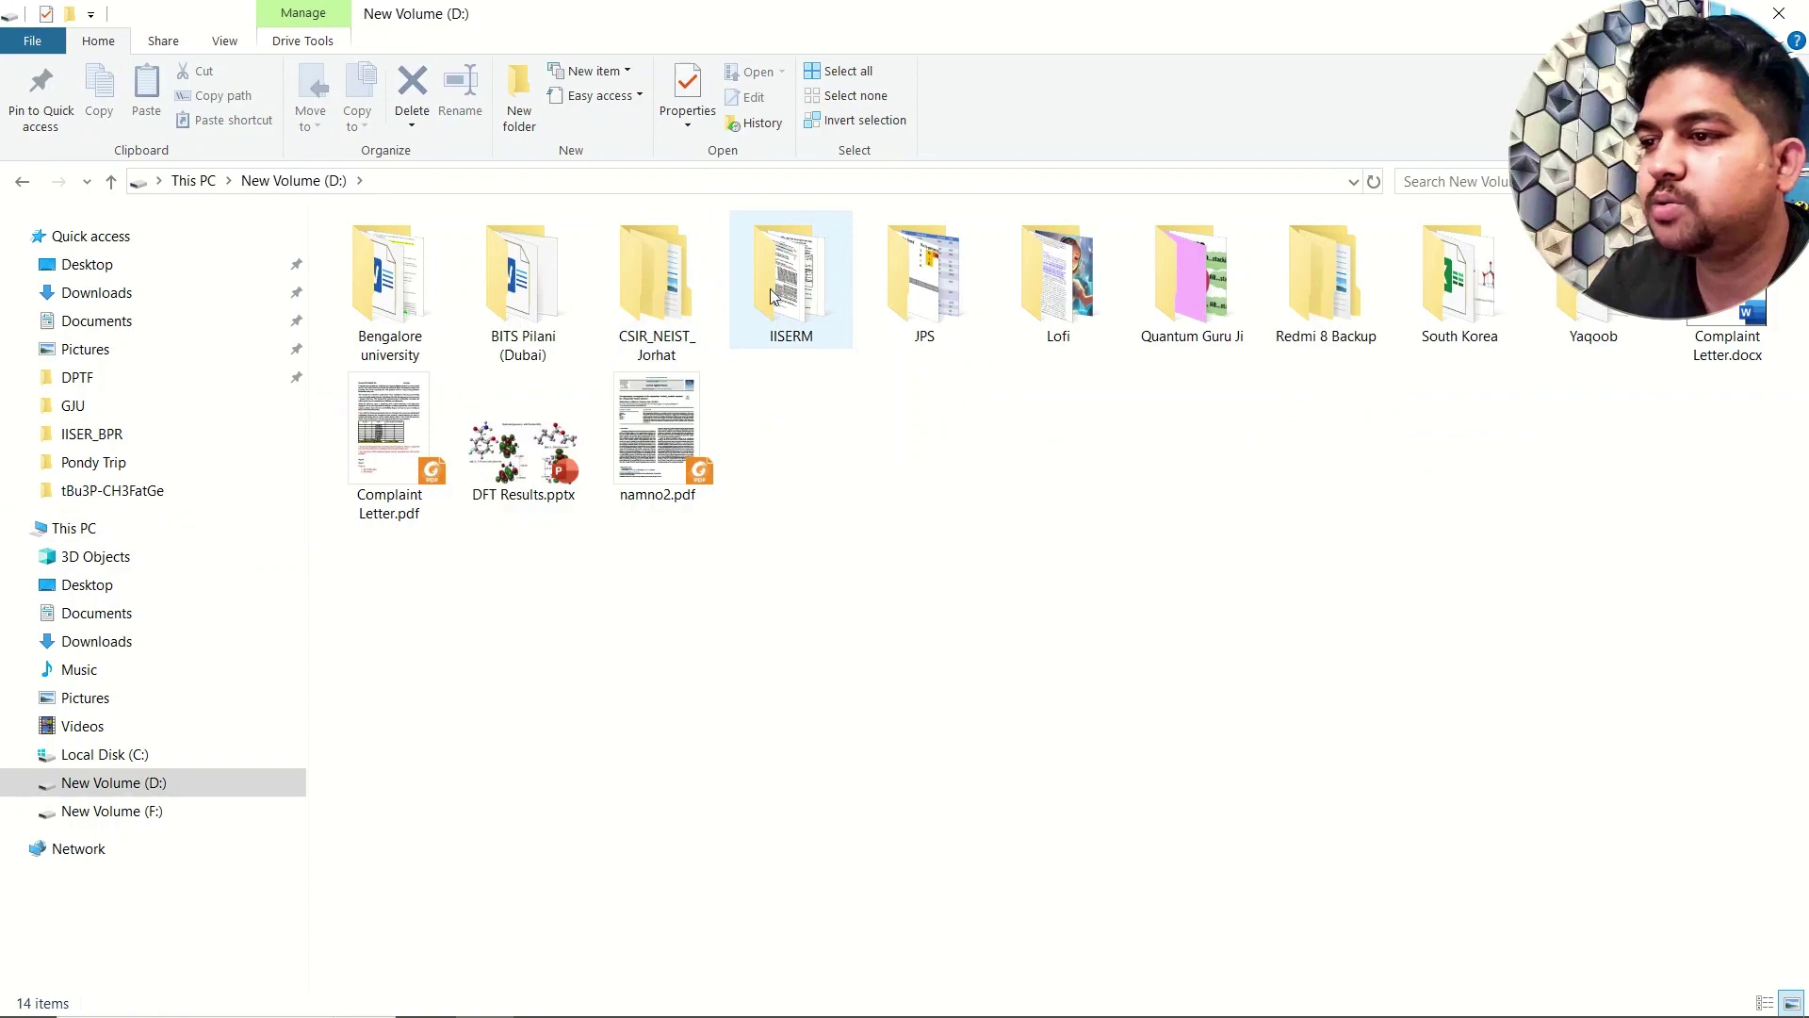
double_click(791, 278)
double_click(424, 279)
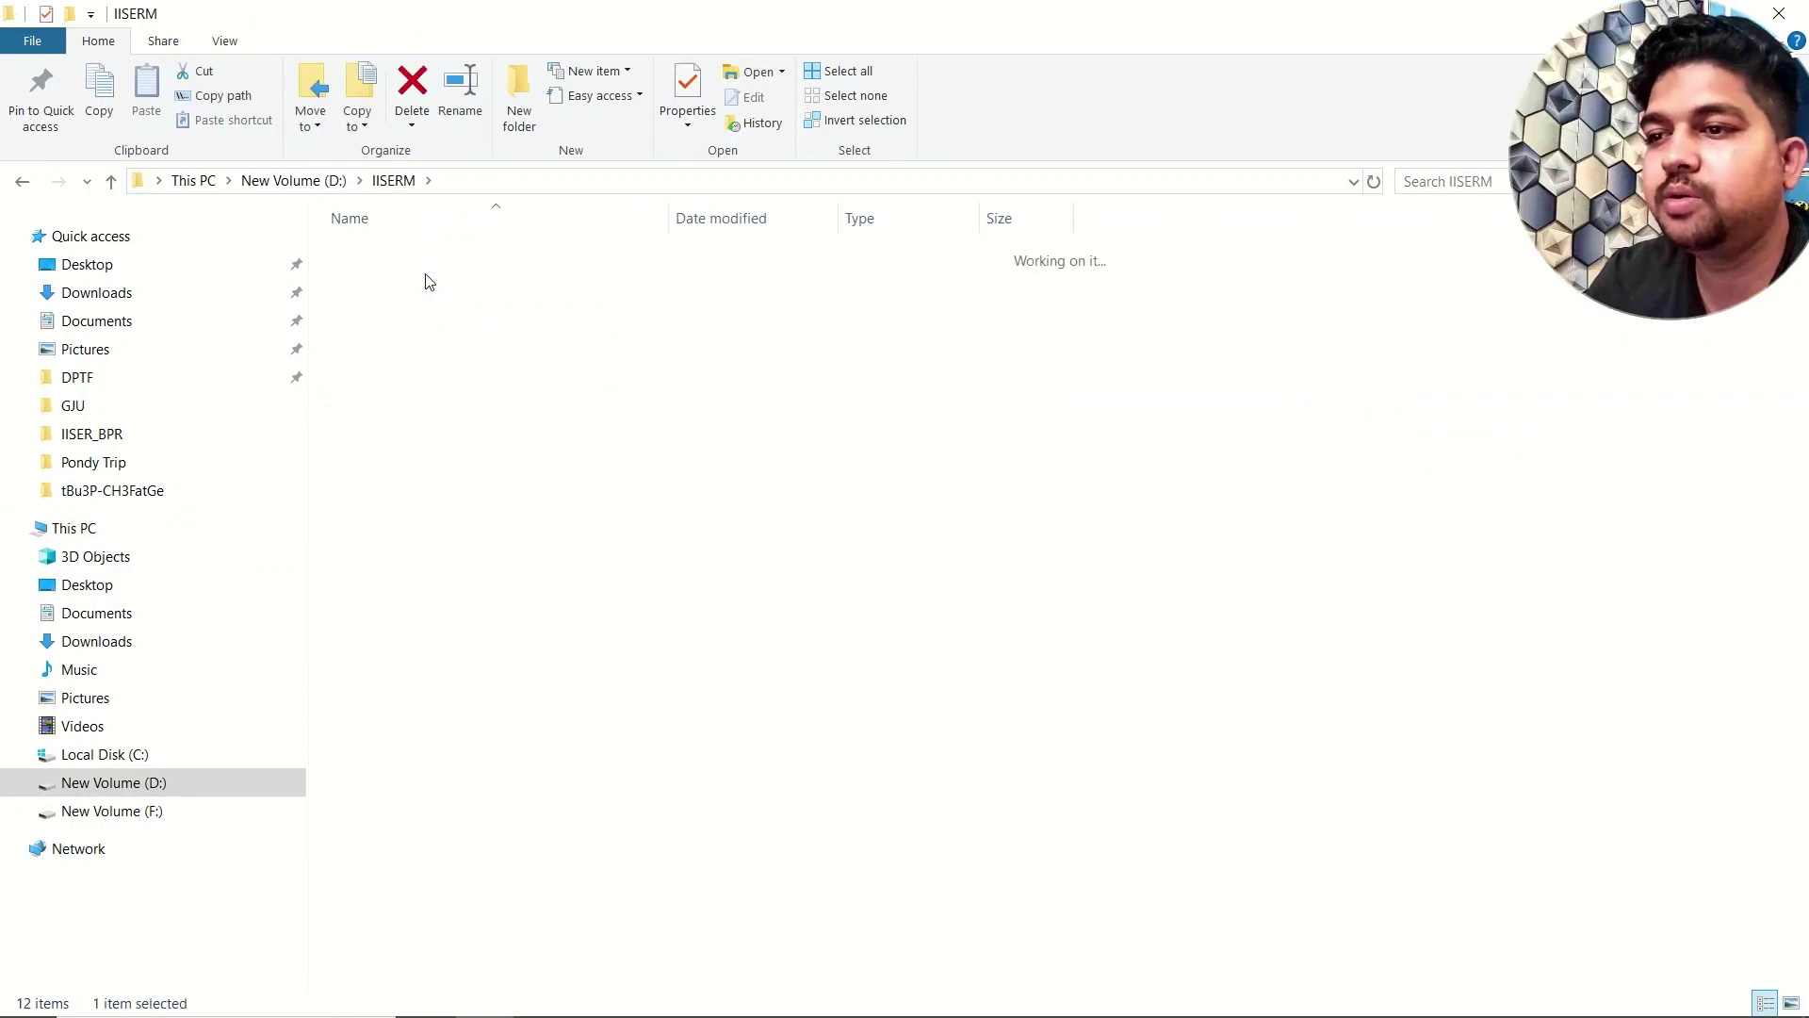
double_click(426, 256)
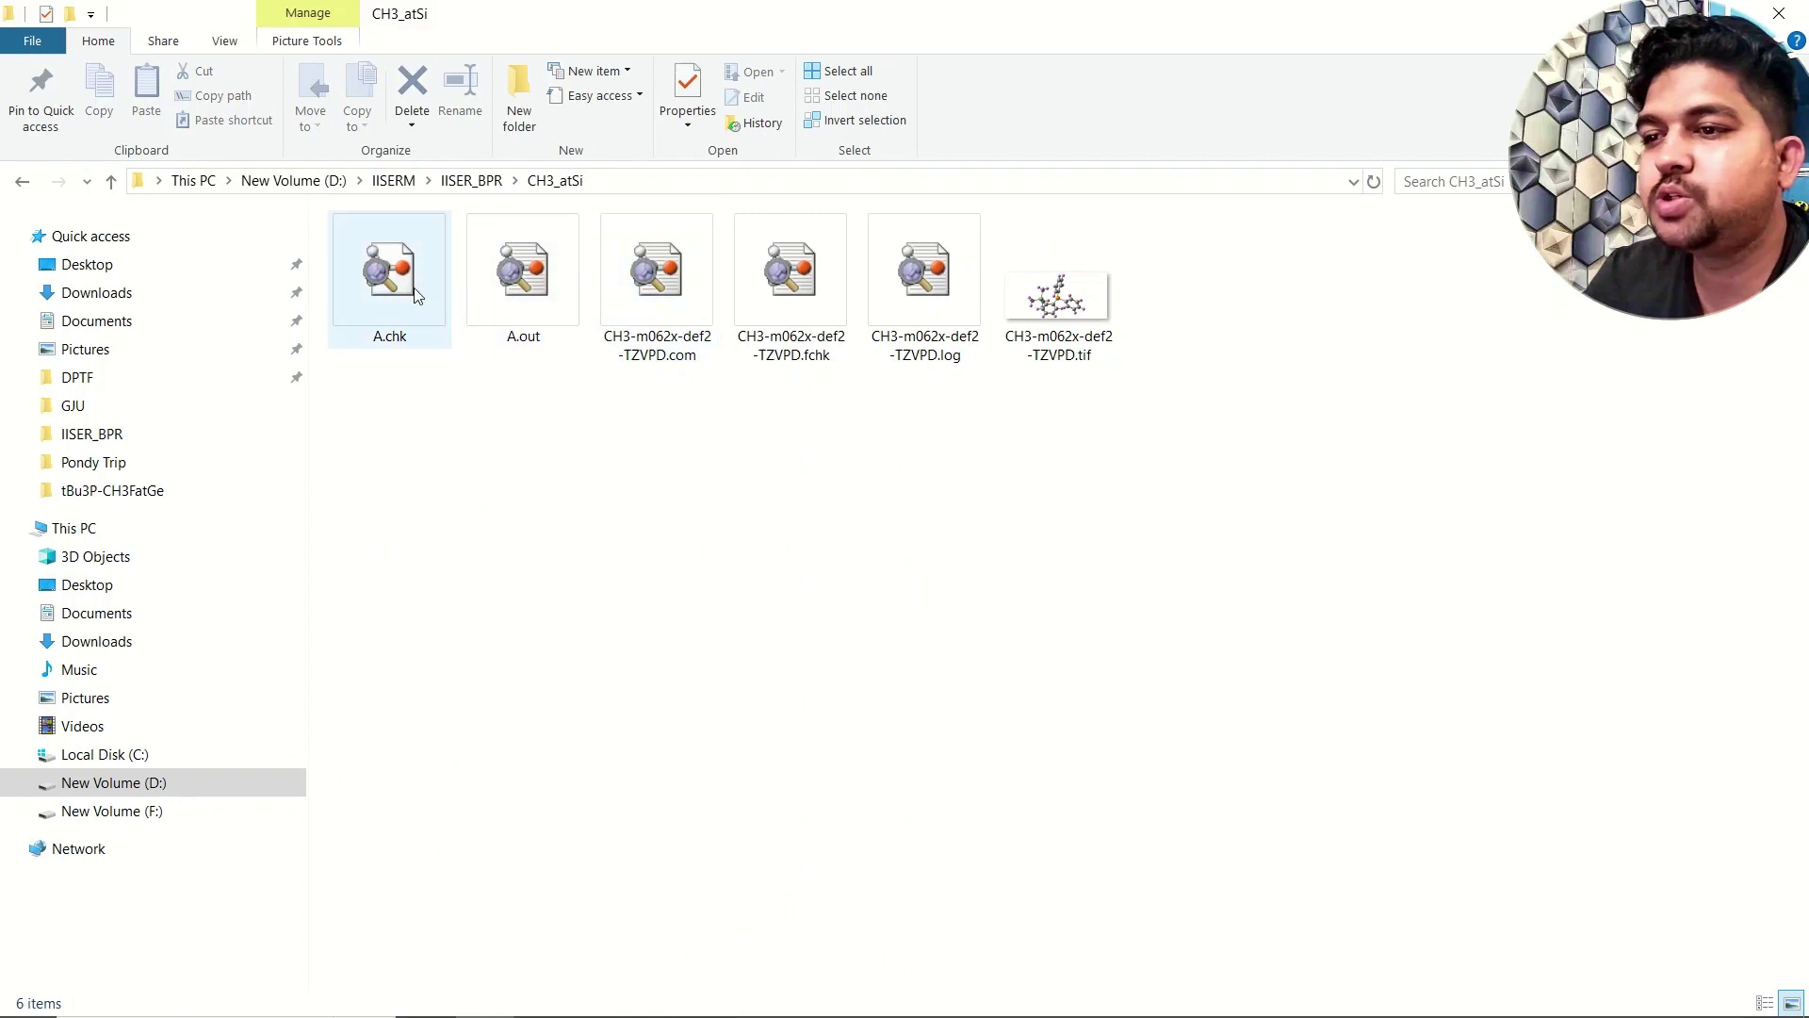
Open CH3-m062x-def2-TZVPD.com with Edit with Notepad++.
click(680, 296)
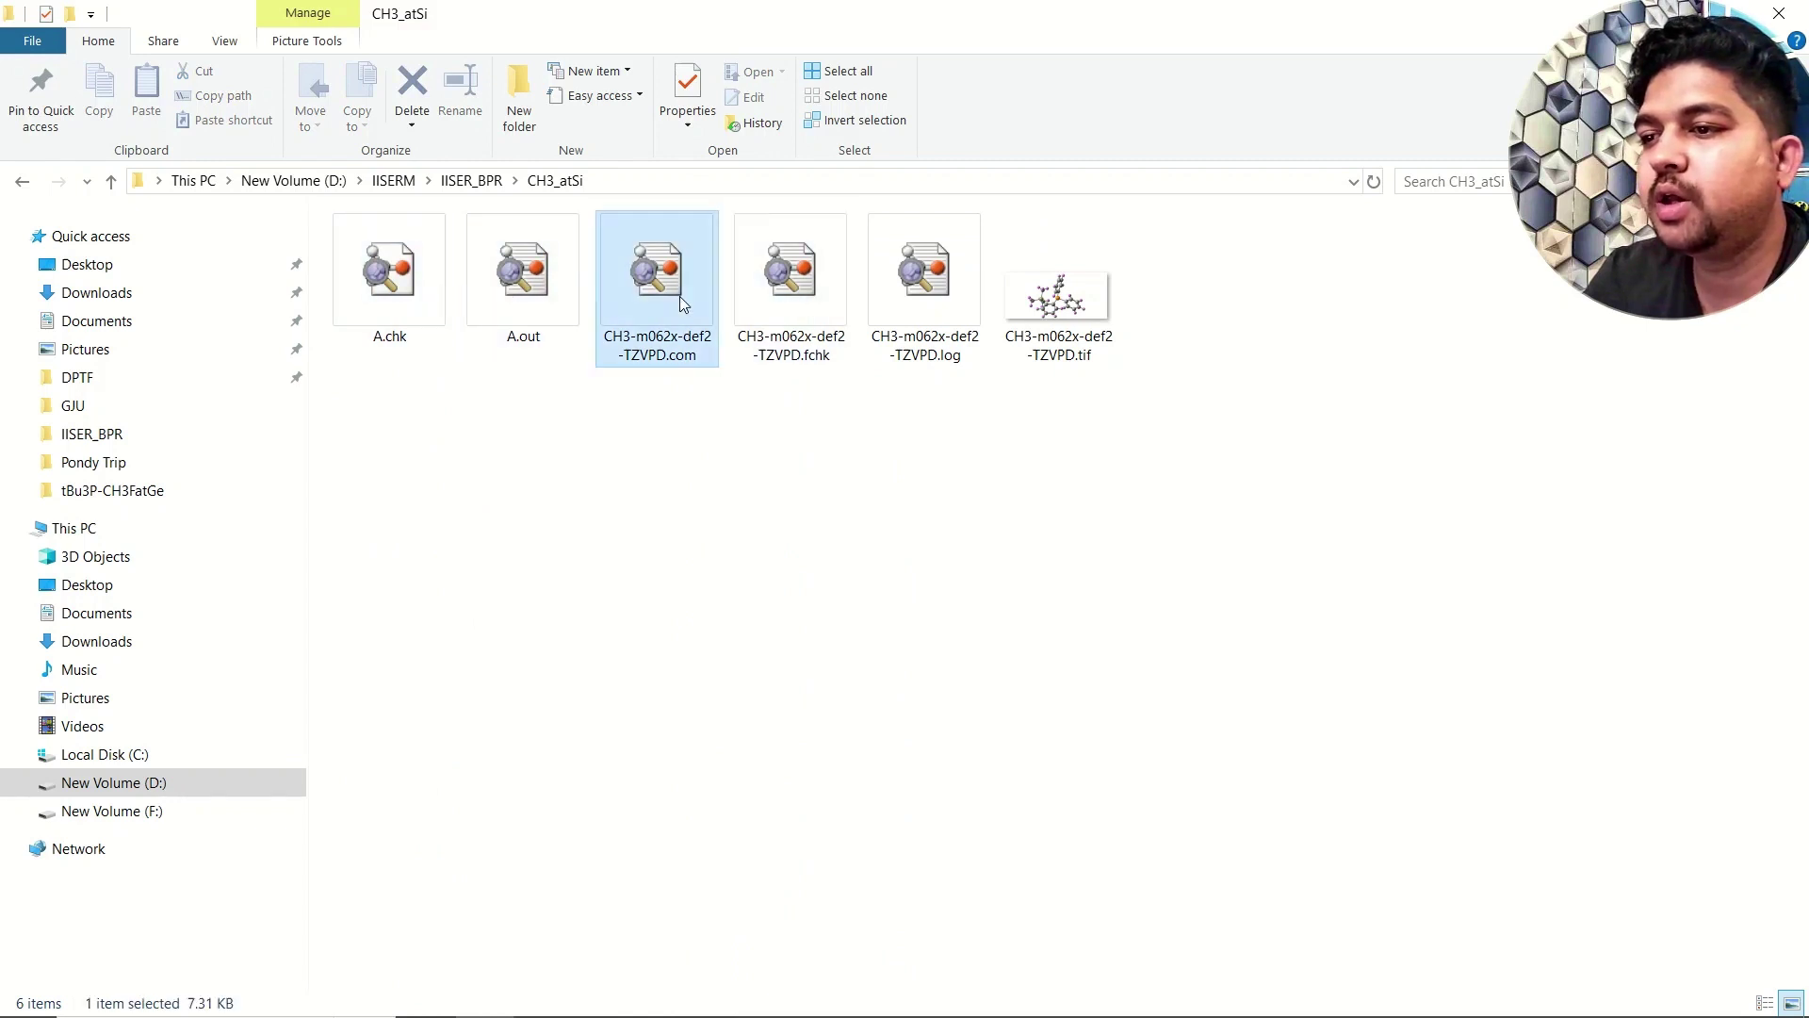
right_click(680, 296)
click(716, 370)
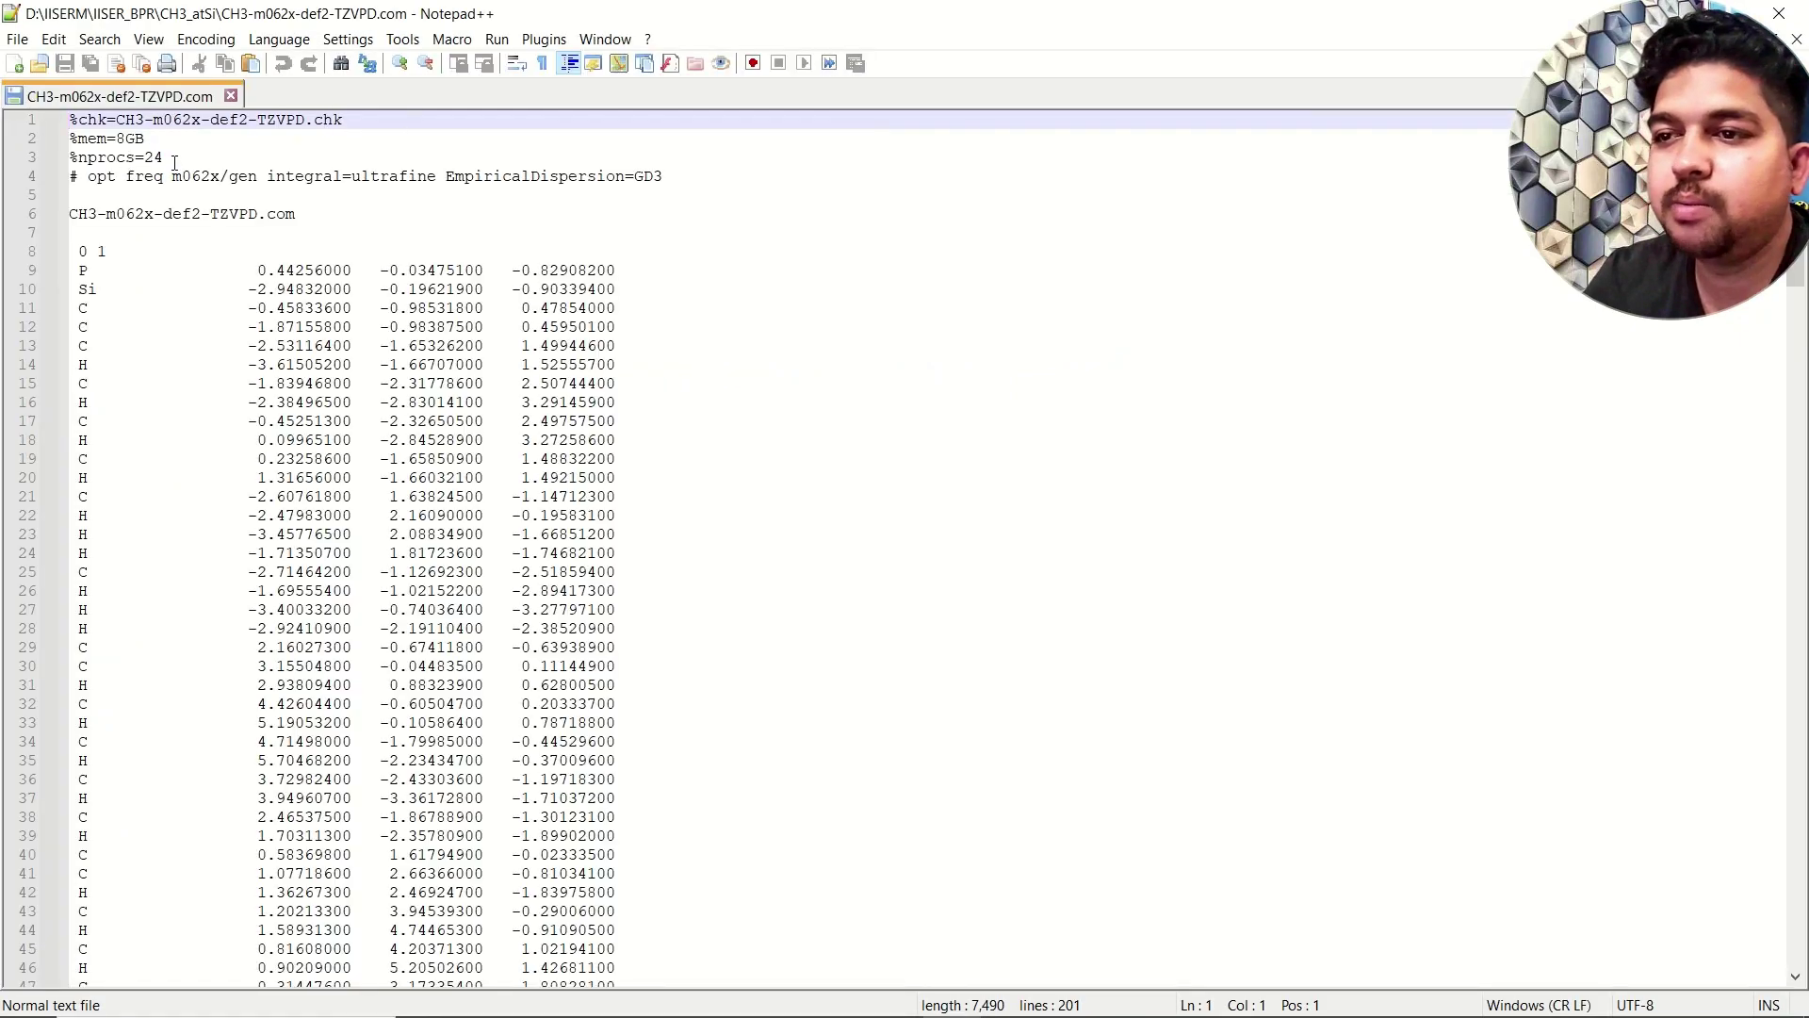
drag(671, 176, 52, 173)
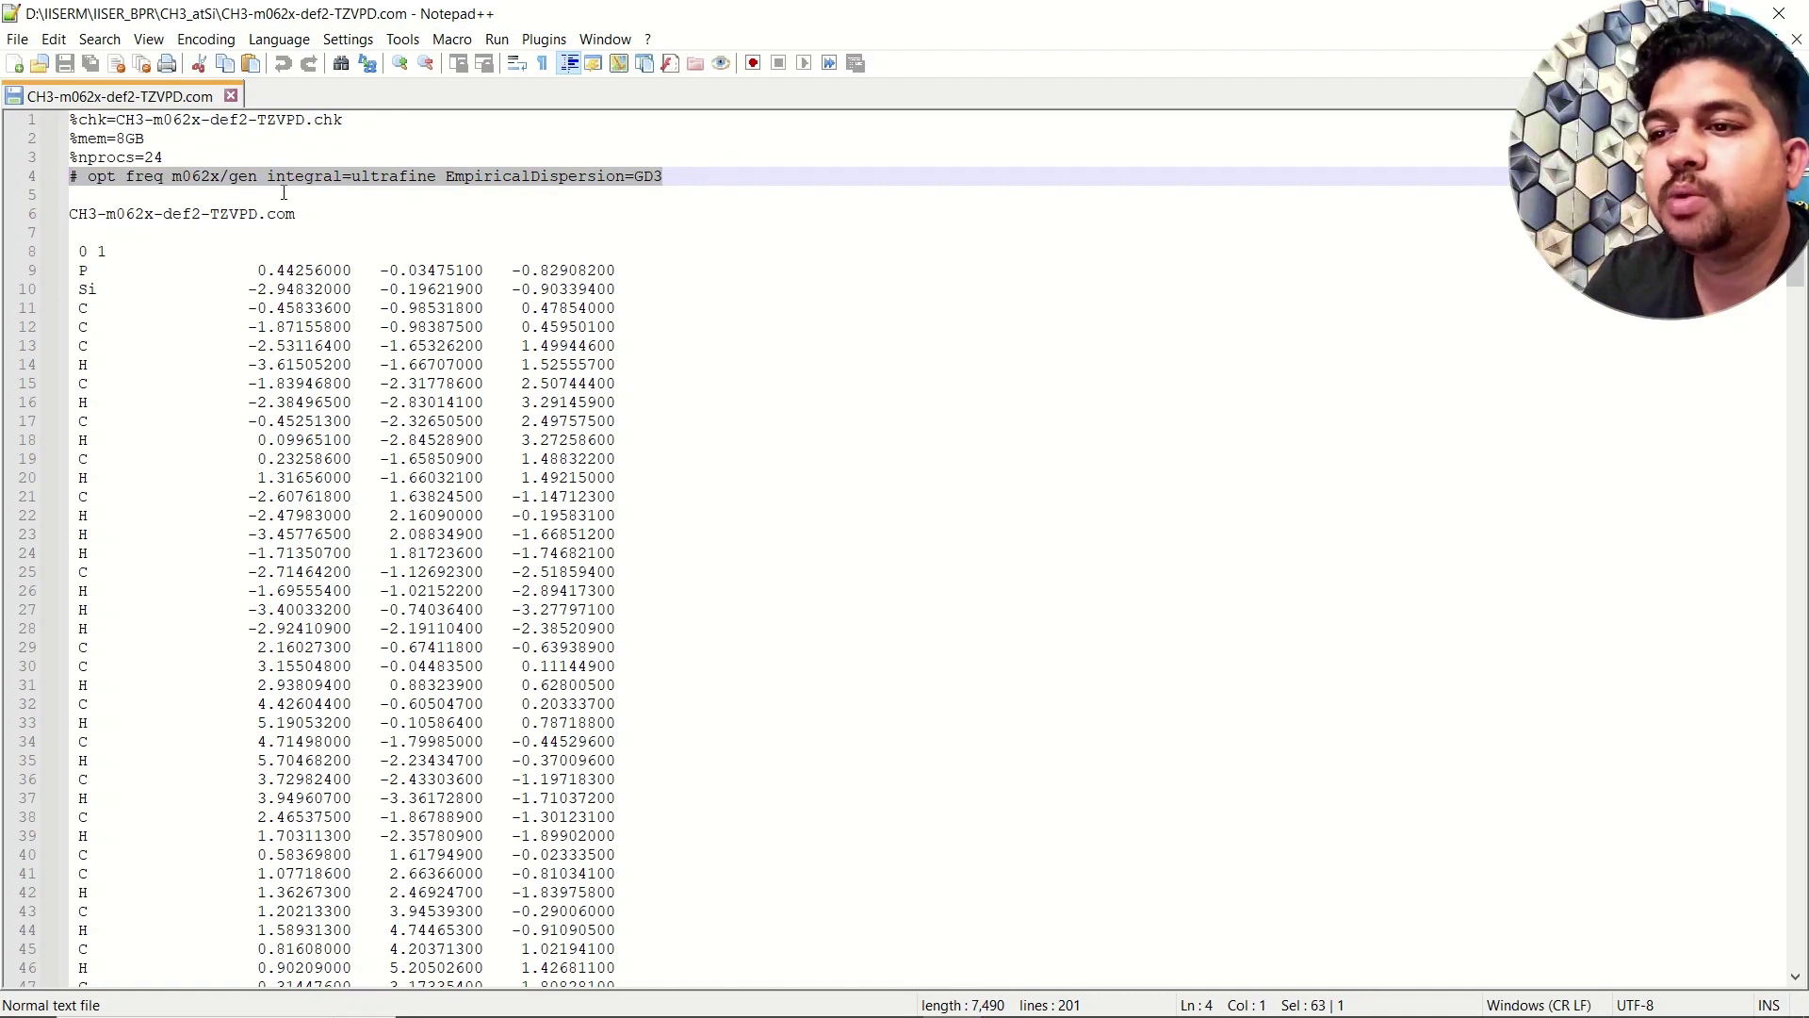
click(238, 177)
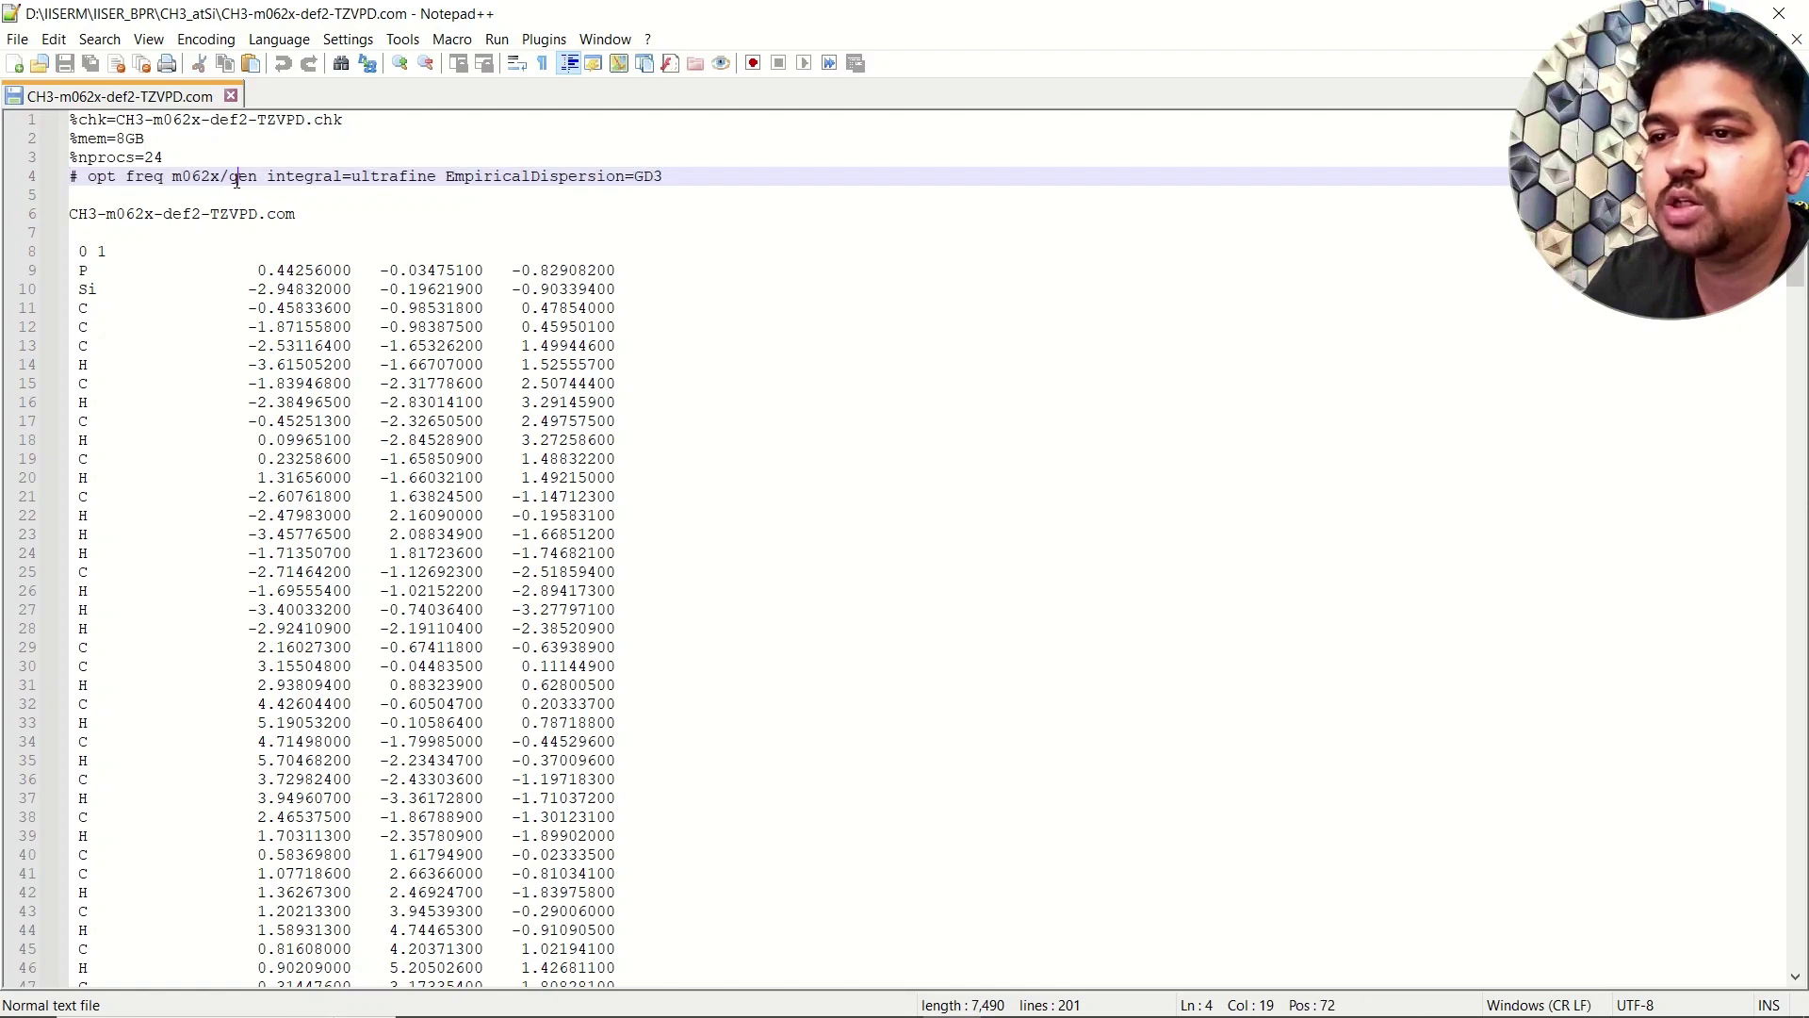
scroll(287, 286, down, 4)
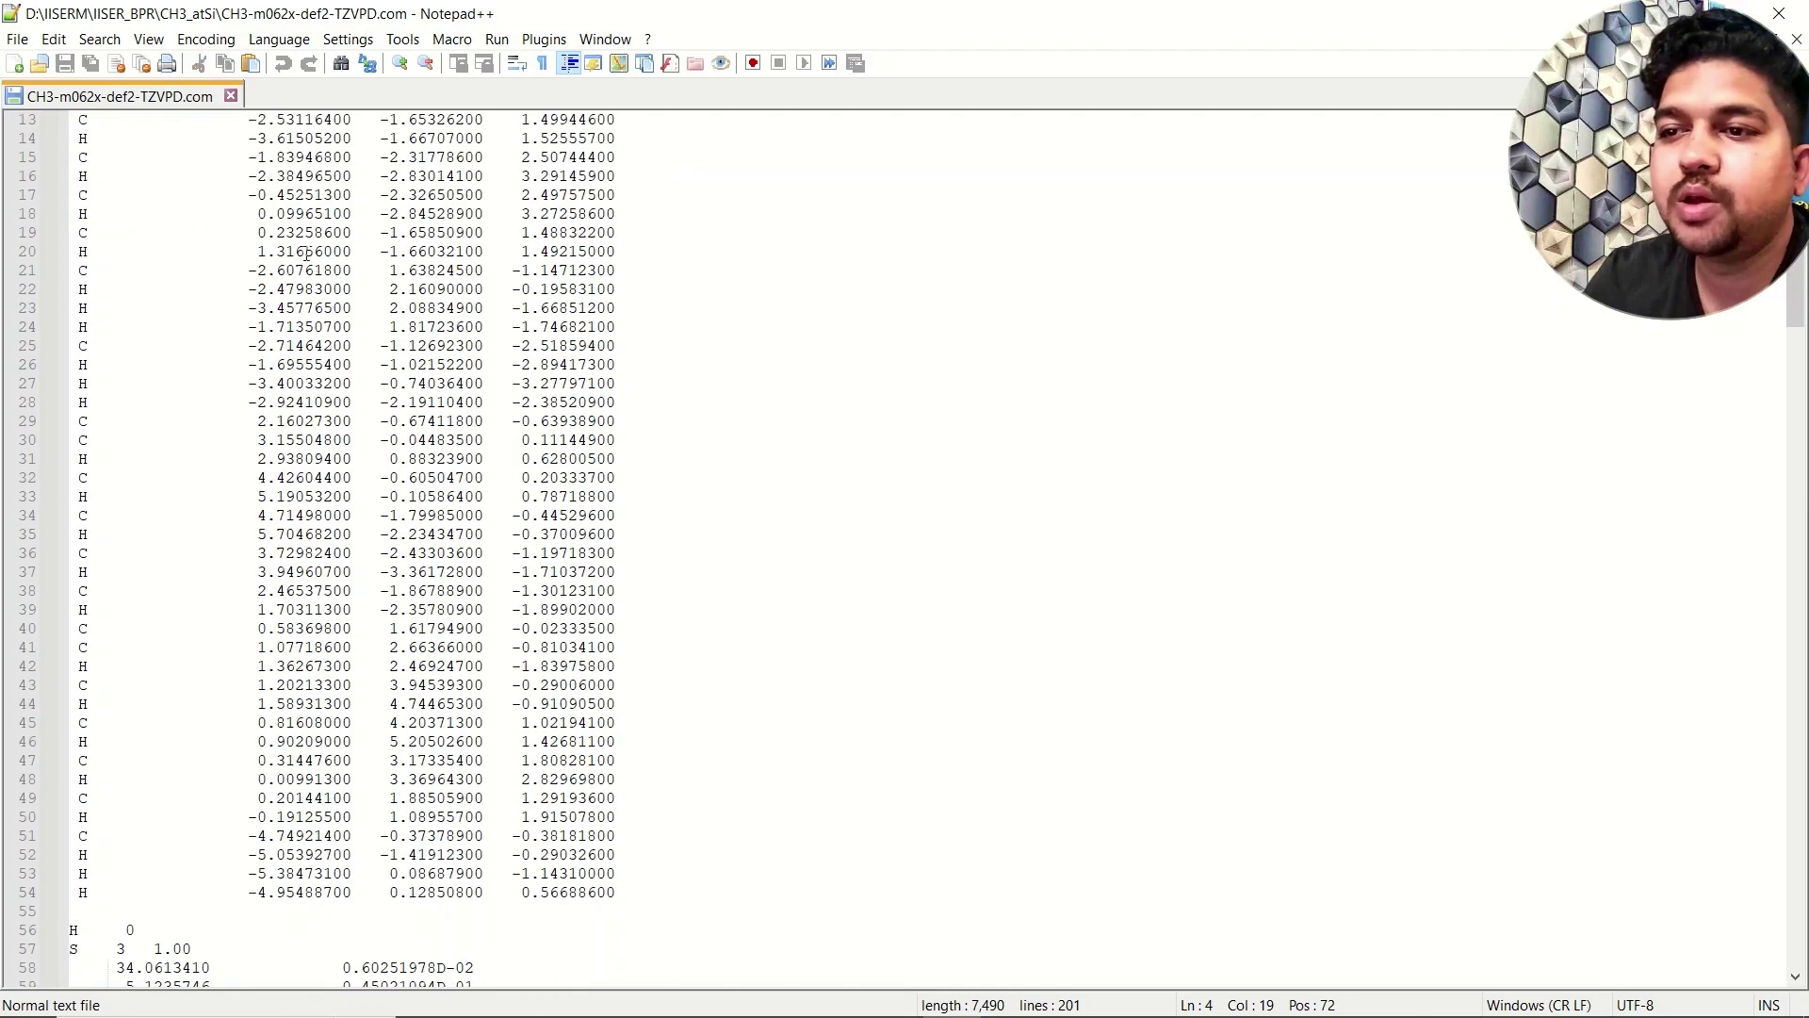
drag(648, 892, 71, 120)
scroll(132, 522, down, 6)
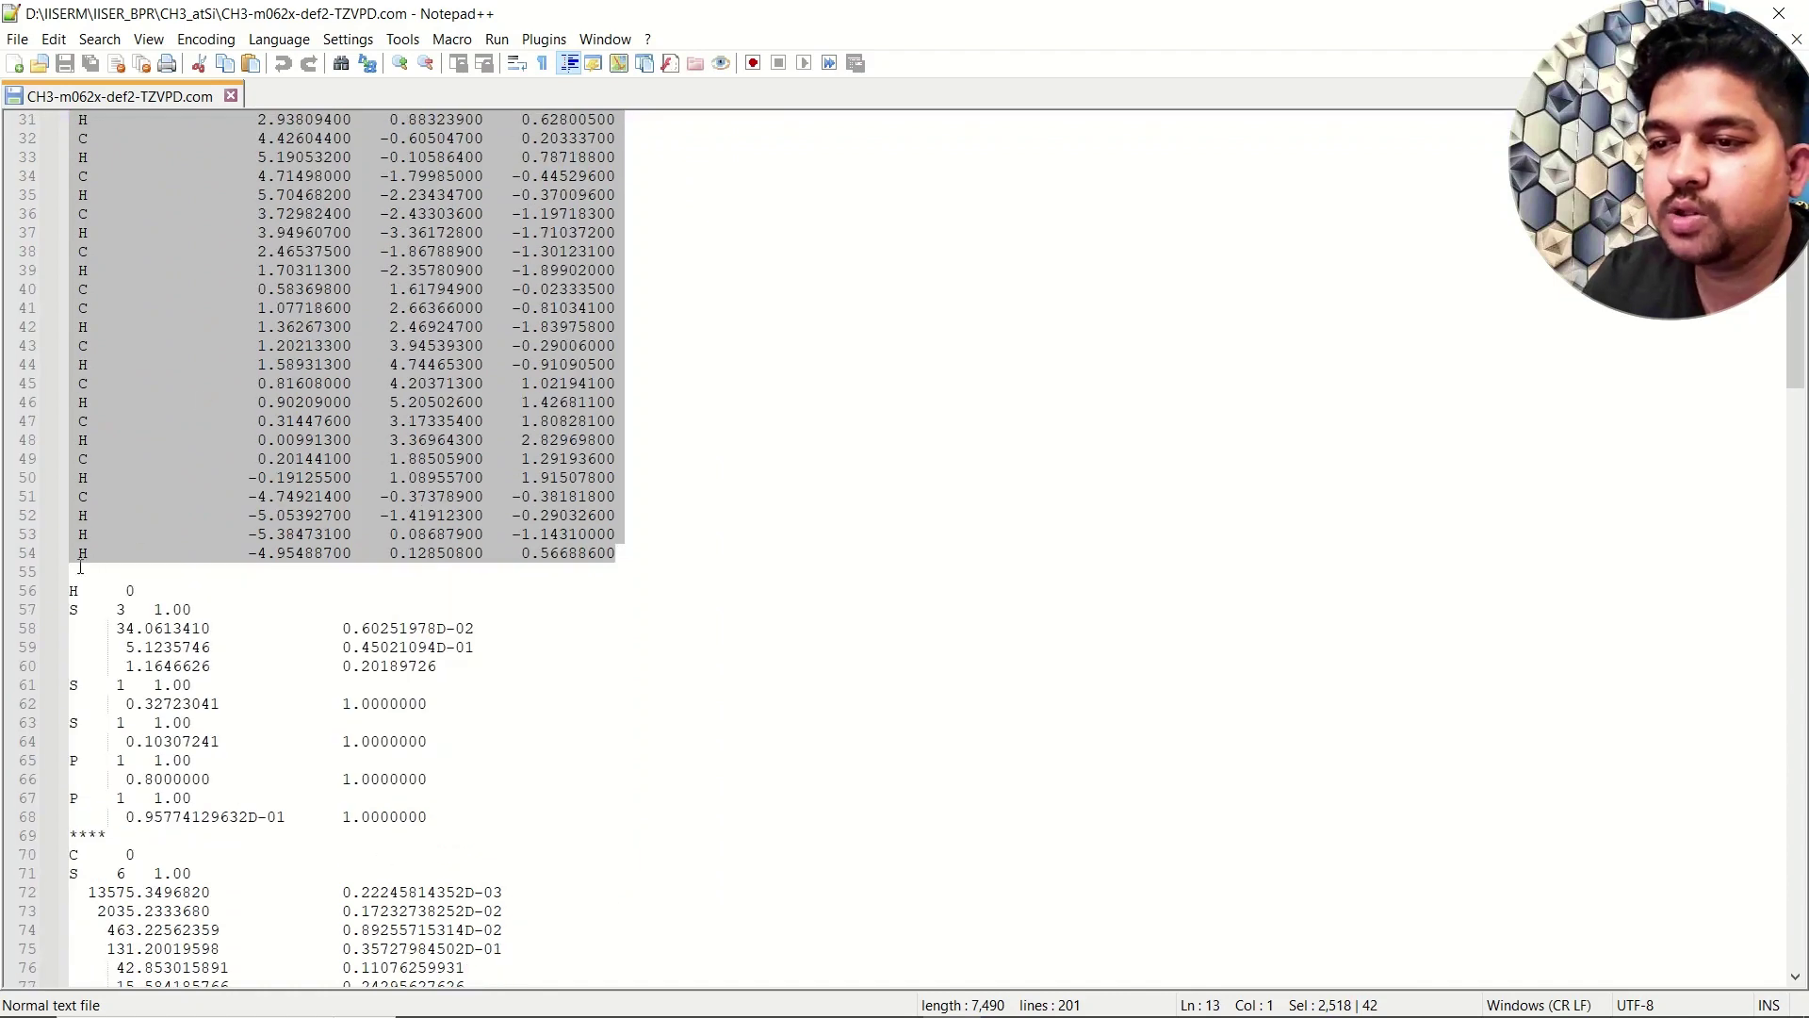
drag(68, 591, 528, 1013)
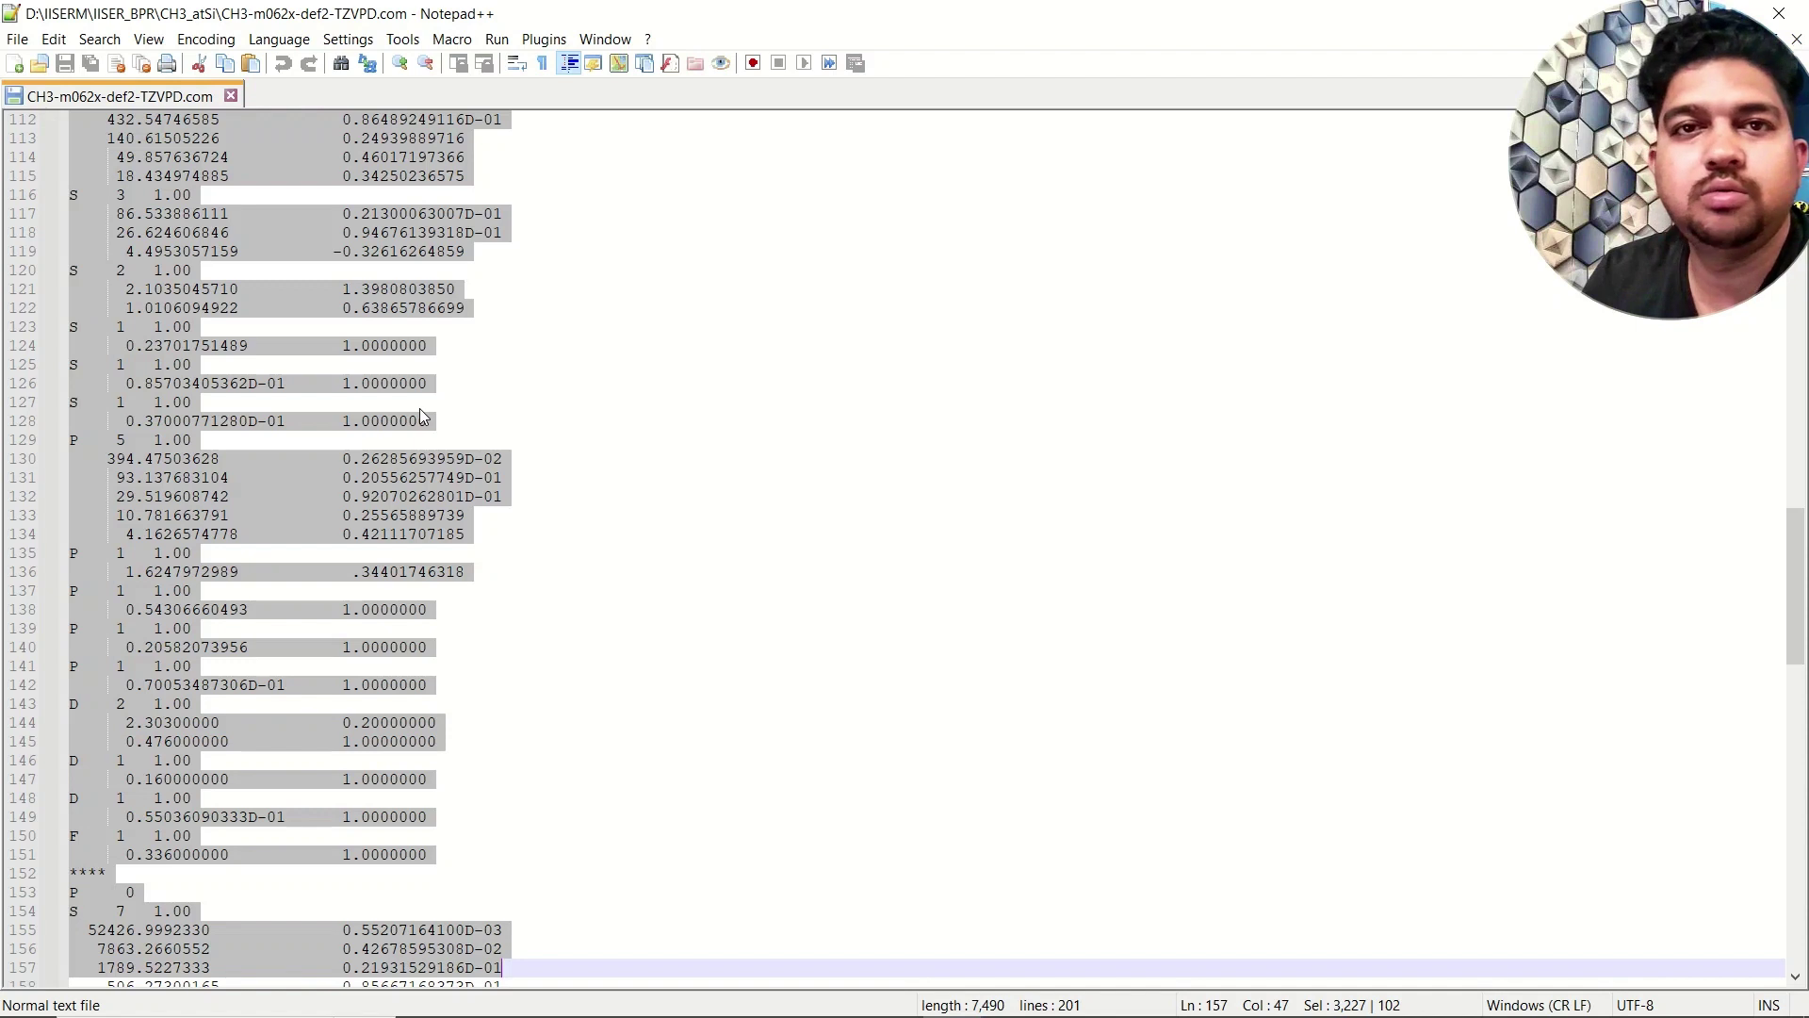
click(966, 422)
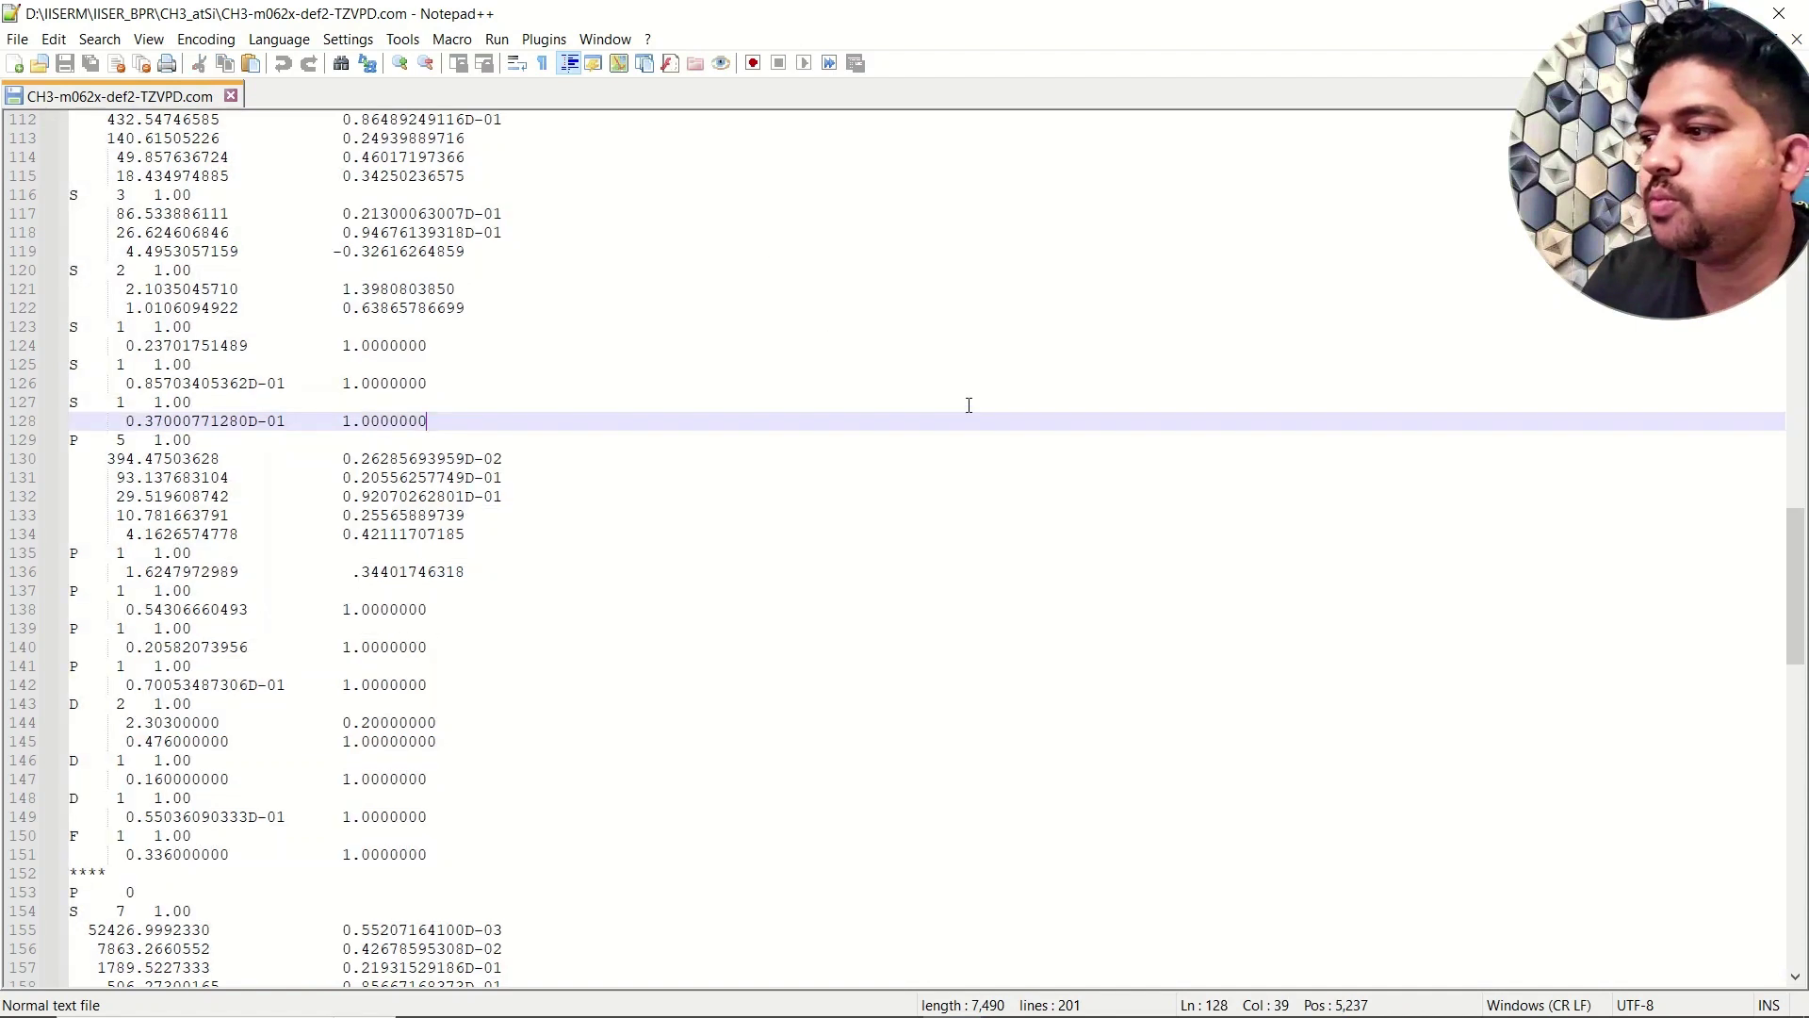